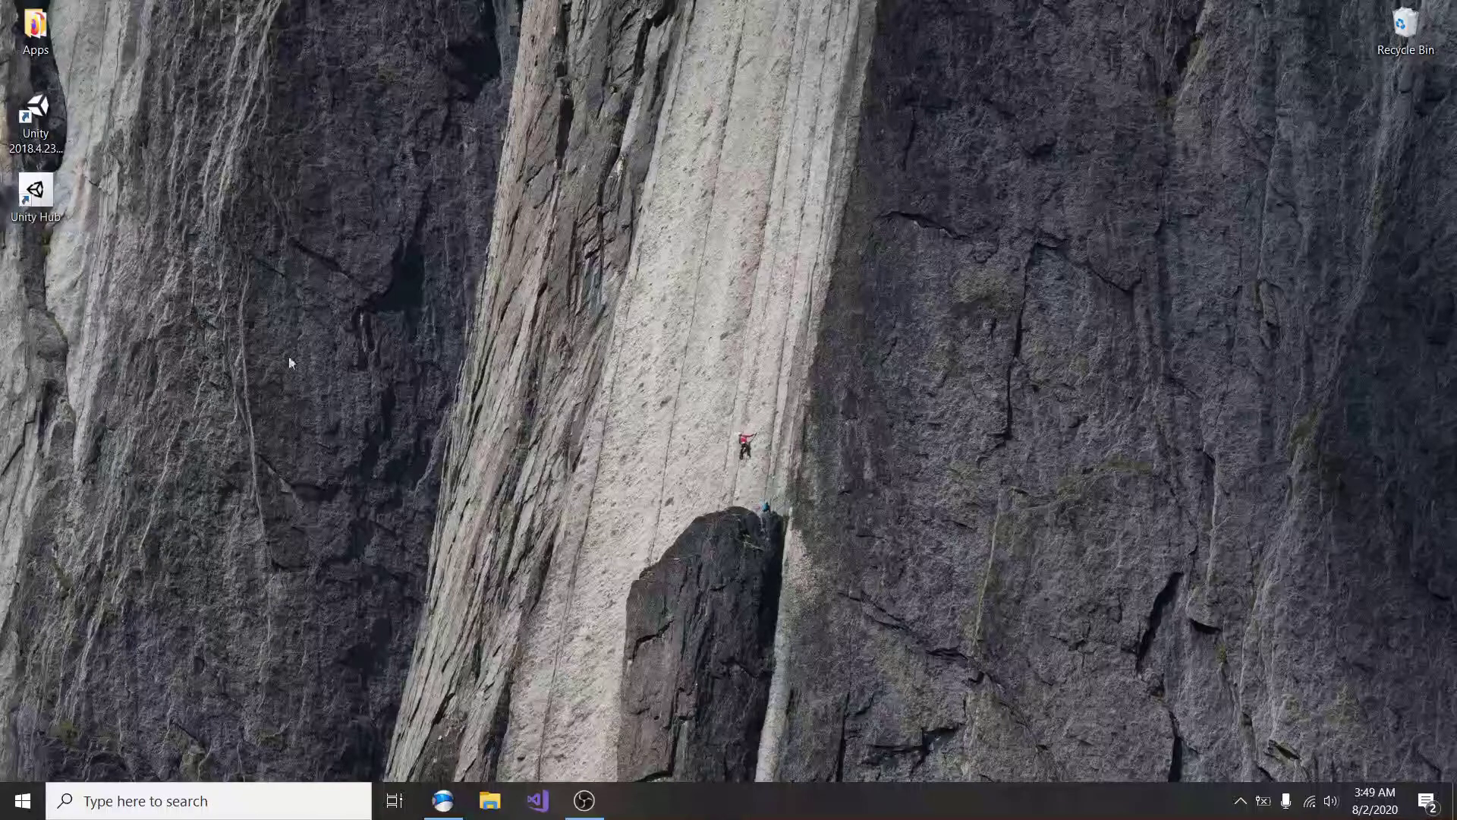
pyautogui.click(457, 801)
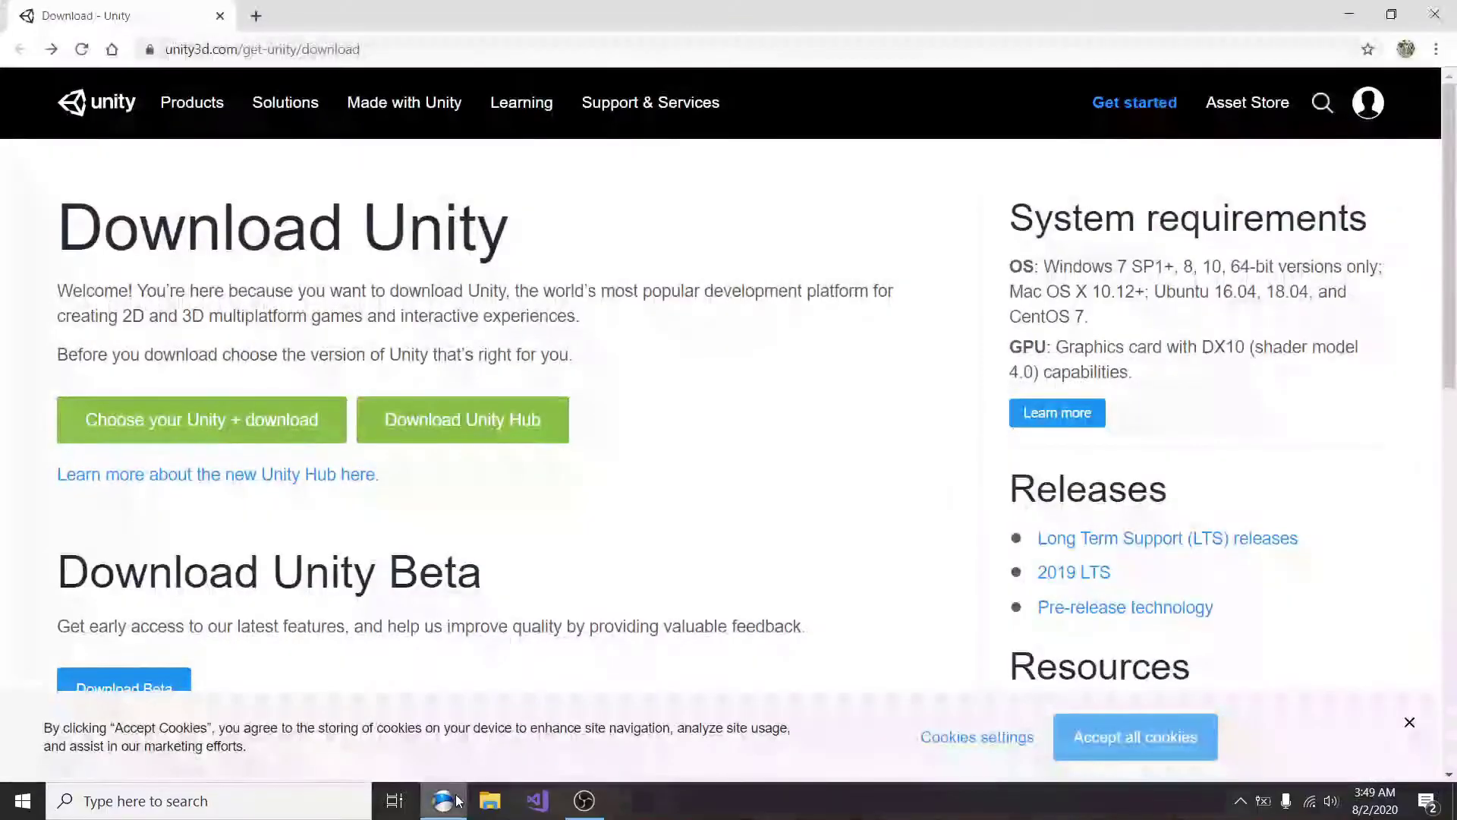
pyautogui.click(402, 41)
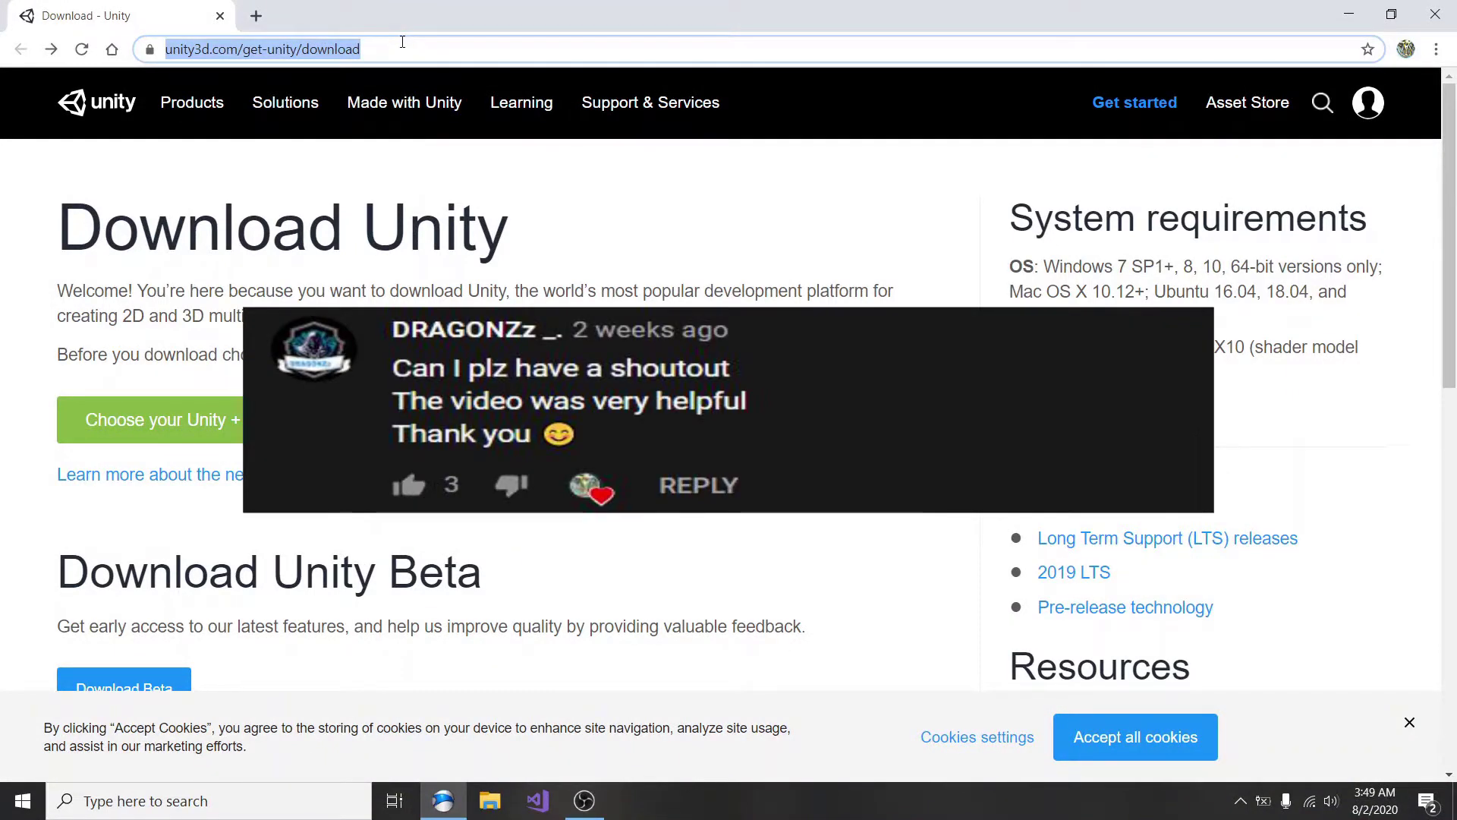
pyautogui.click(403, 48)
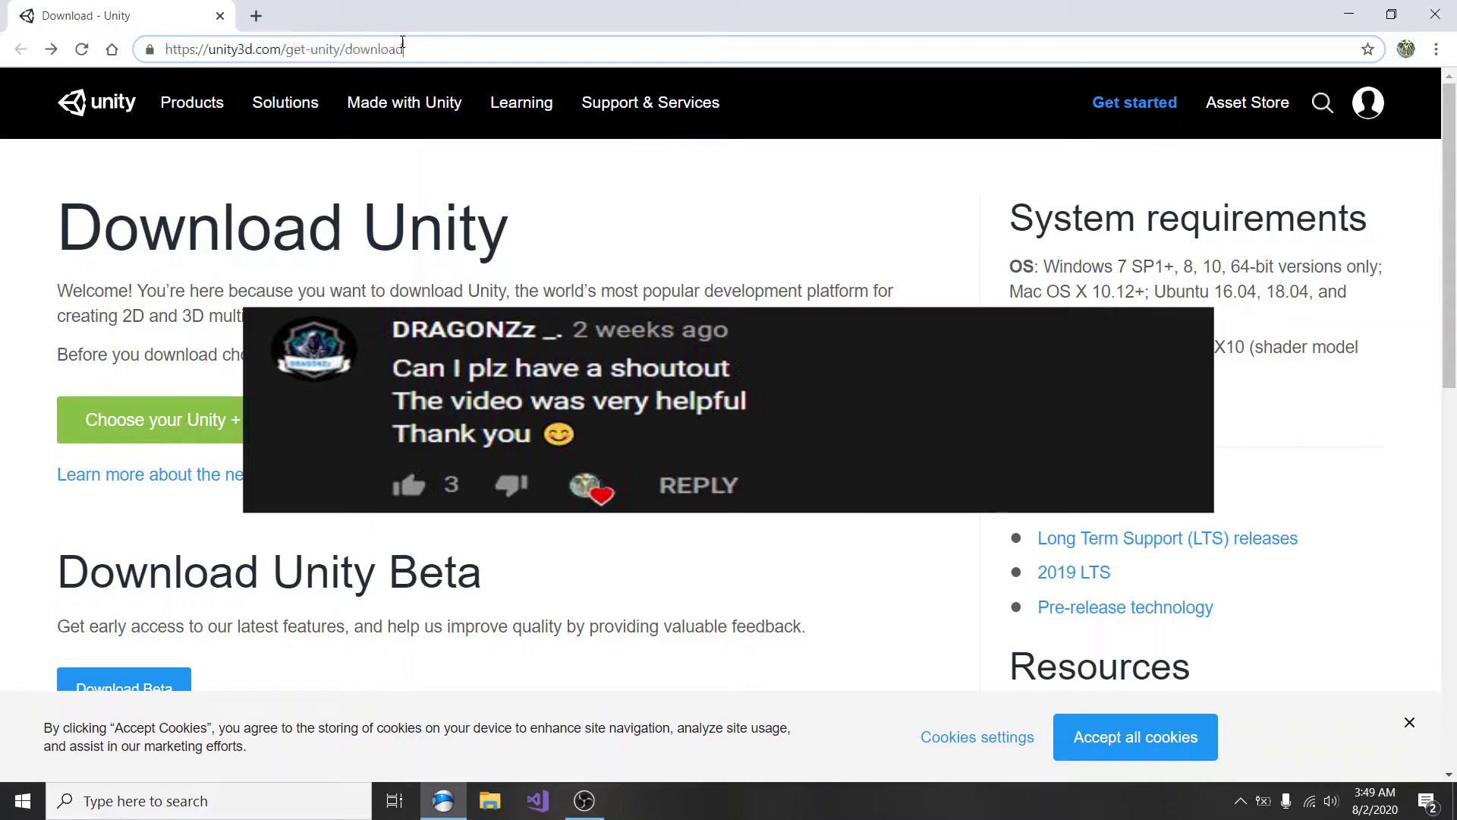
pyautogui.click(256, 15)
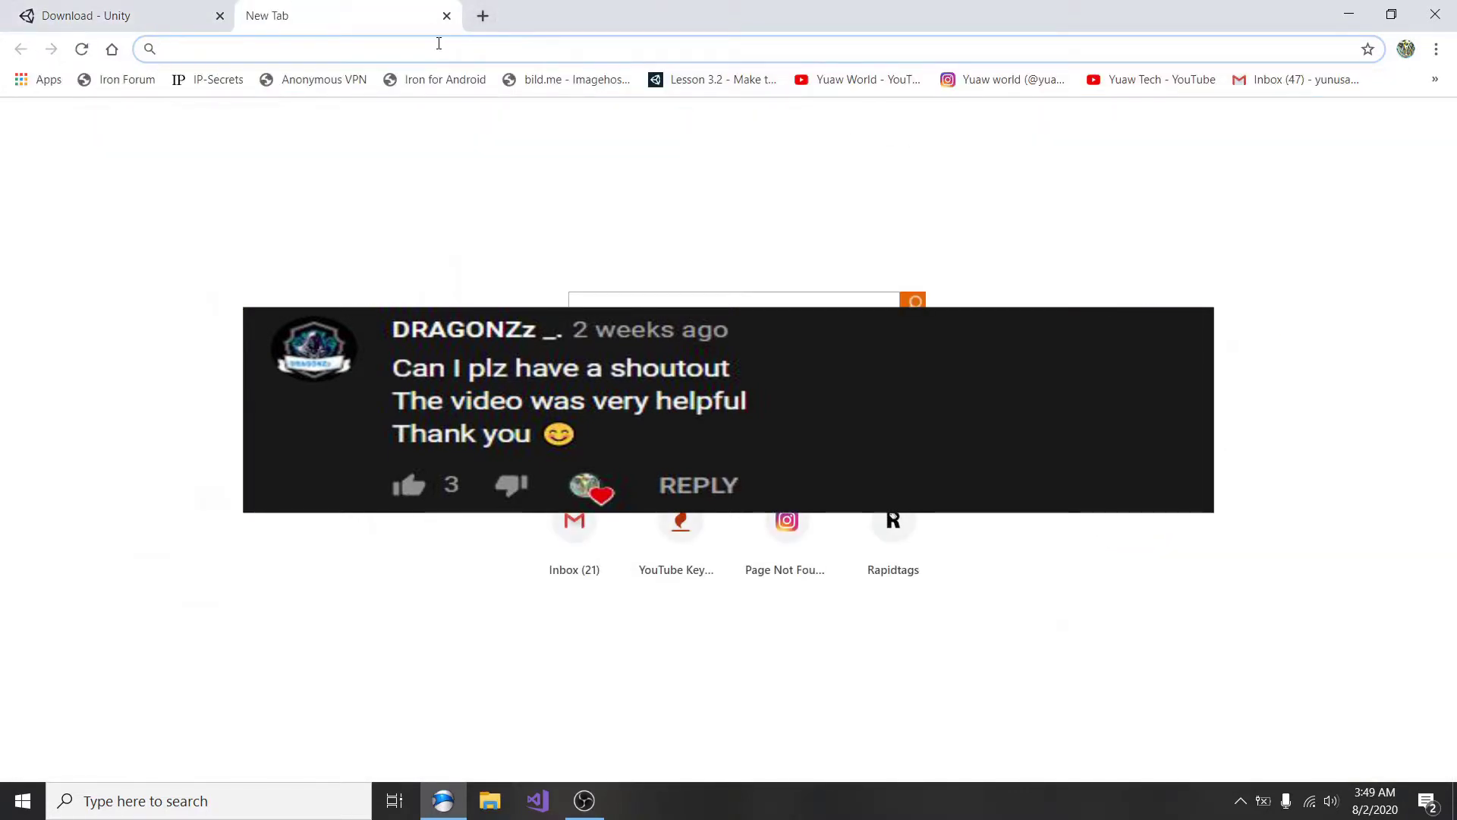
pyautogui.write('Dow')
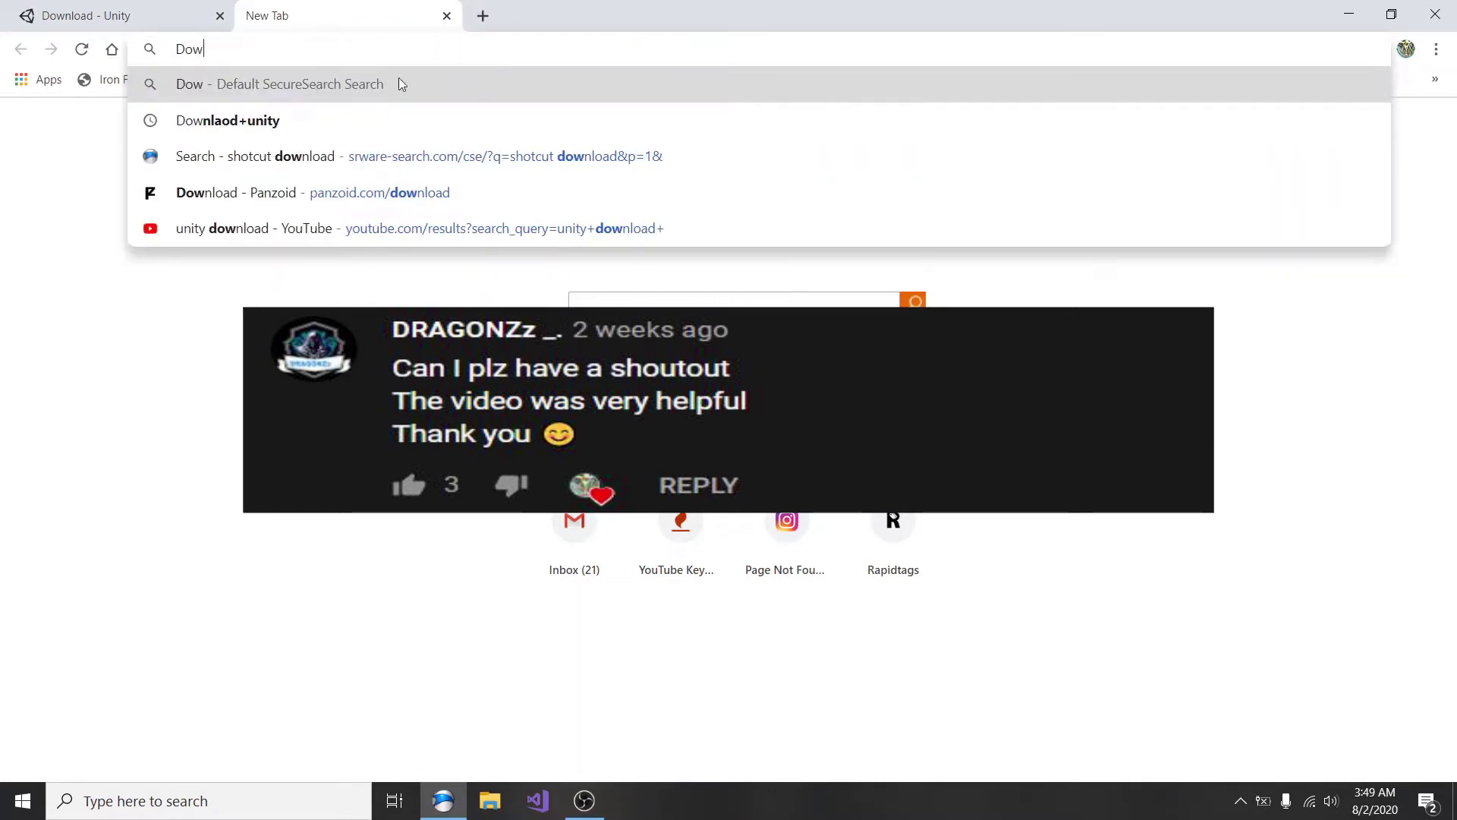
pyautogui.click(313, 119)
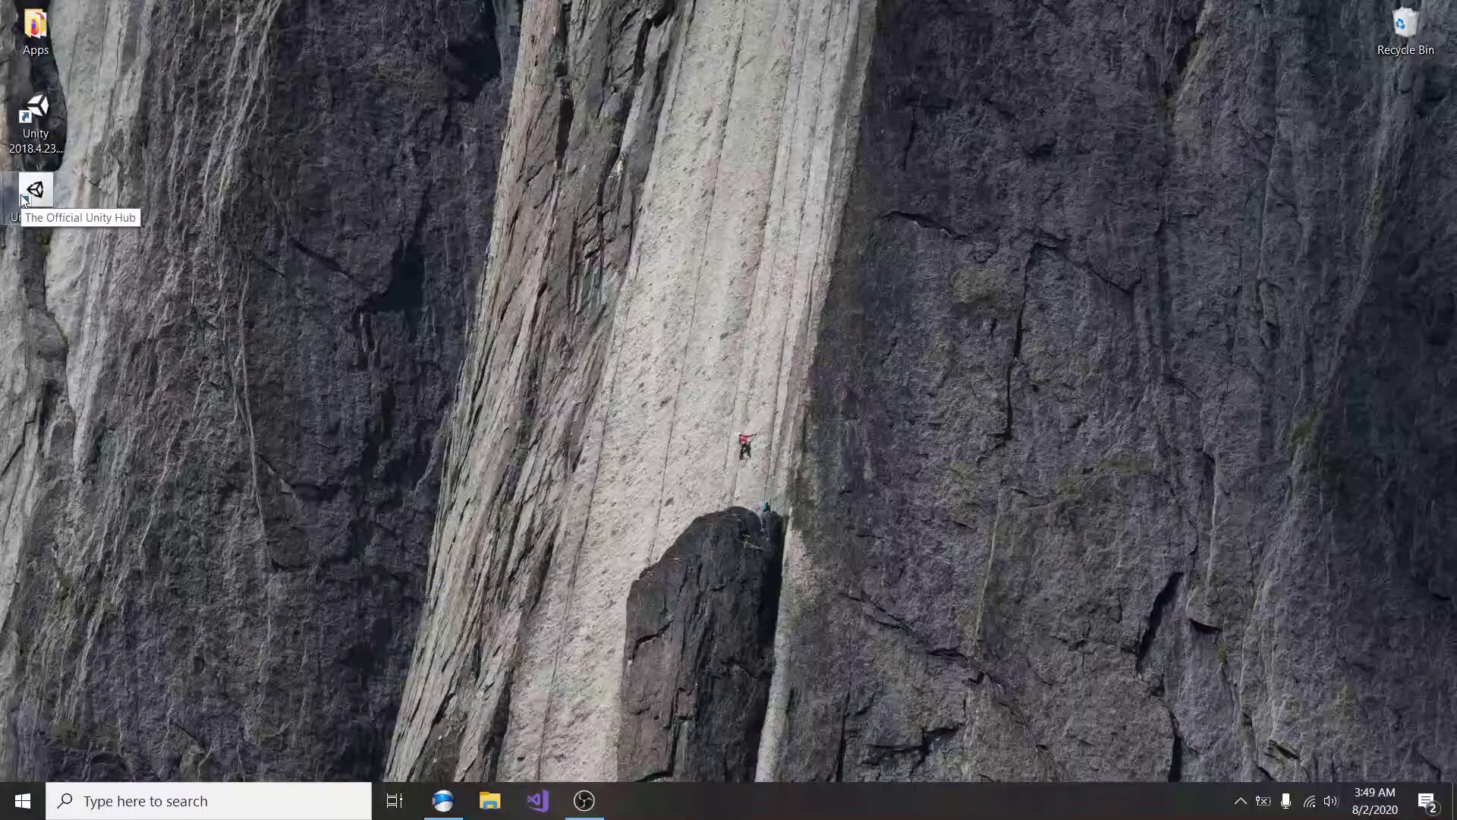
# Step: Switch to the web browser and search for "Downlaod unity" in a new tab using the earlier query suggestion
pyautogui.click(448, 800)
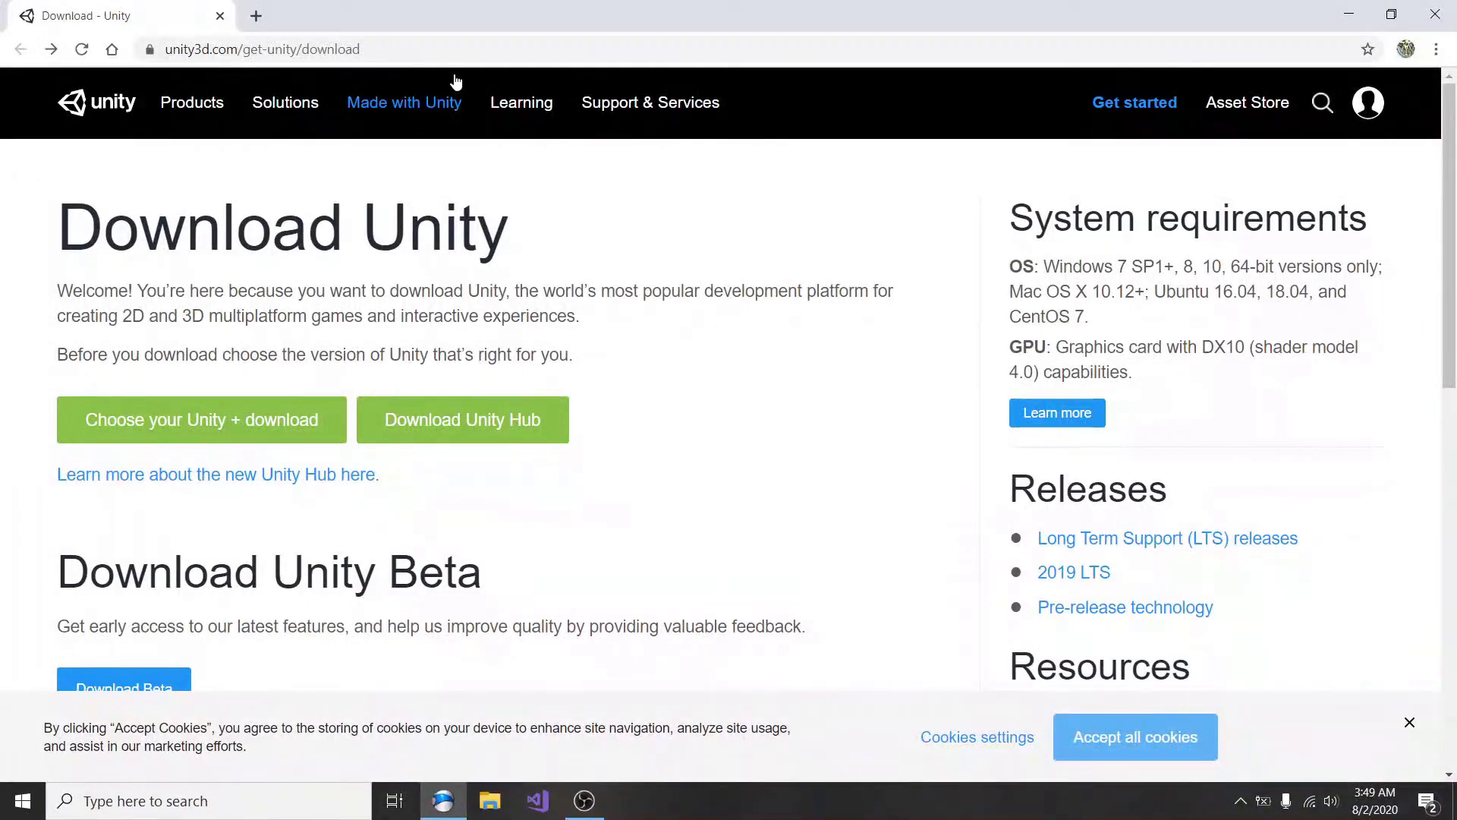
pyautogui.click(402, 42)
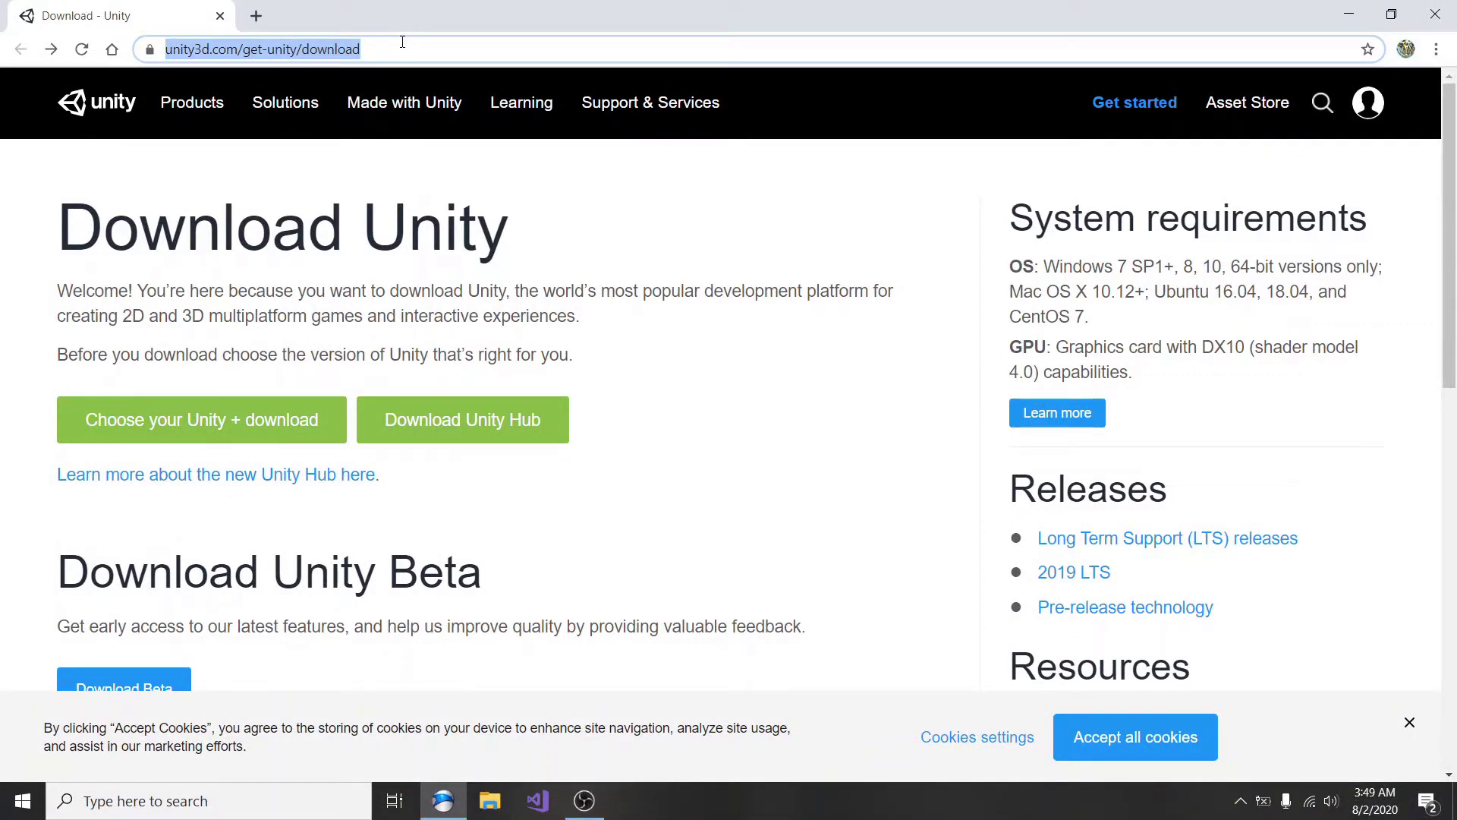
pyautogui.click(402, 42)
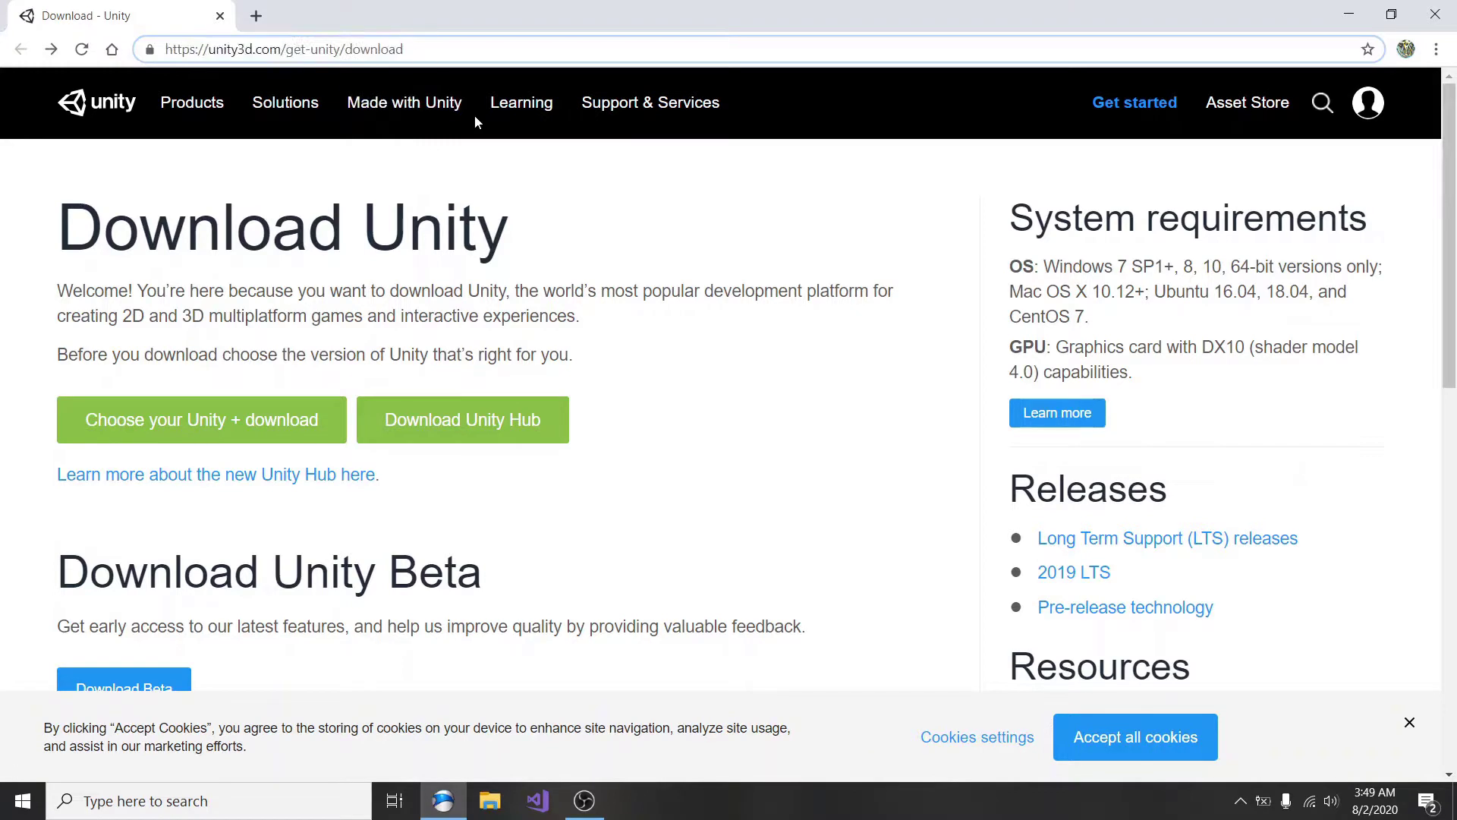
pyautogui.click(256, 15)
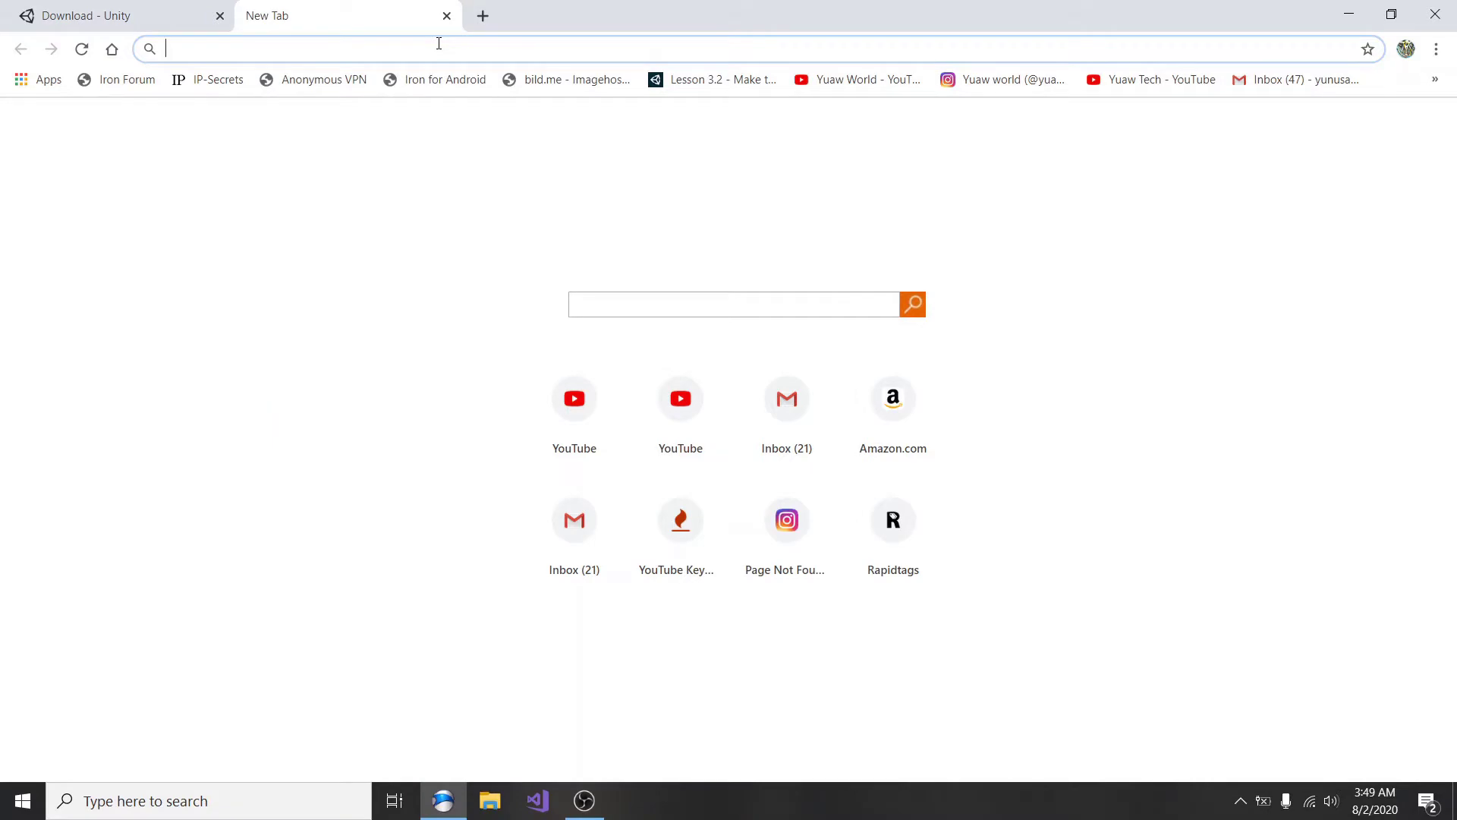
pyautogui.write('Dow')
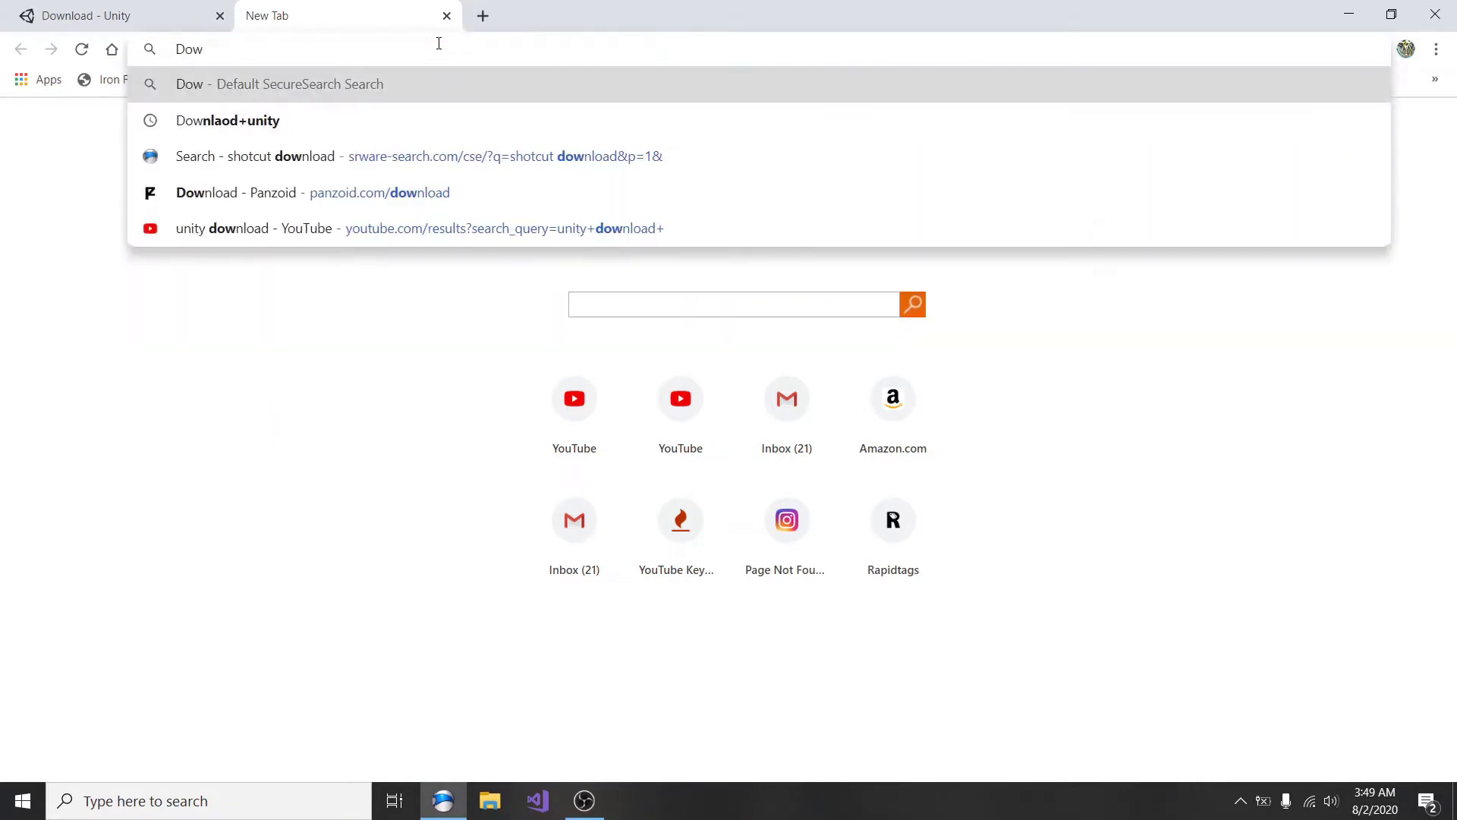
pyautogui.click(313, 120)
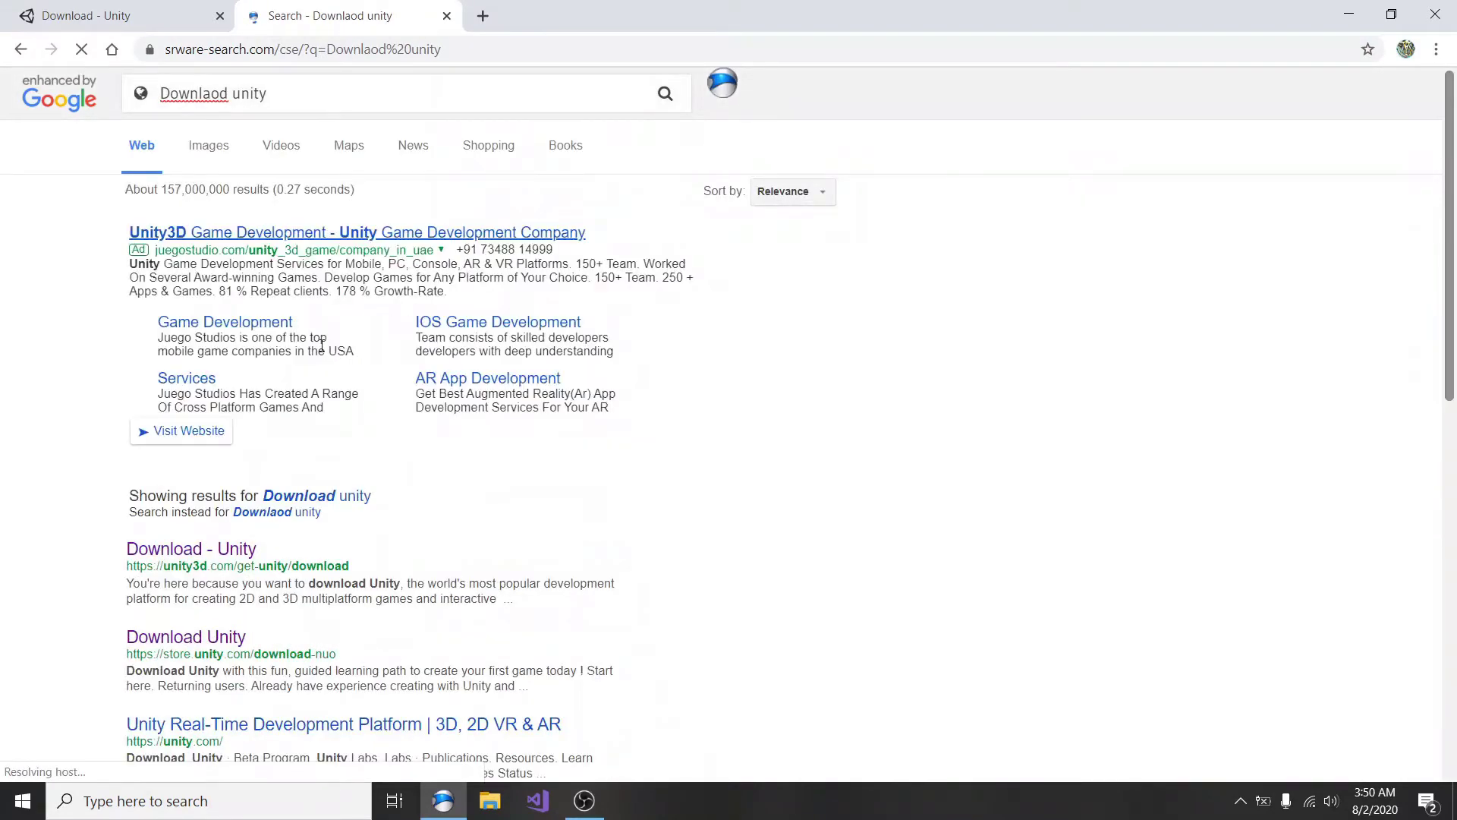
# Step: Open the "Download - Unity" search result from unity3d.com and close the other browser tabs
pyautogui.scroll(-2, 321, 465)
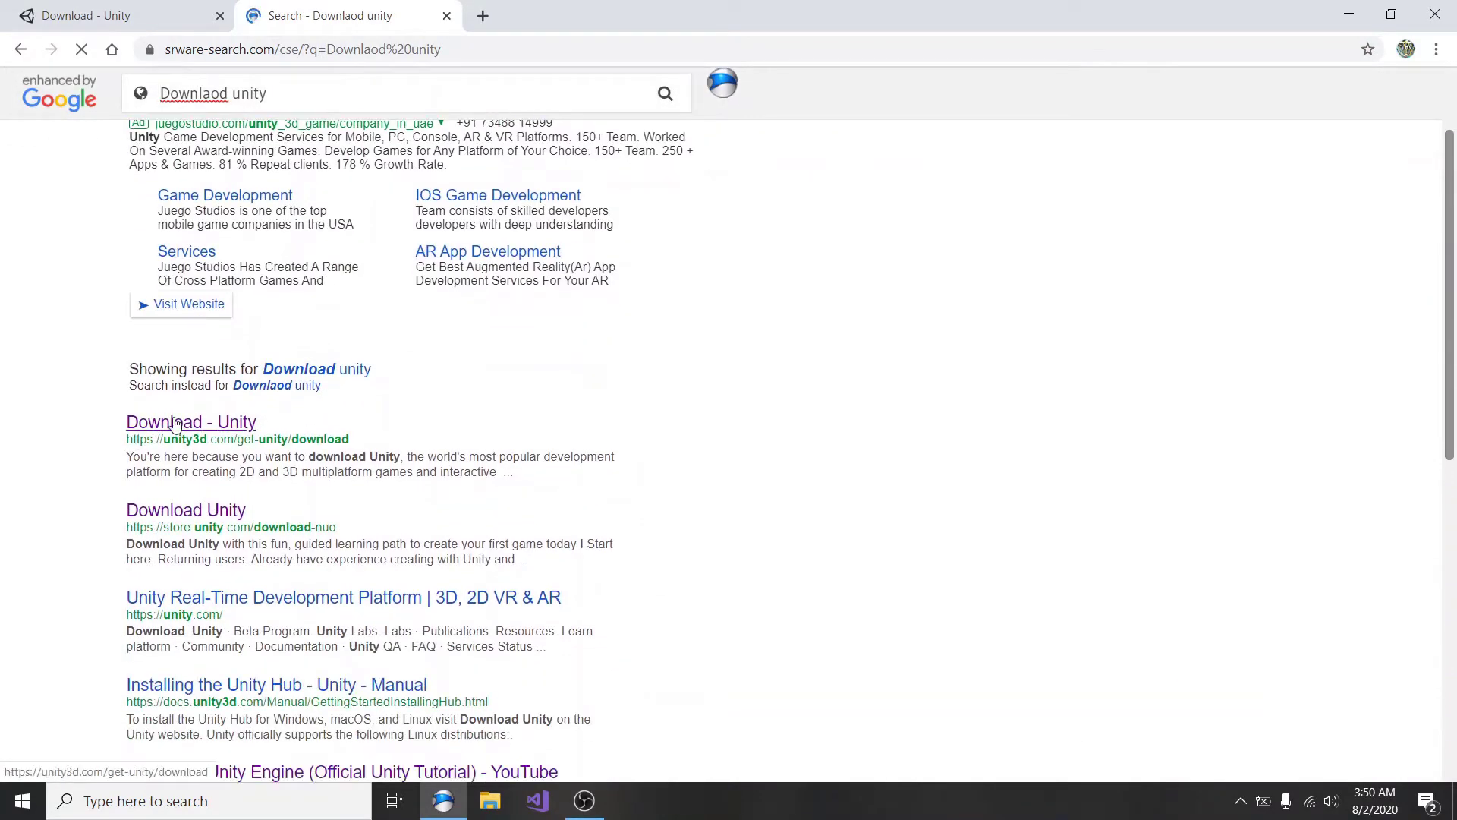
pyautogui.click(174, 423)
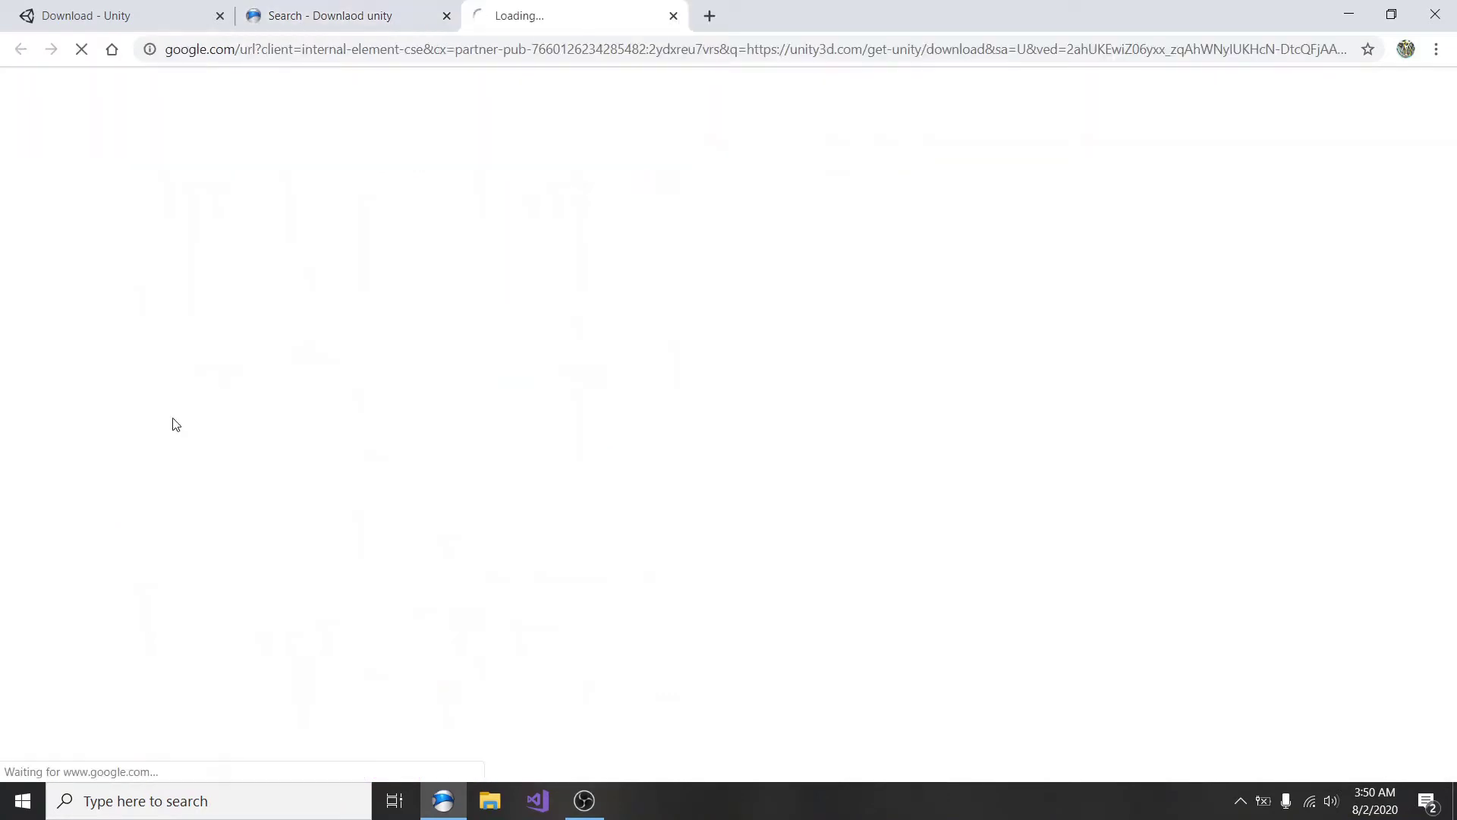
pyautogui.click(221, 16)
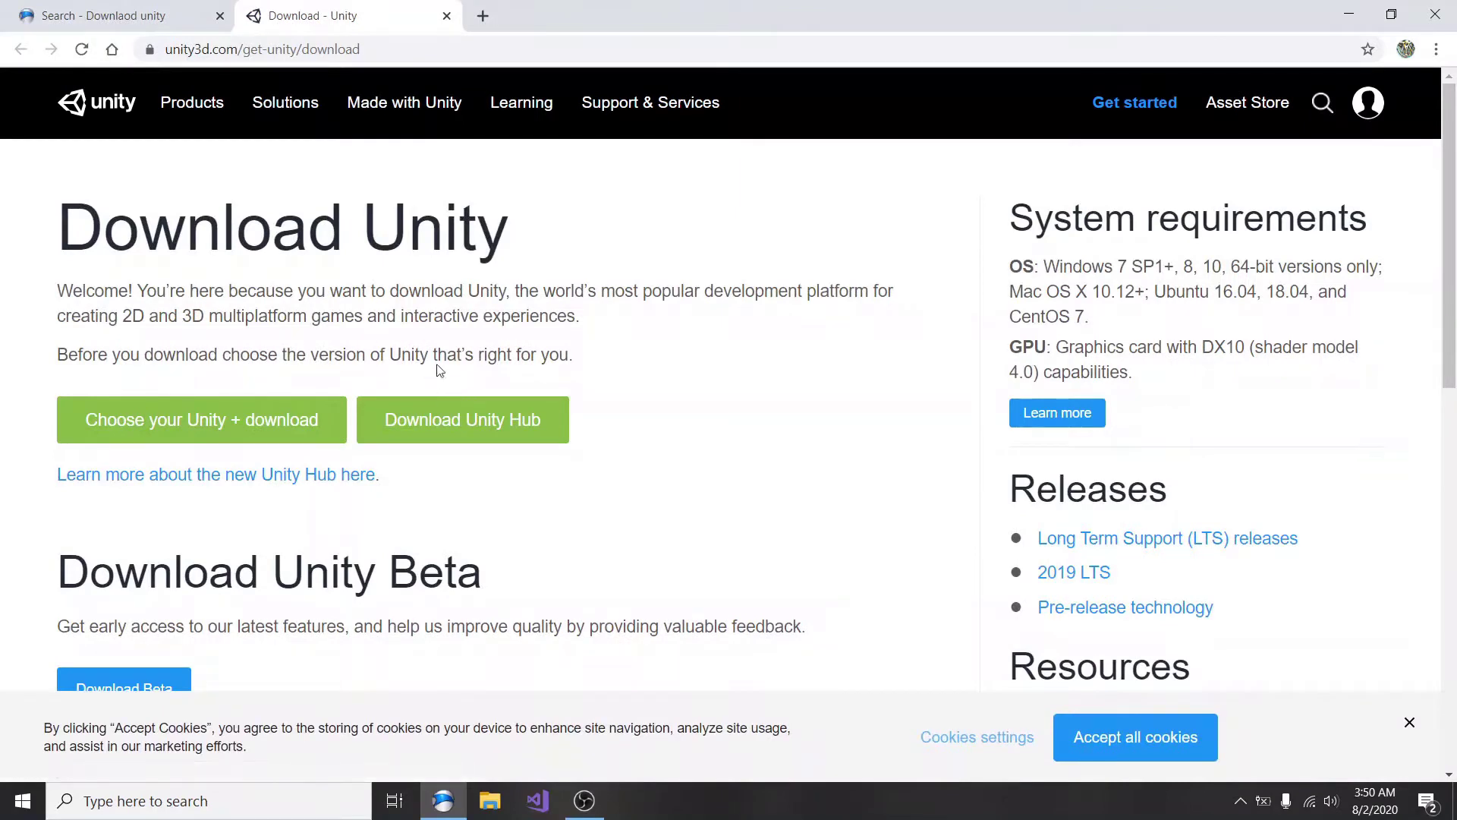
pyautogui.click(219, 16)
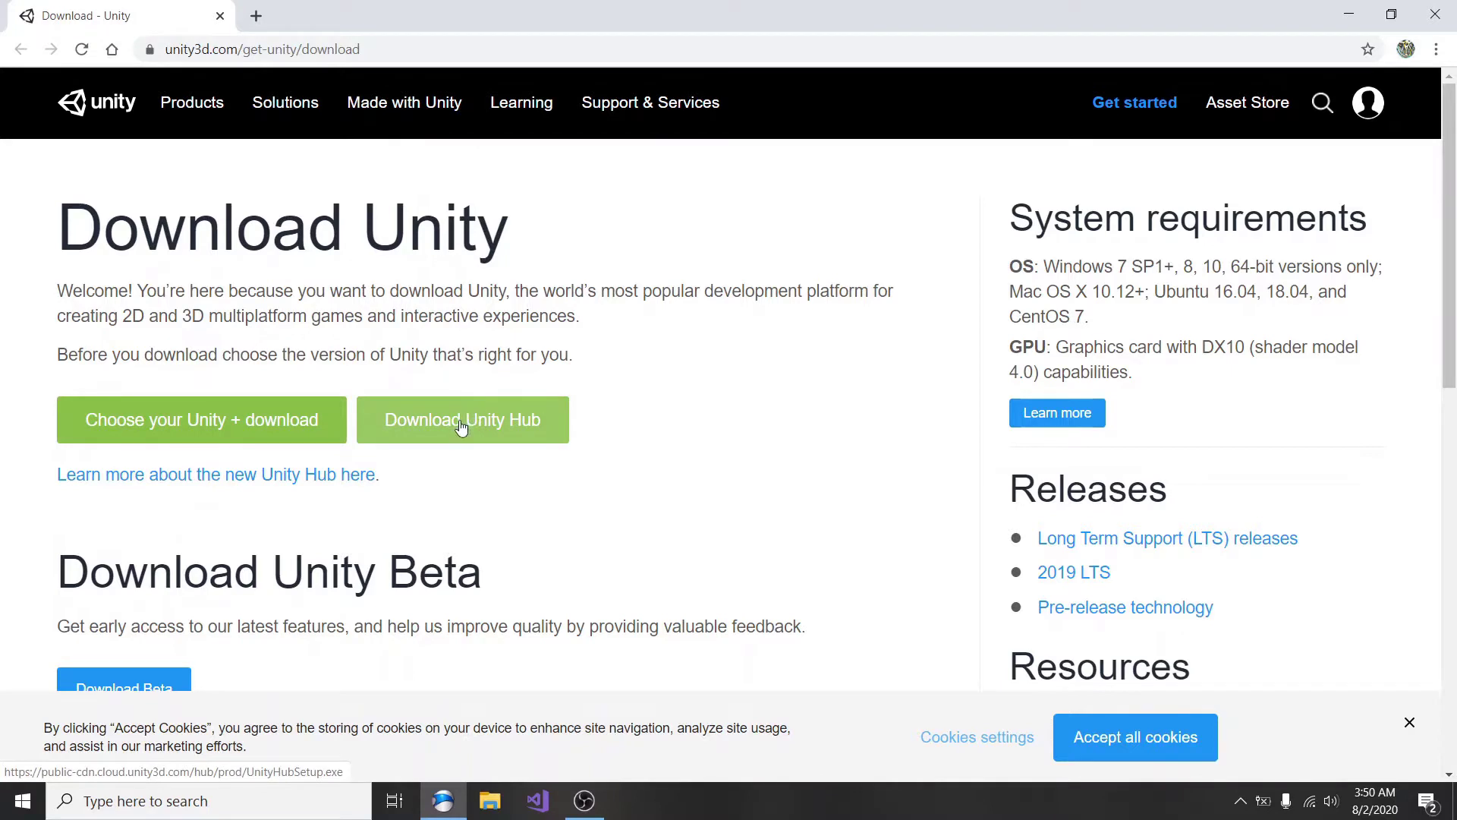
# Step: Start downloading the Unity Hub installer, and cancel the download
pyautogui.click(460, 427)
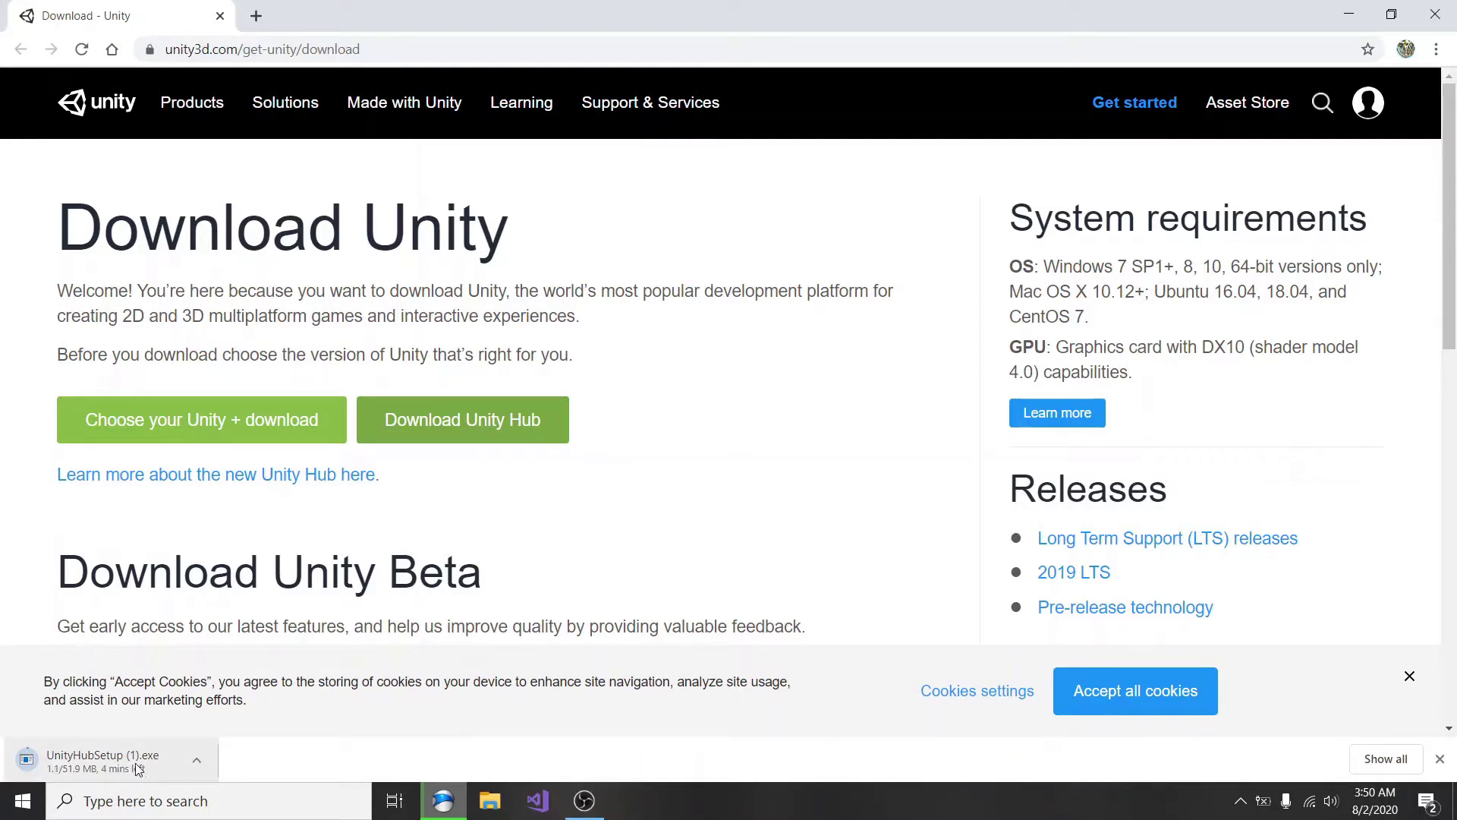
pyautogui.click(197, 763)
pyautogui.click(222, 729)
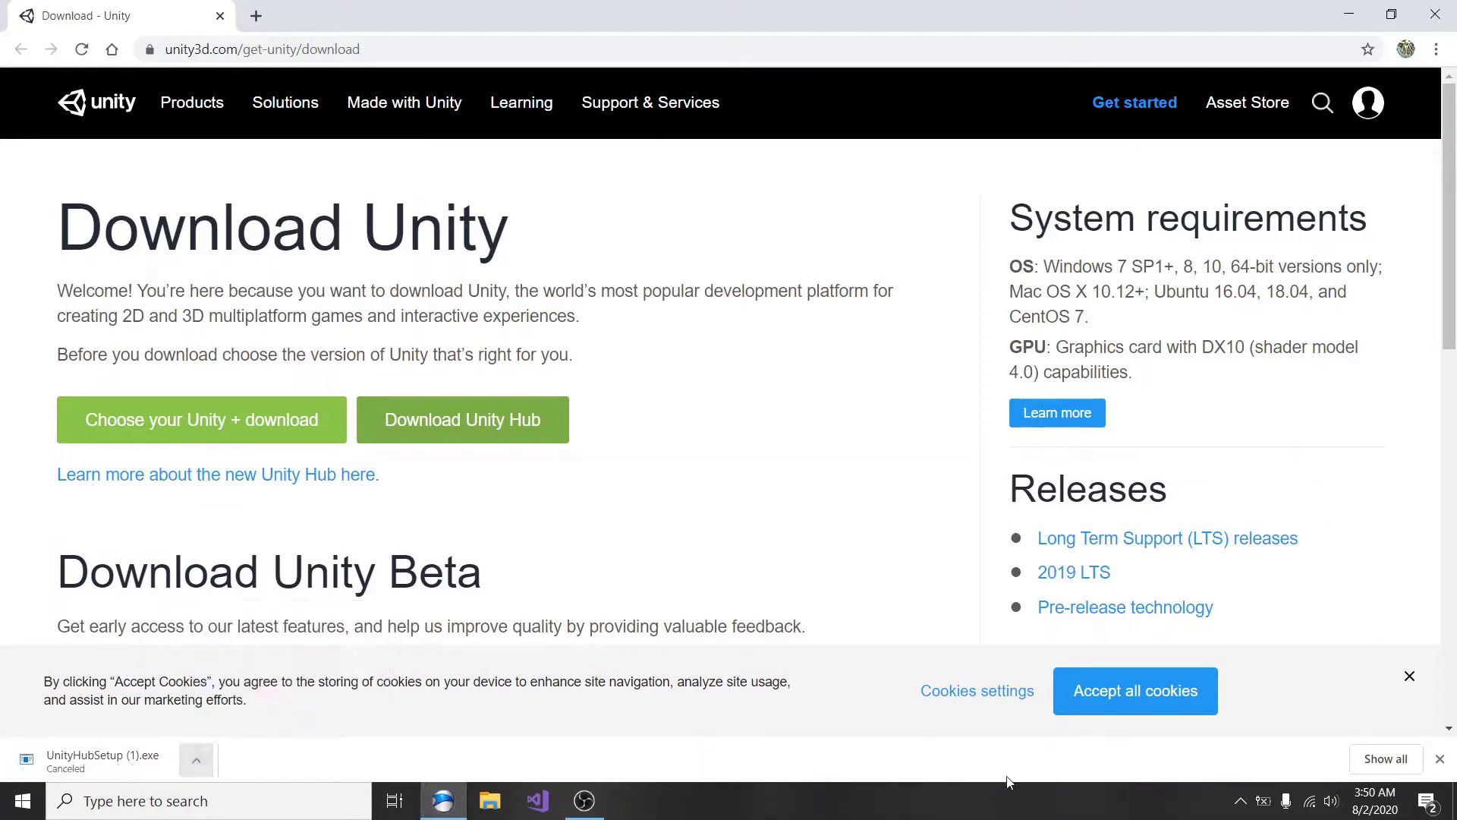
pyautogui.click(1441, 759)
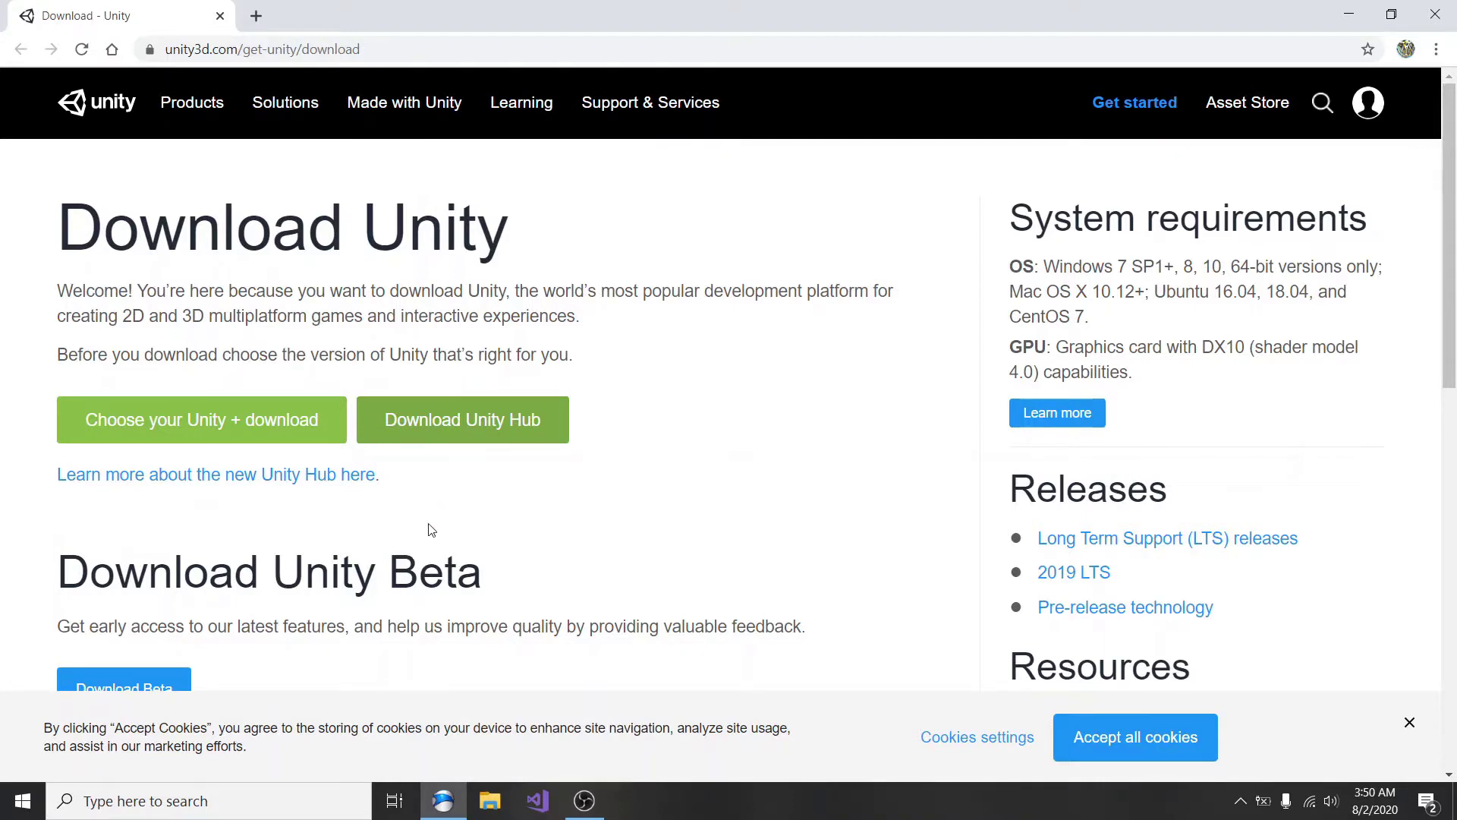
# Step: Launch Unity Hub from the desktop in a maximized window and show the installed Unity versions
pyautogui.press('super+d')
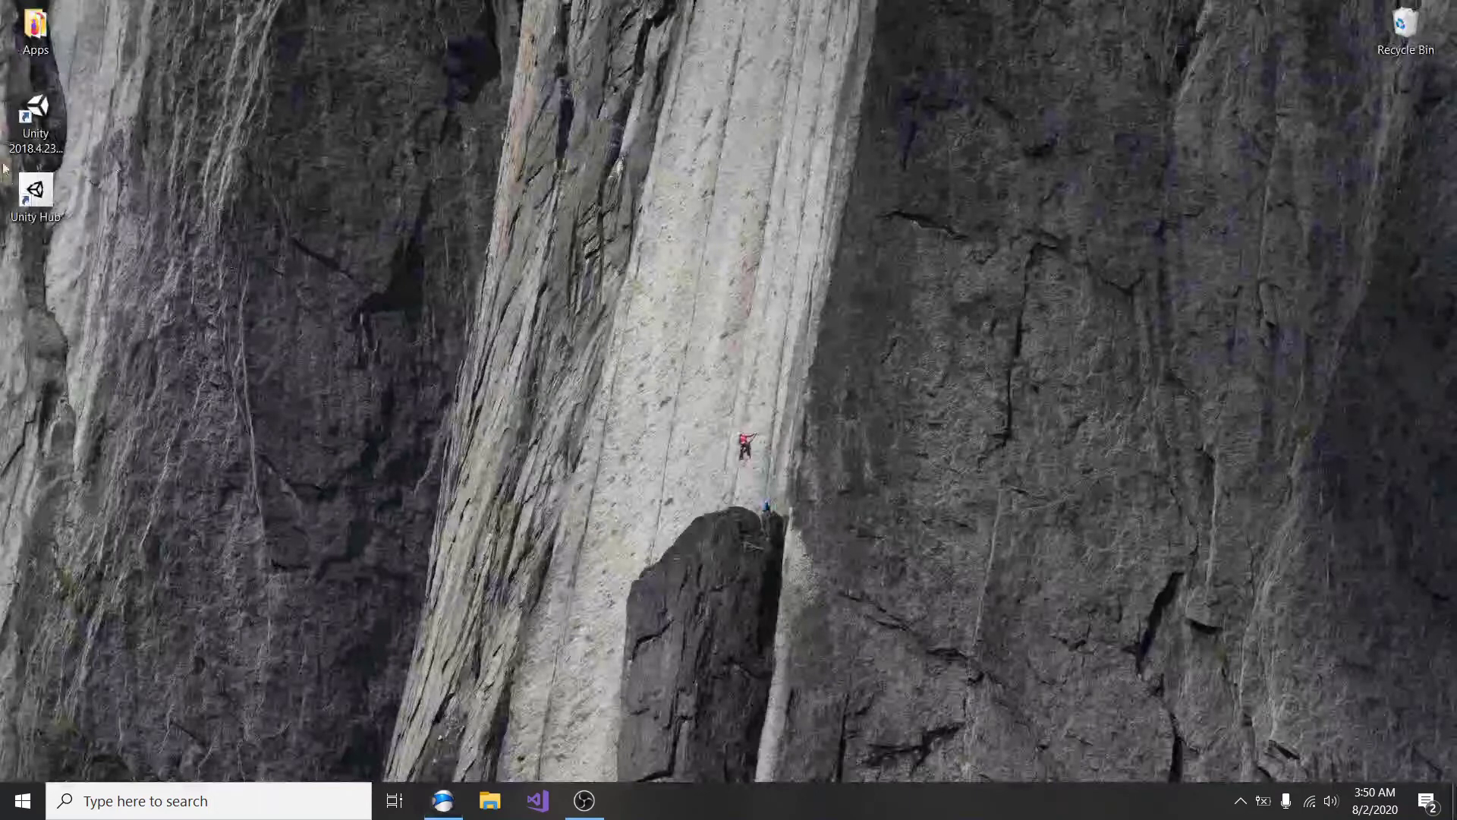
pyautogui.doubleClick(27, 190)
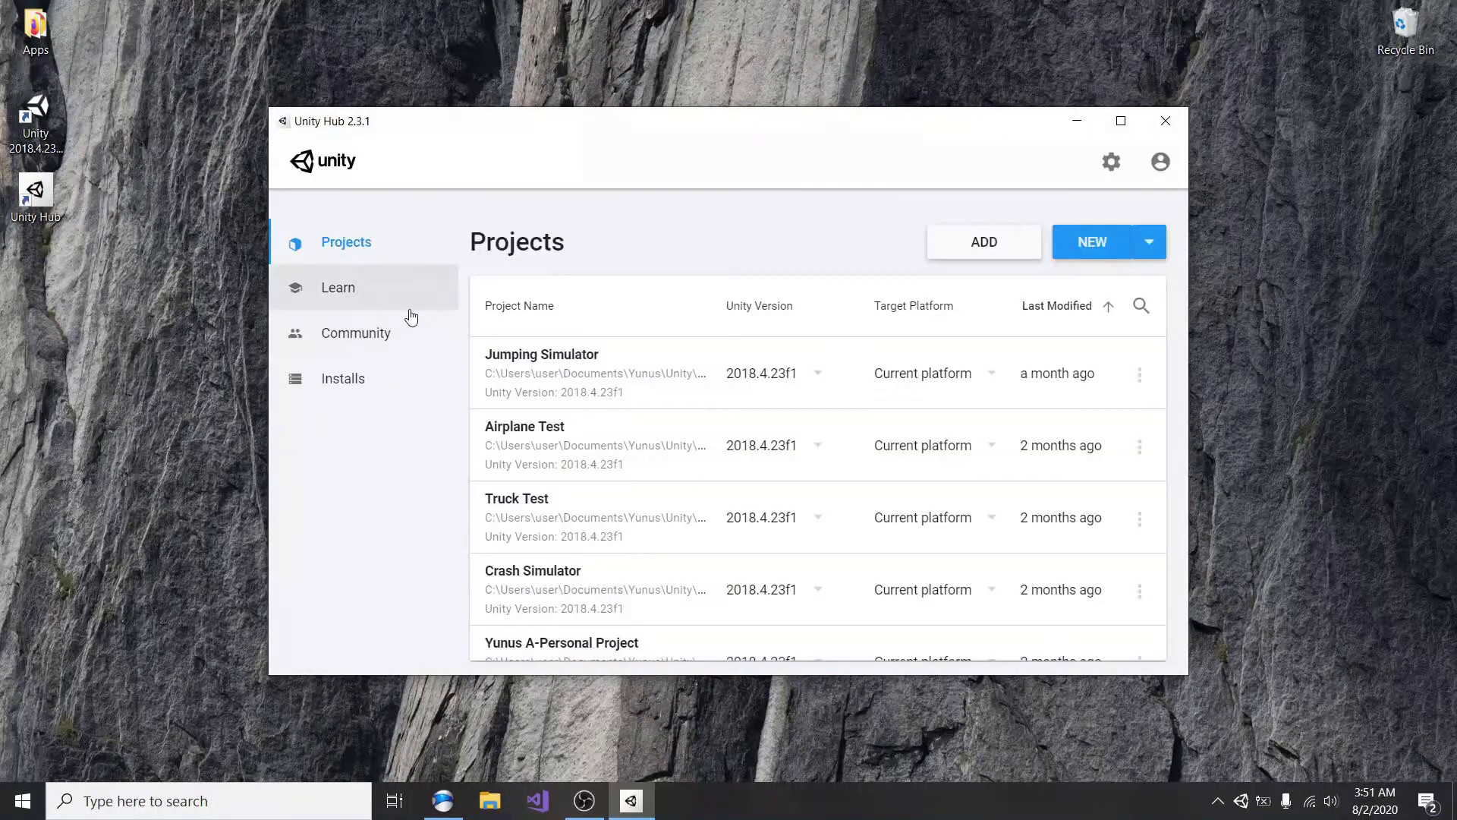
pyautogui.click(1120, 121)
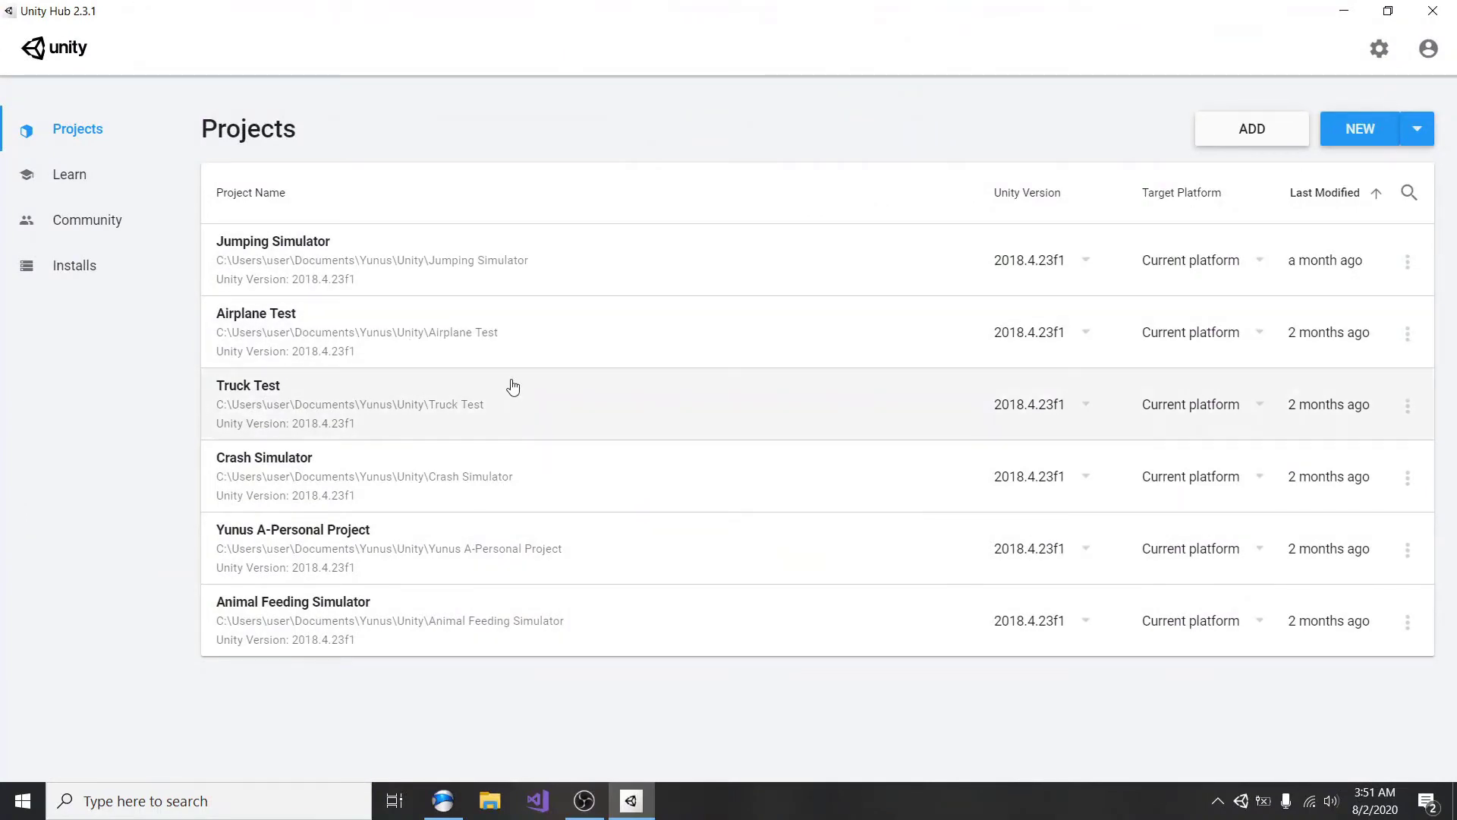
pyautogui.click(203, 339)
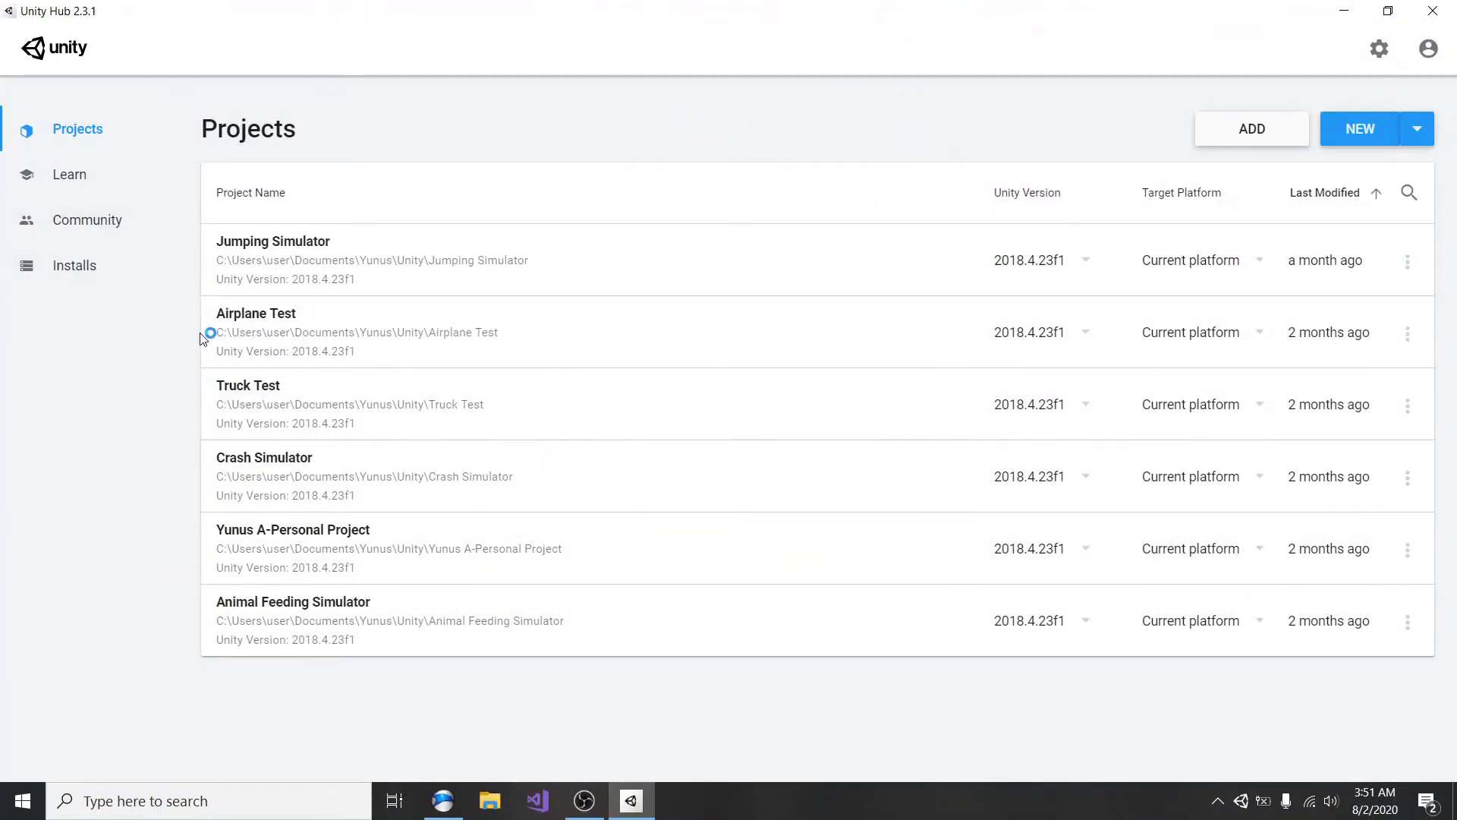
pyautogui.click(99, 279)
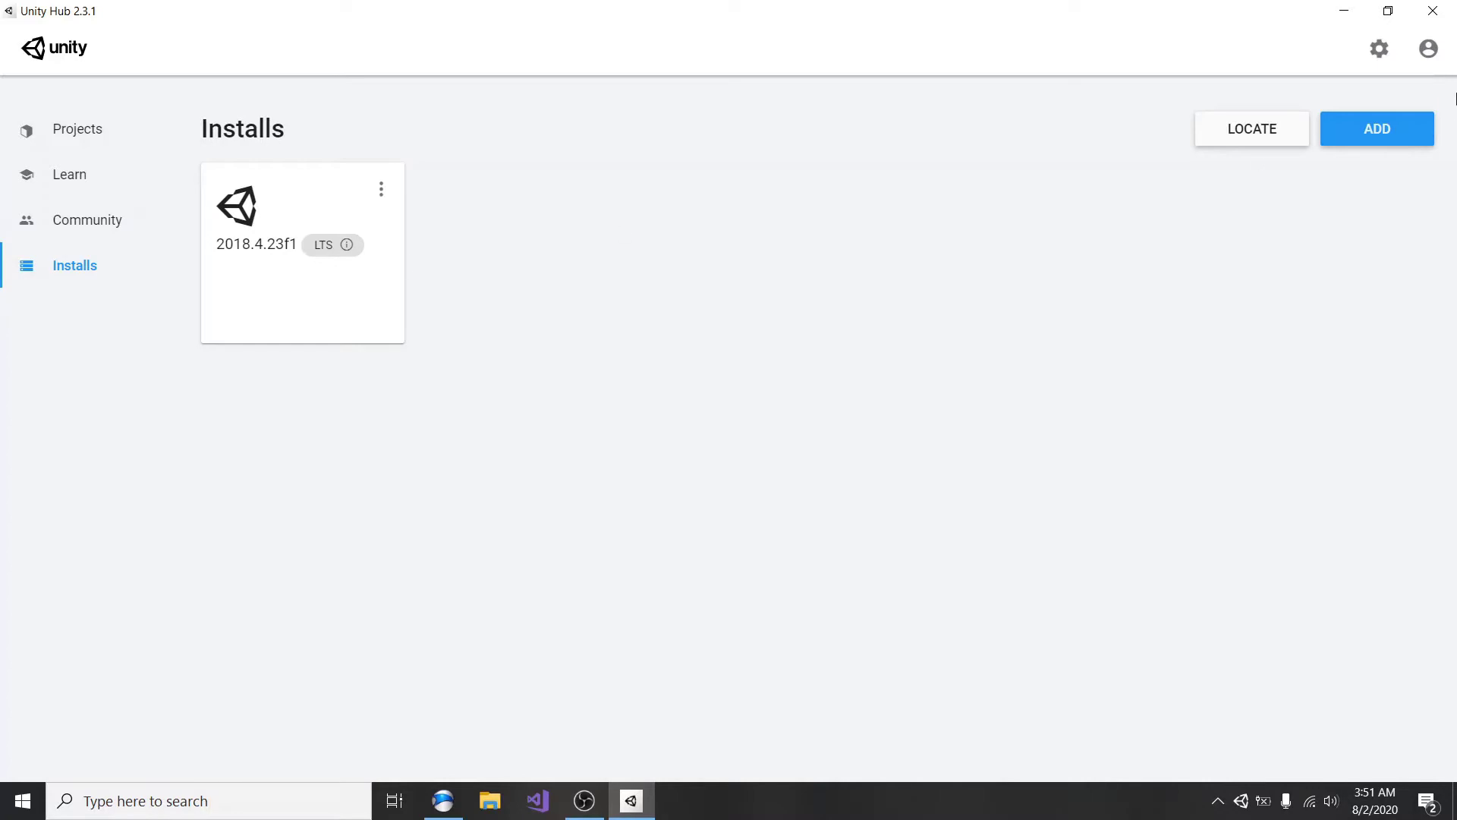
# Step: Add Unity 2018.4.25f1 (LTS) to the installs without choosing any extra modules
pyautogui.click(1390, 134)
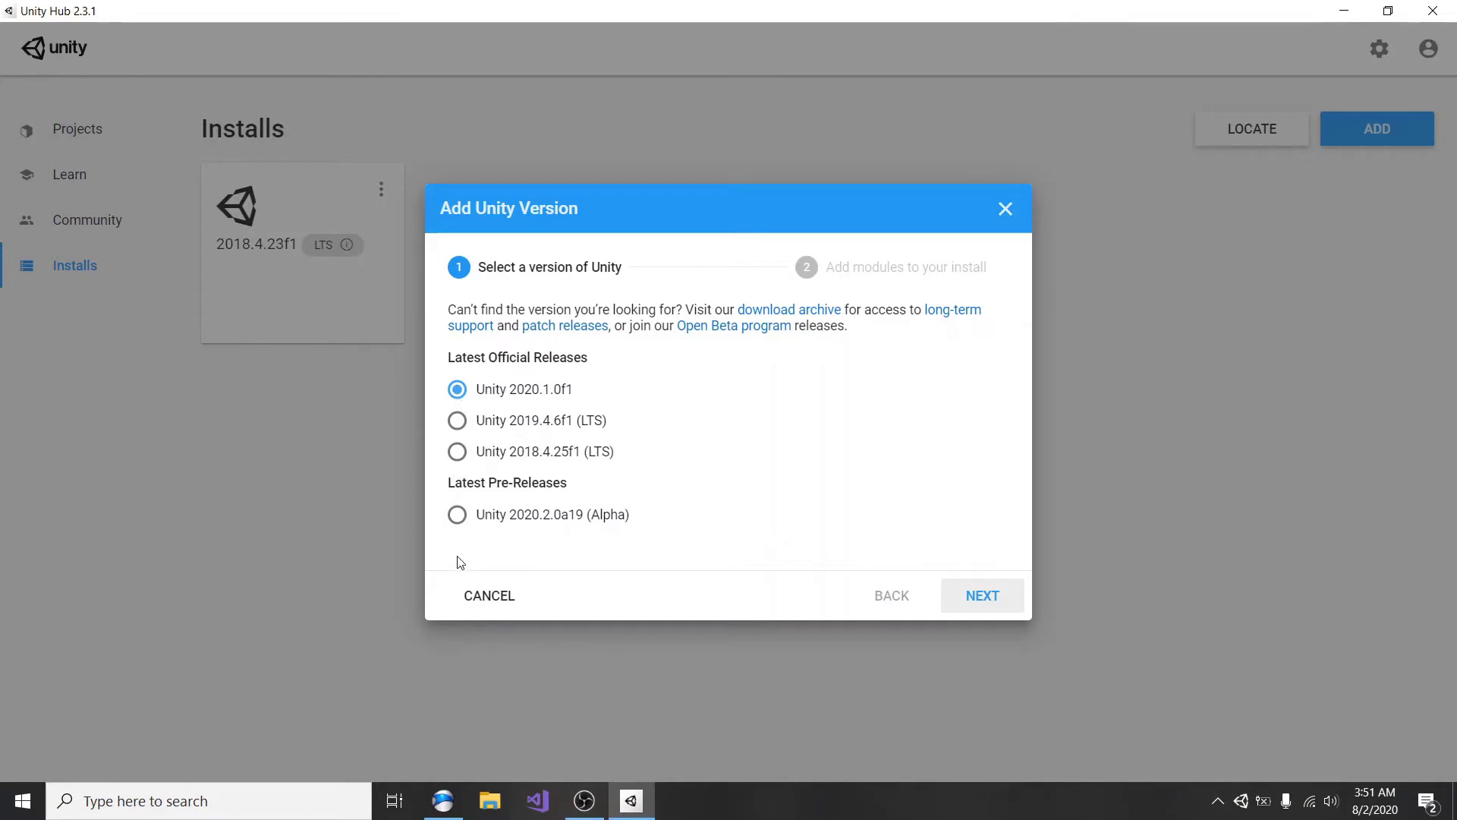
pyautogui.click(456, 455)
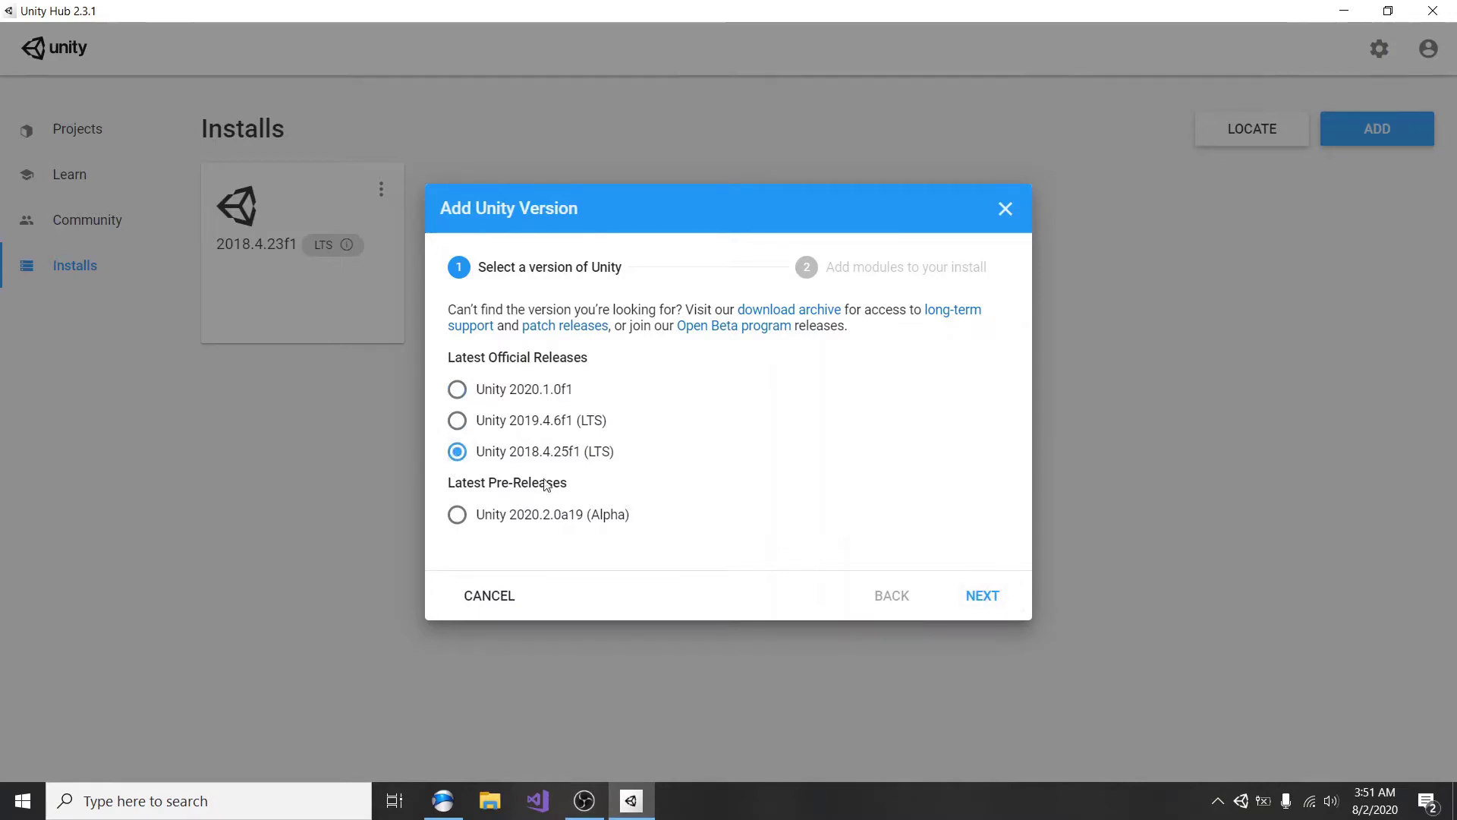
pyautogui.click(991, 605)
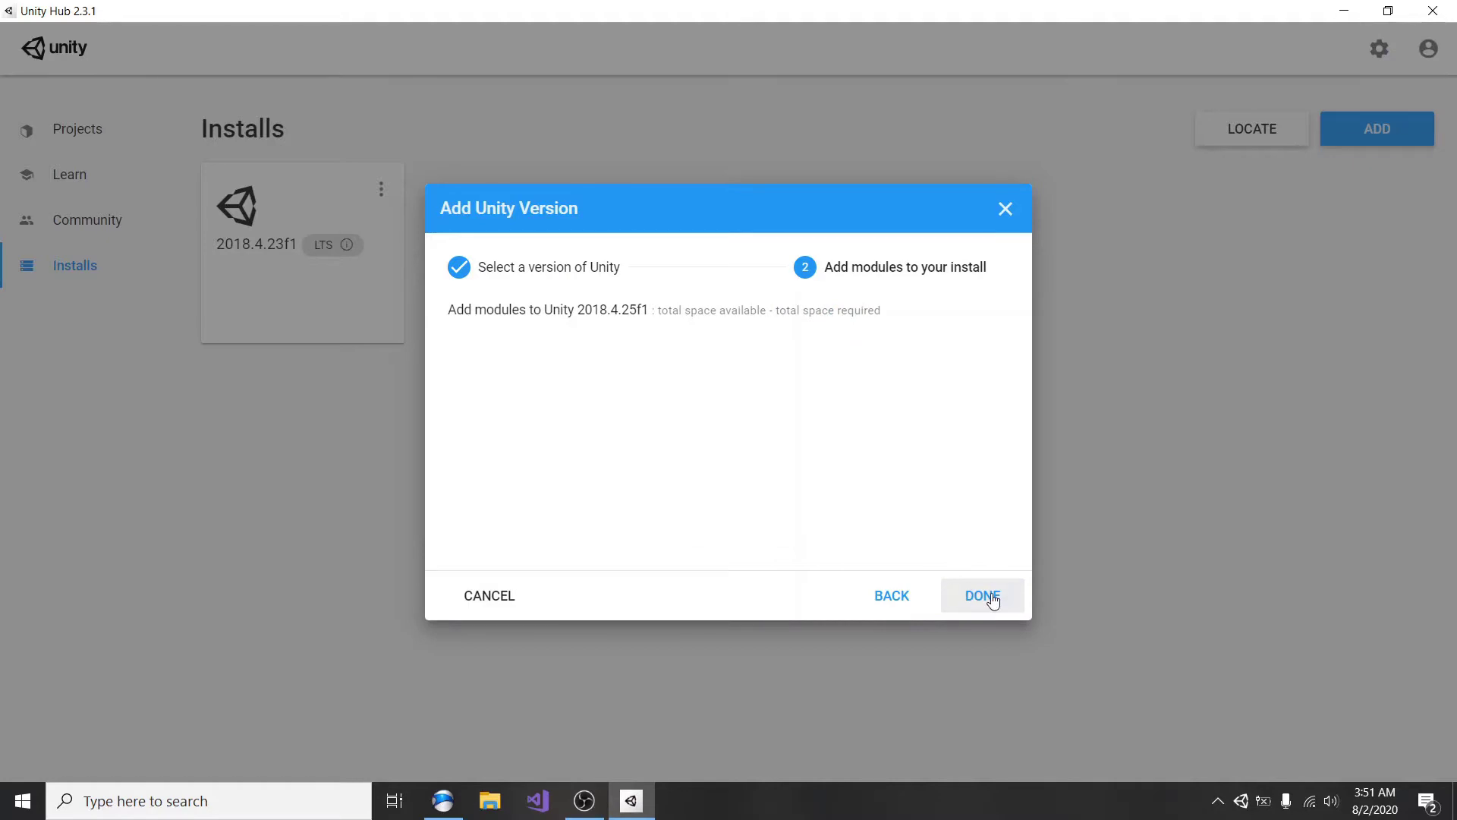
pyautogui.click(993, 602)
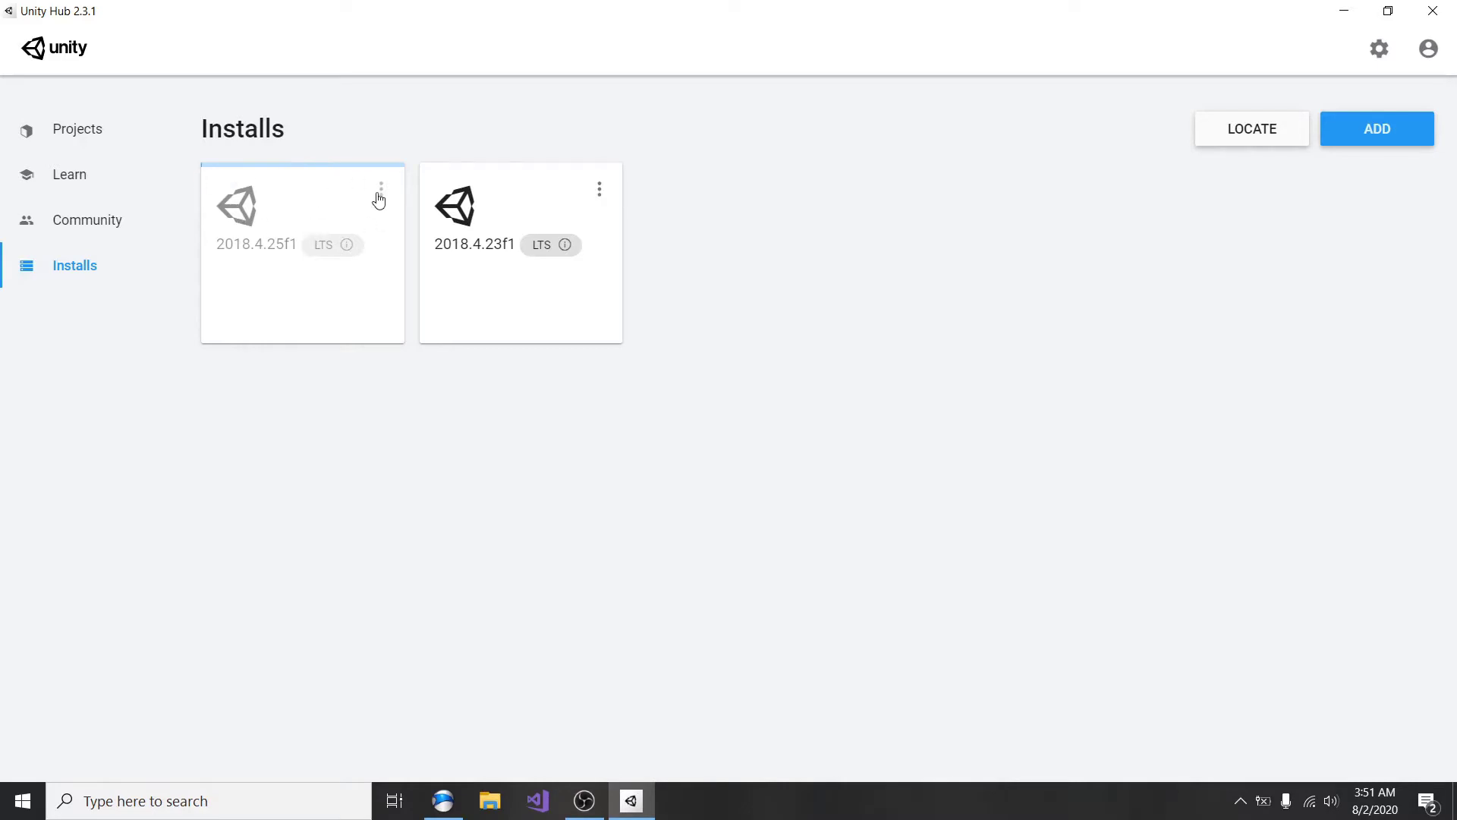
# Step: Cancel the running installation of Unity 2018.4.25f1
pyautogui.moveTo(337, 246)
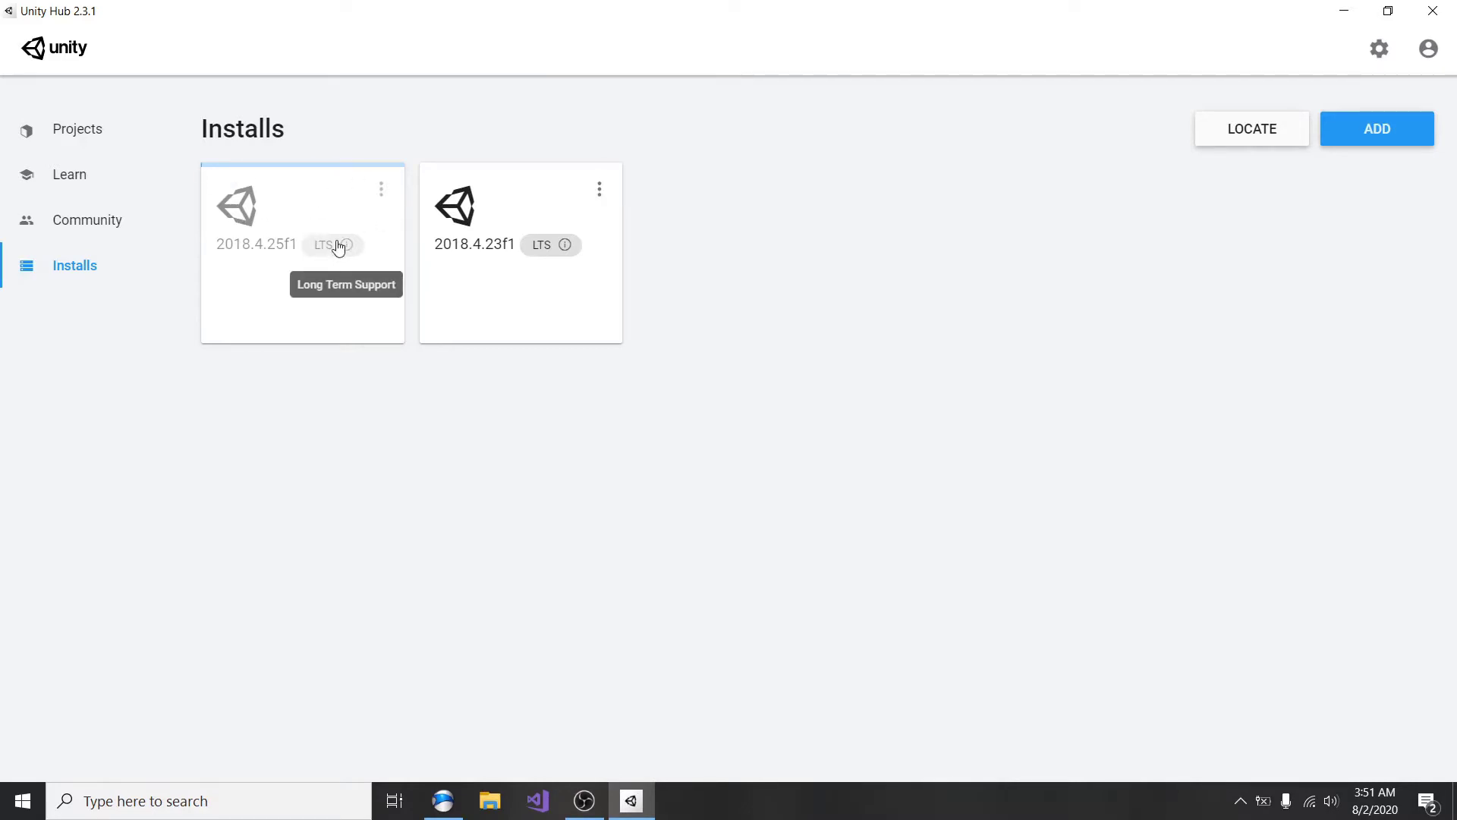
pyautogui.click(381, 200)
pyautogui.click(348, 210)
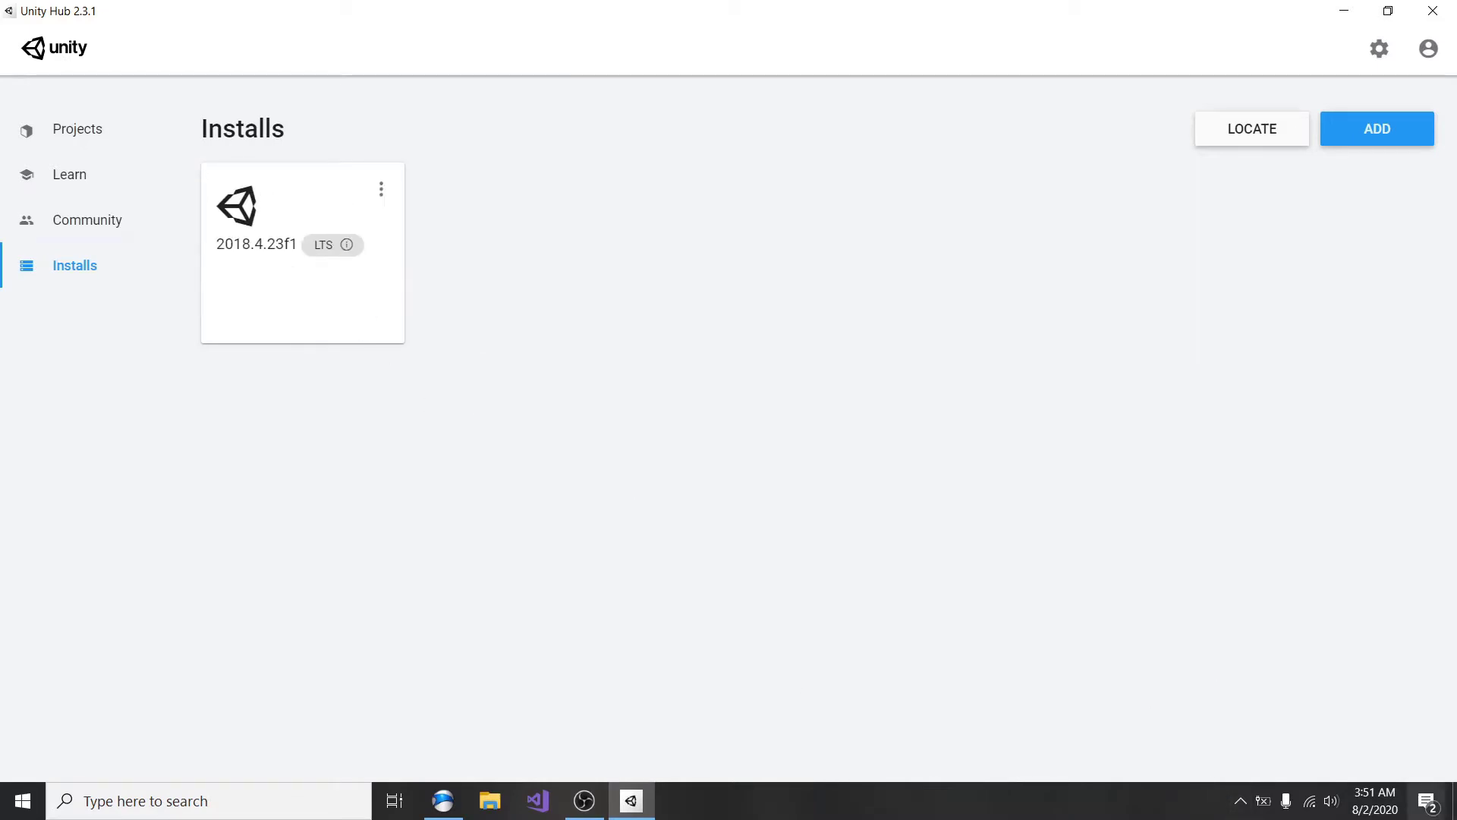
# Step: Launch Unity 2018.4.23f1 from the desktop in offline mode and close the secure connection advertisement
pyautogui.click(1453, 809)
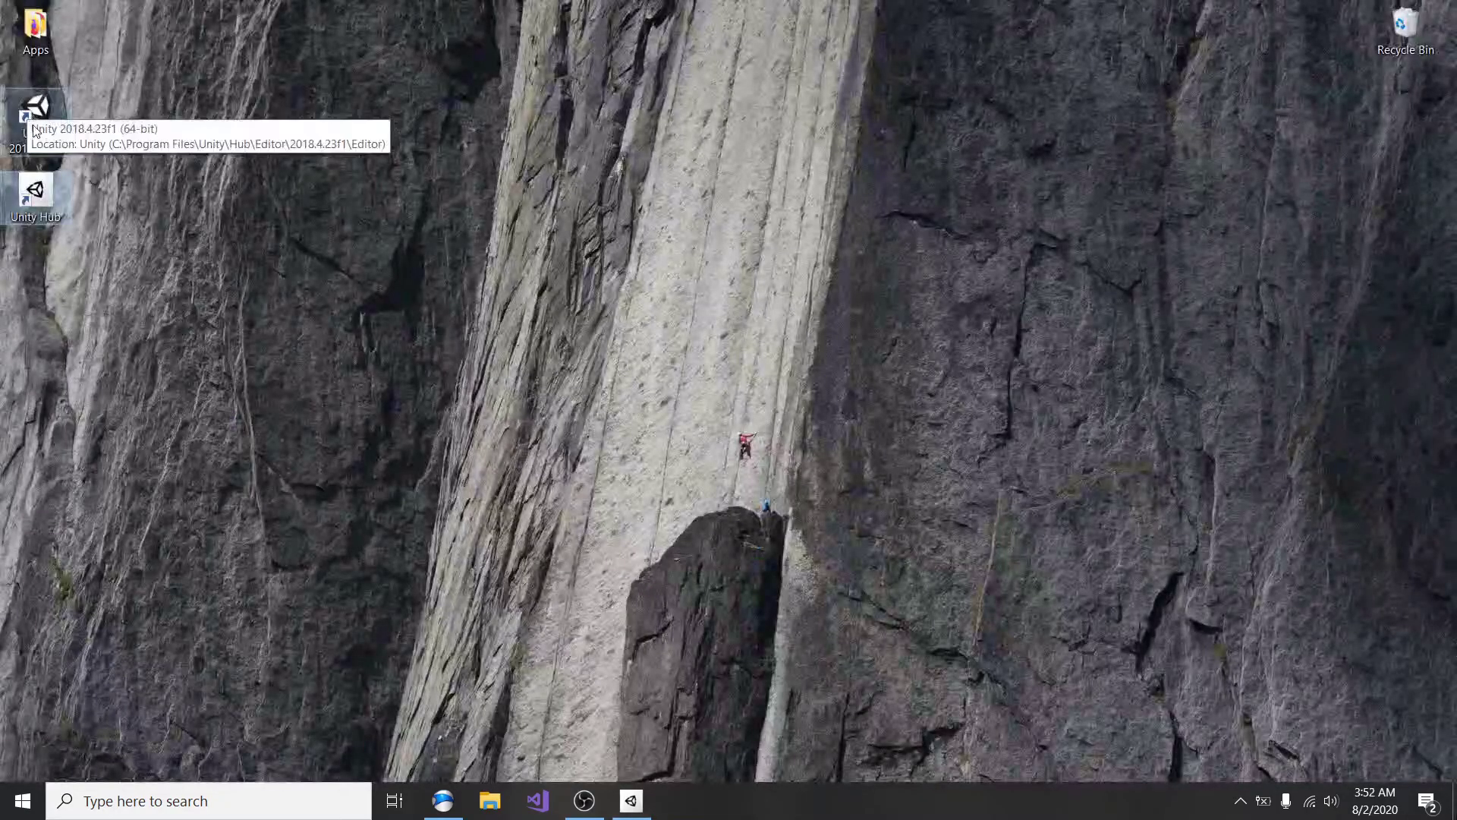
pyautogui.doubleClick(34, 131)
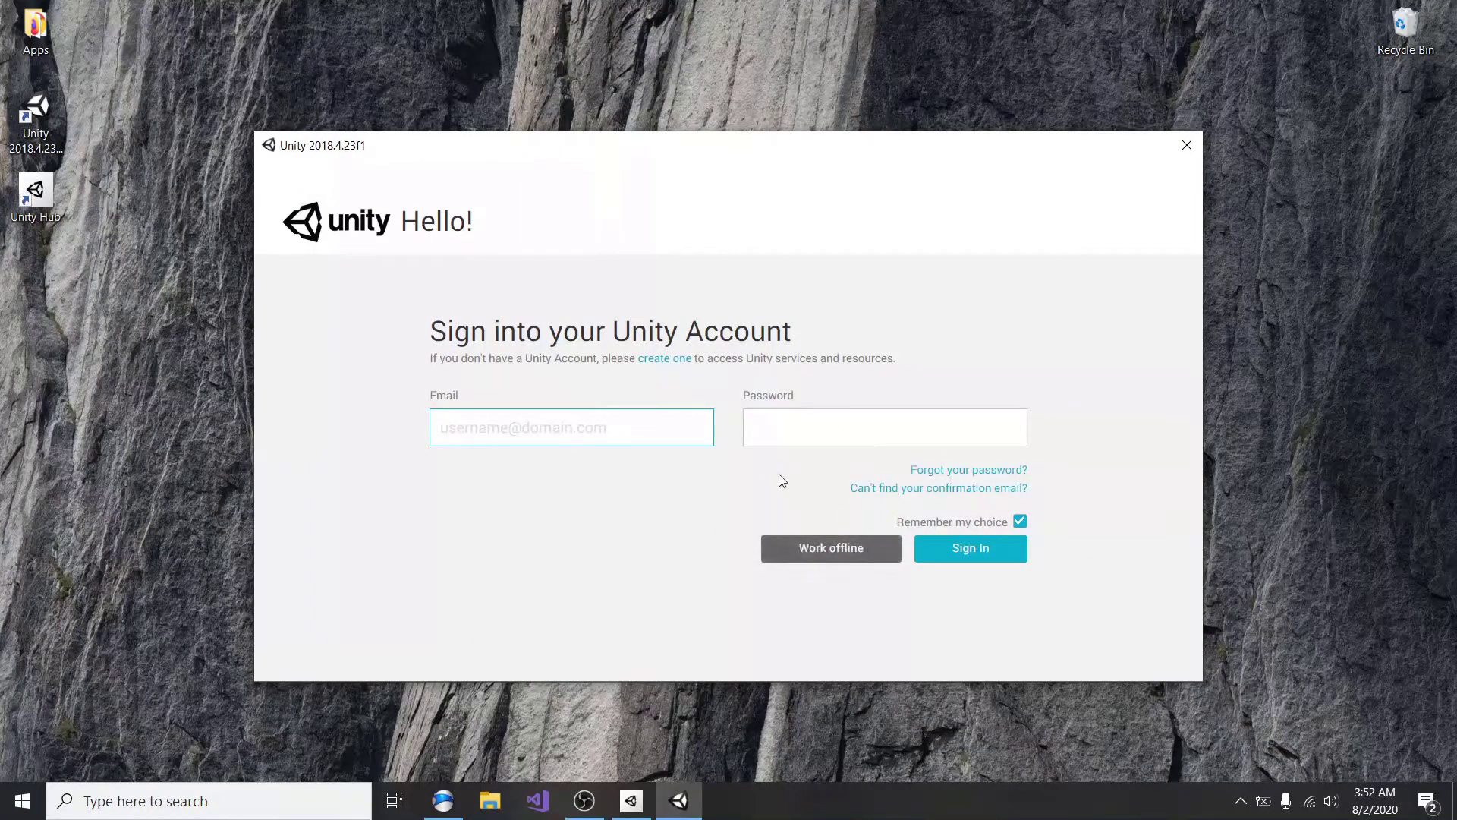
pyautogui.click(826, 549)
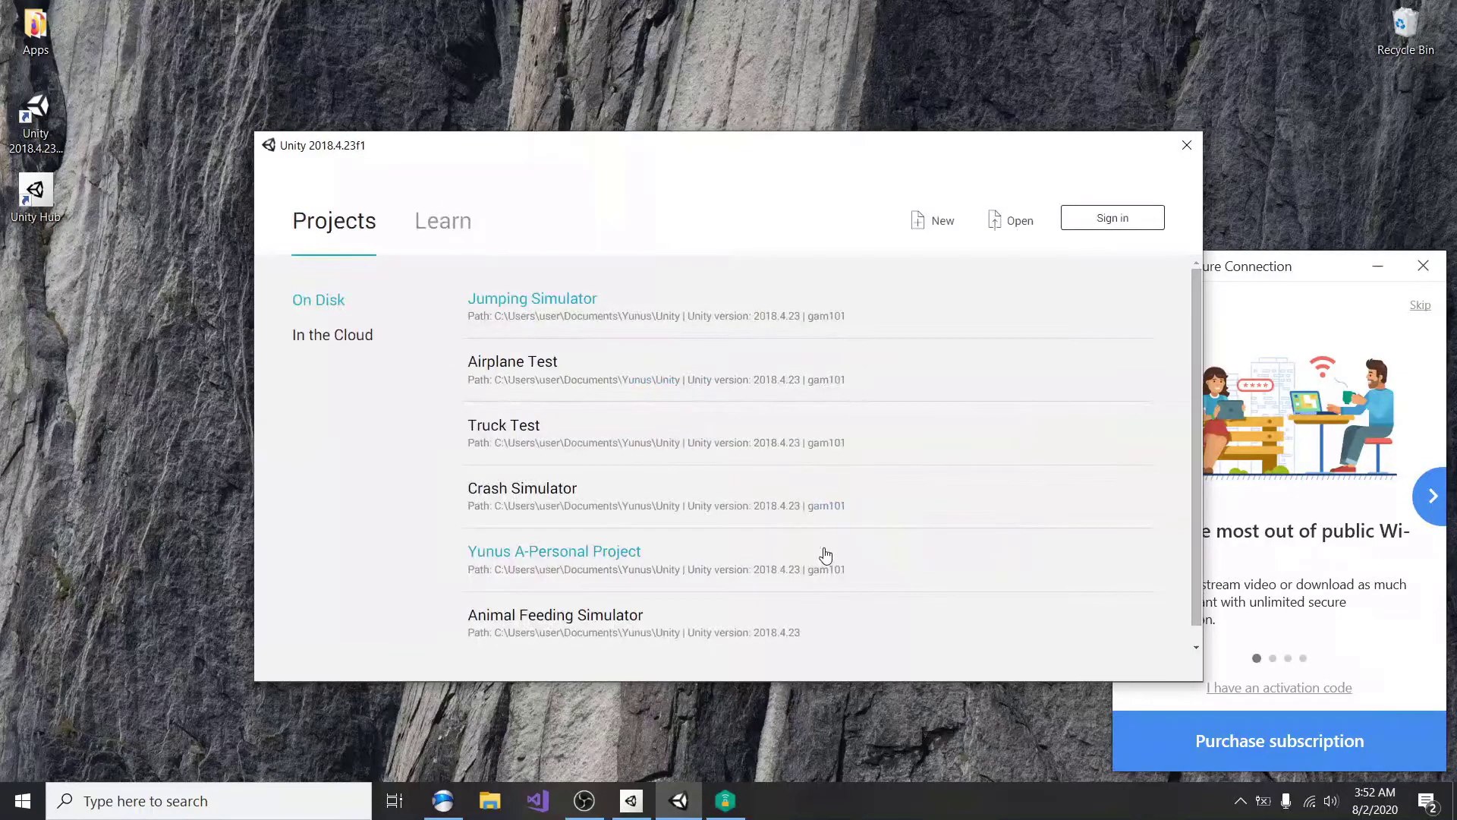
pyautogui.click(1421, 267)
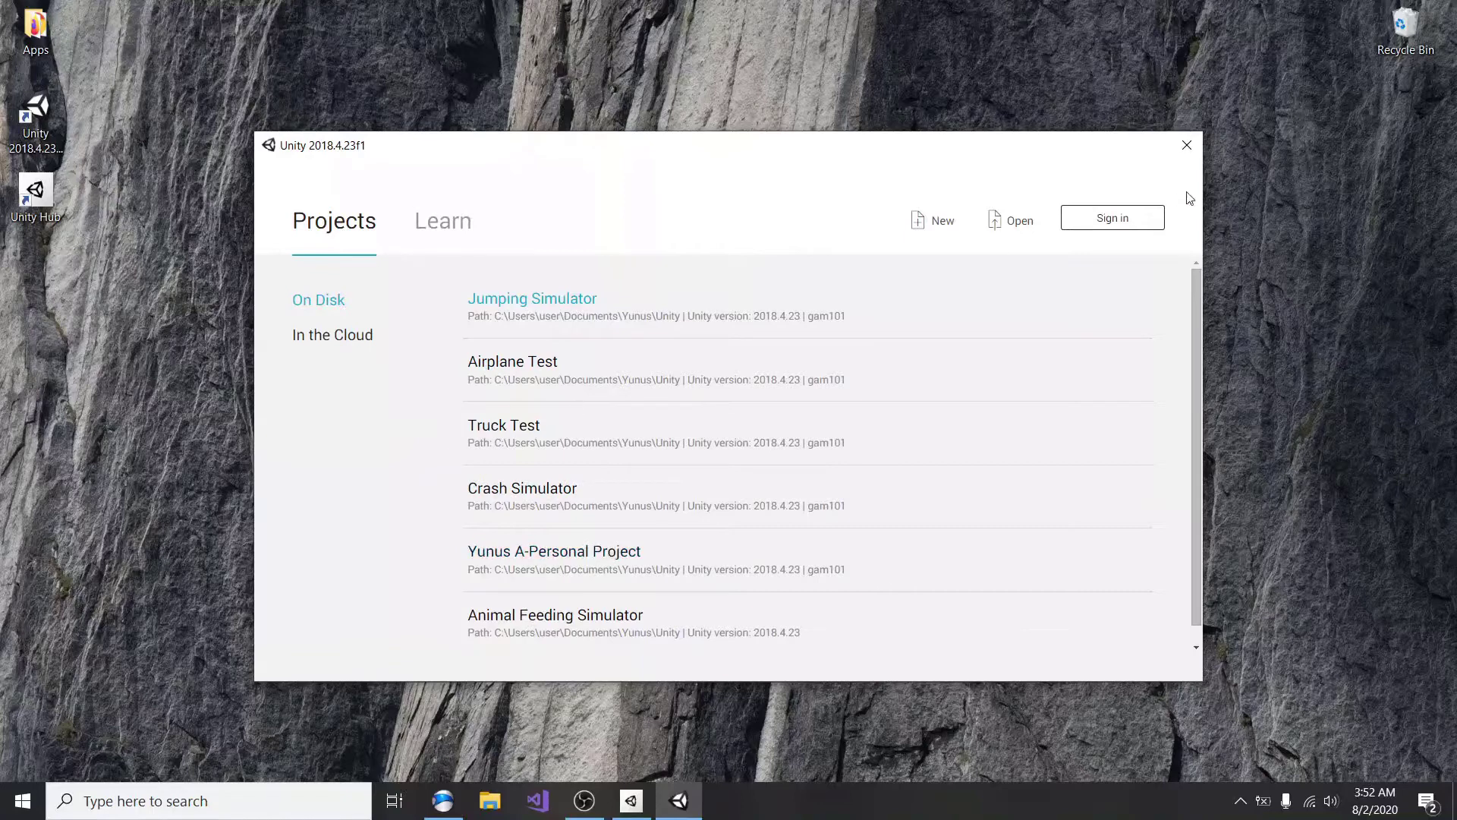
# Step: Start a new project in the Unity launcher and name it Begginner Tutorial
pyautogui.click(932, 229)
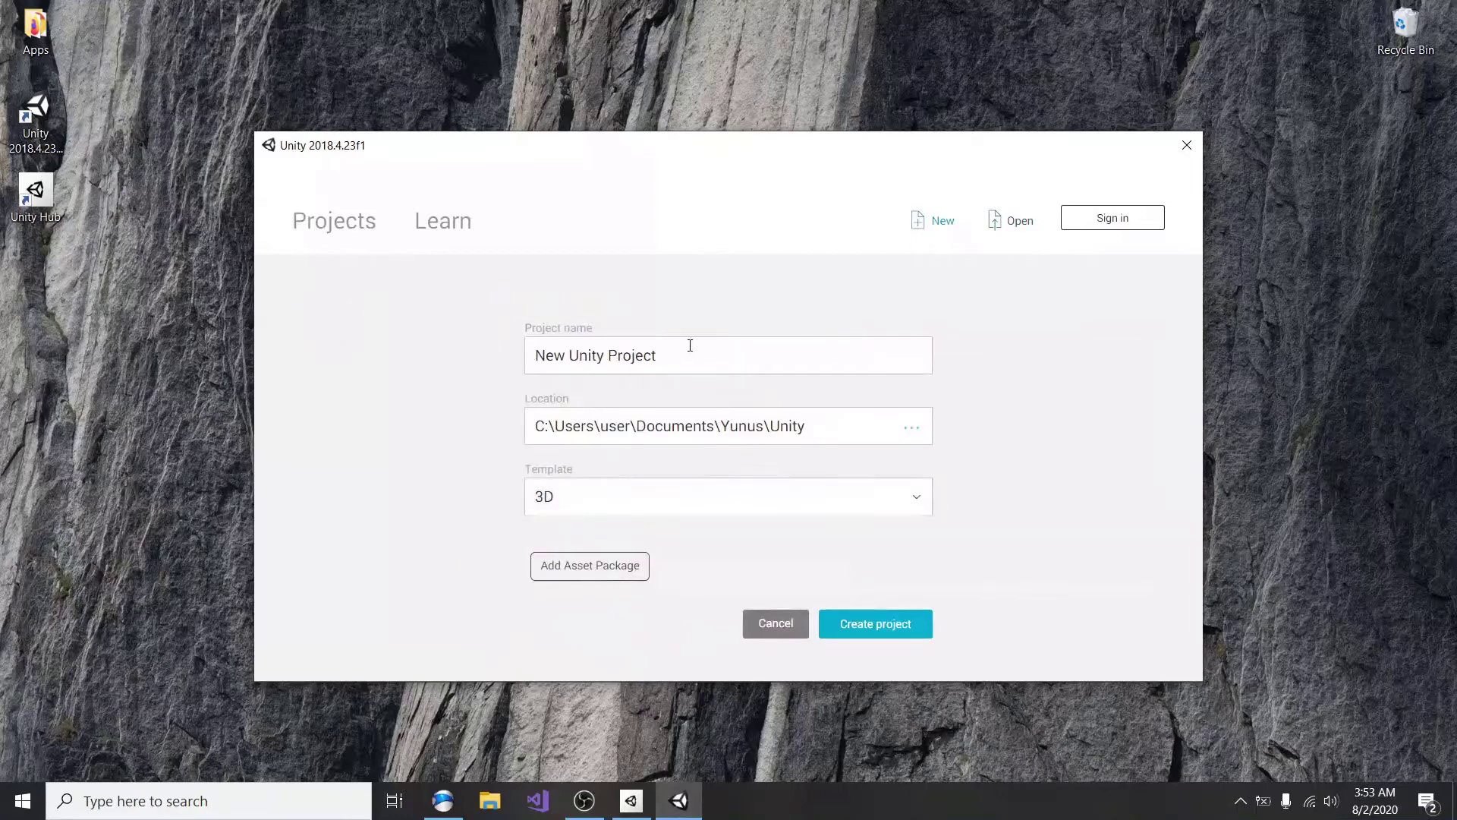
pyautogui.moveTo(690, 348); pyautogui.dragTo(539, 355)
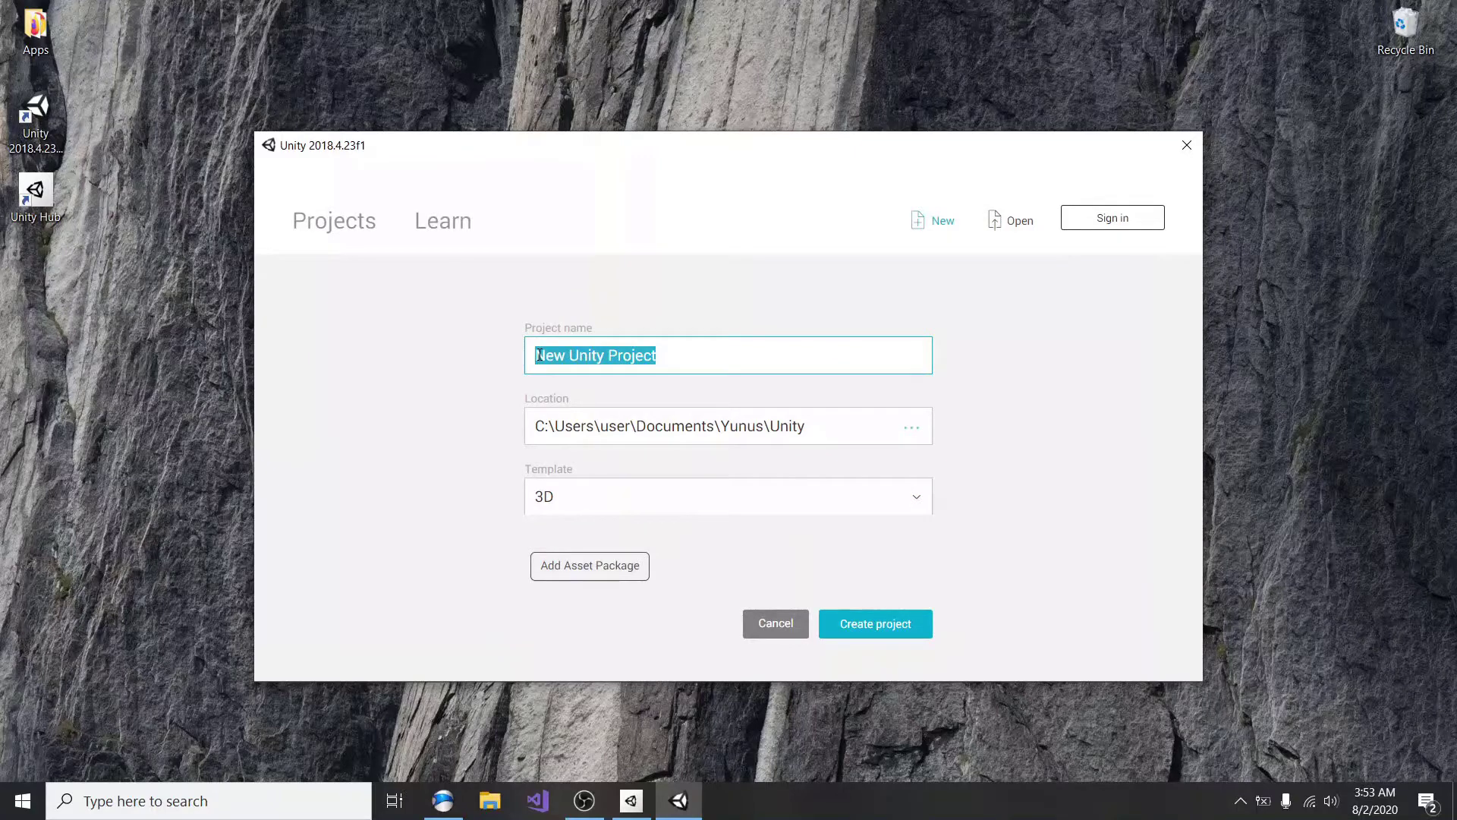
pyautogui.write('Be')
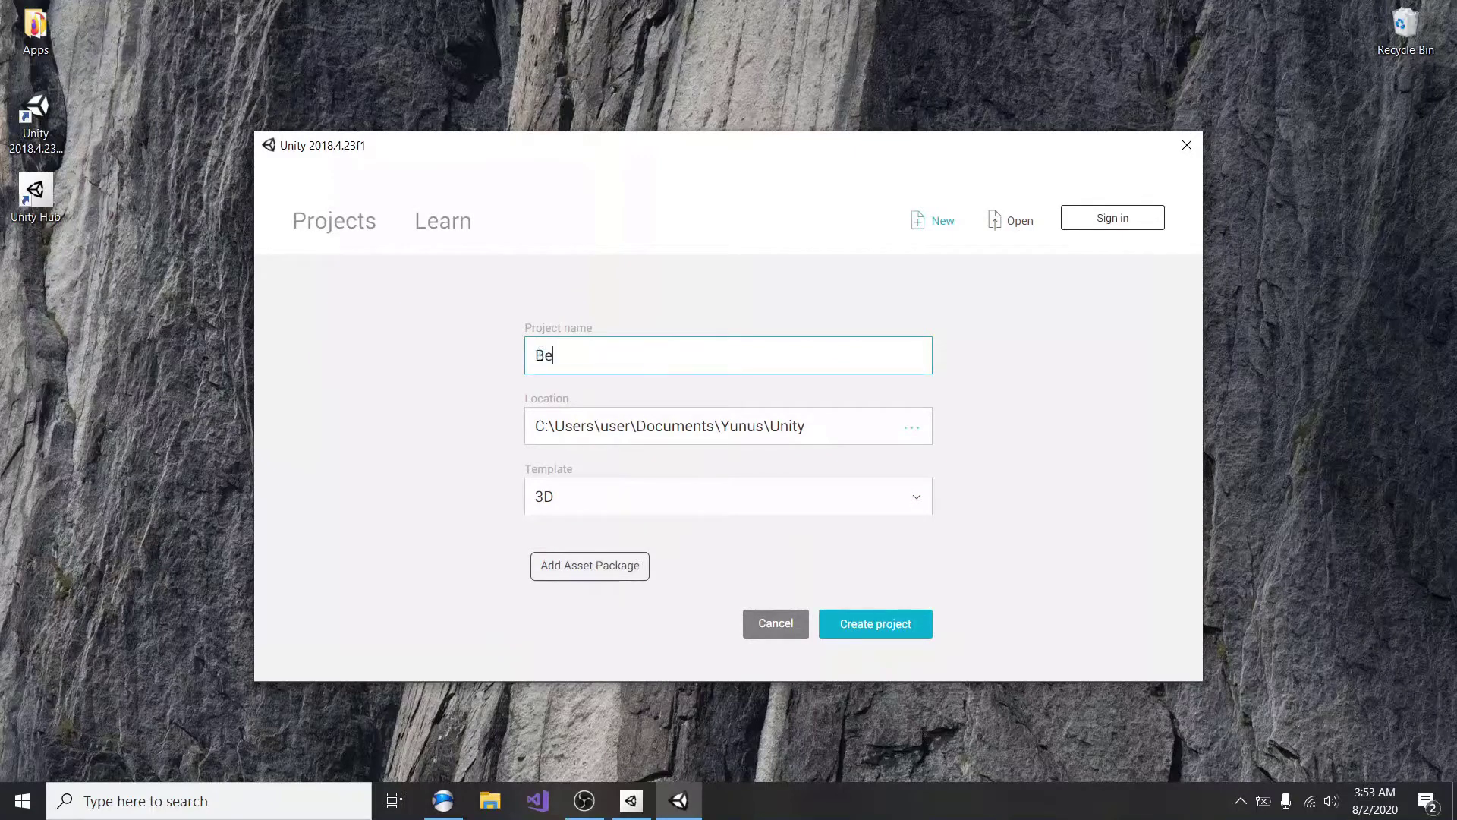
pyautogui.write('gginner')
pyautogui.press('BackSpace')
pyautogui.write('g')
pyautogui.press('BackSpace')
pyautogui.write('ner Tutorial')
# Step: Choose the 3D template and create the Begginner Tutorial project
pyautogui.click(920, 507)
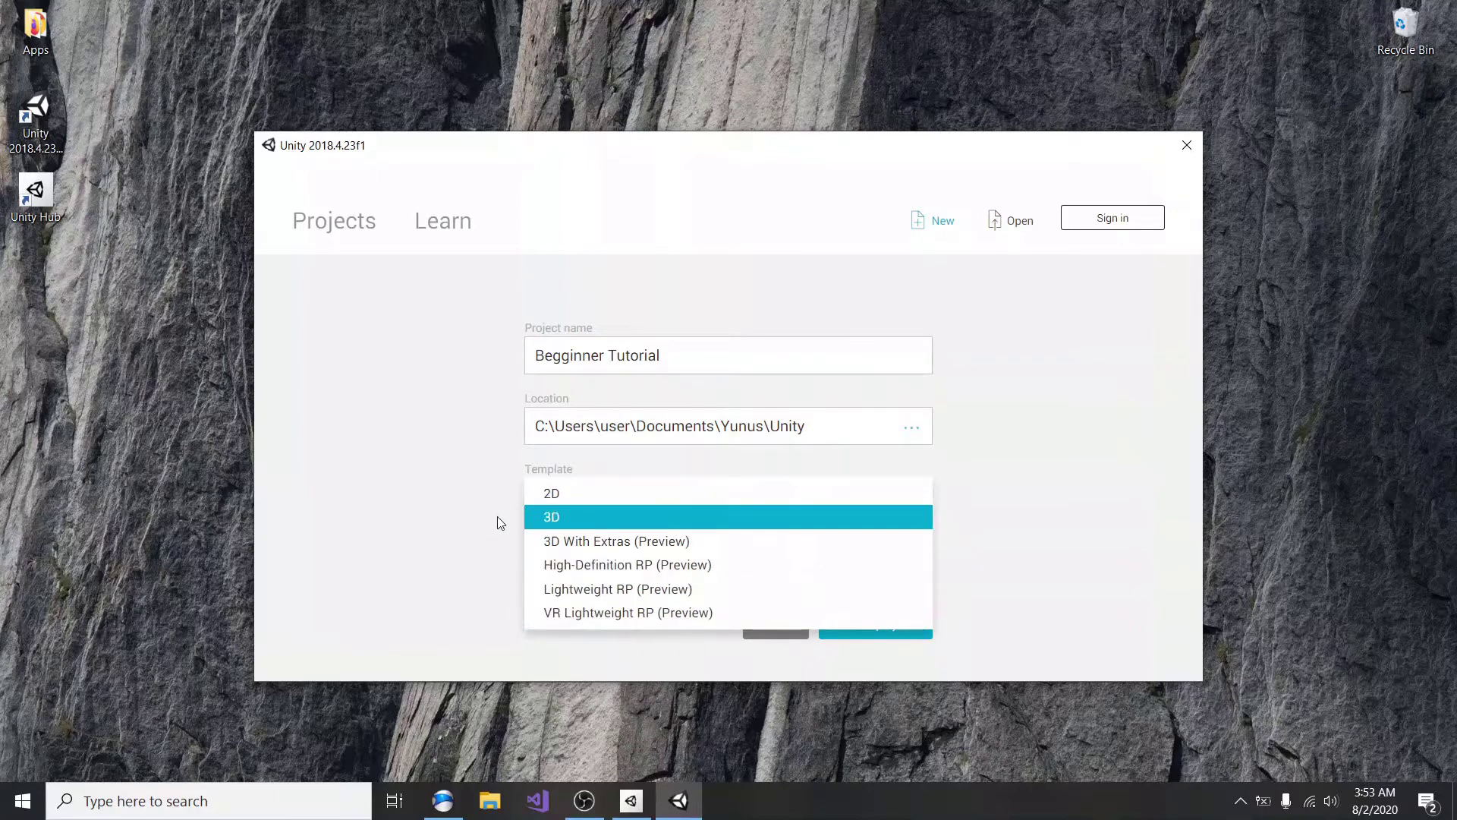
pyautogui.click(463, 520)
pyautogui.click(789, 512)
pyautogui.click(564, 517)
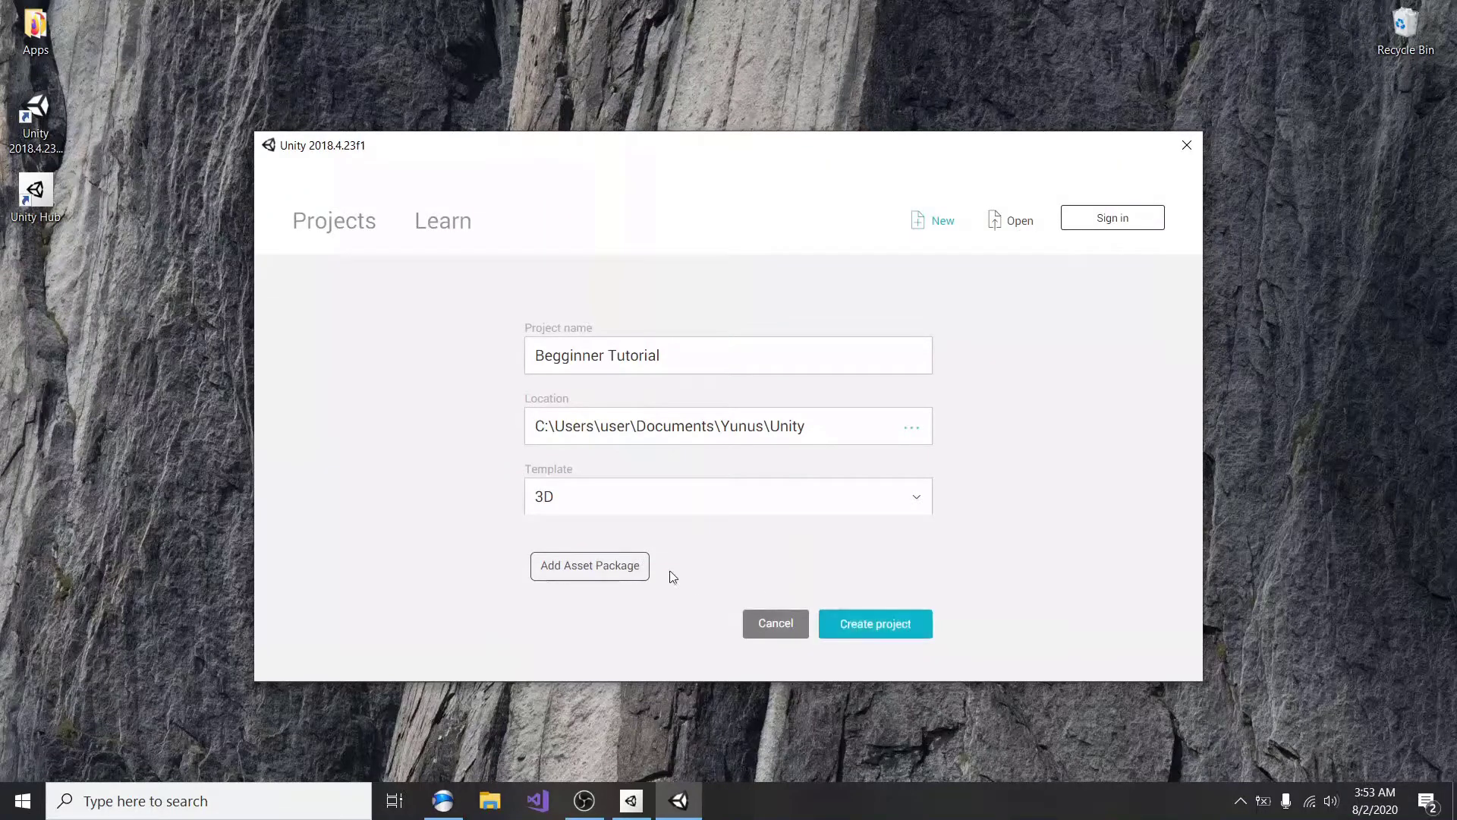
pyautogui.click(917, 629)
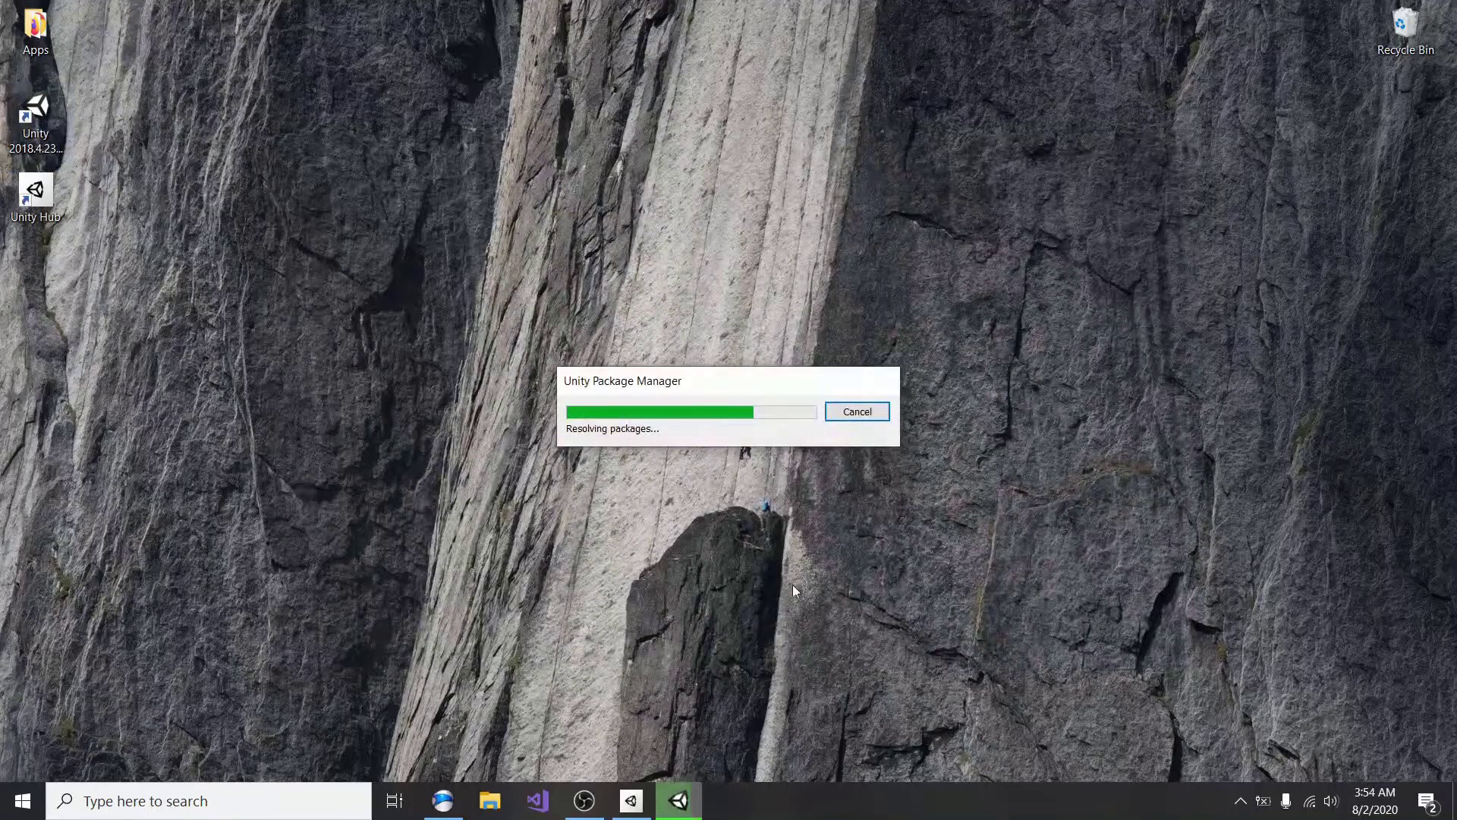
pyautogui.click(860, 418)
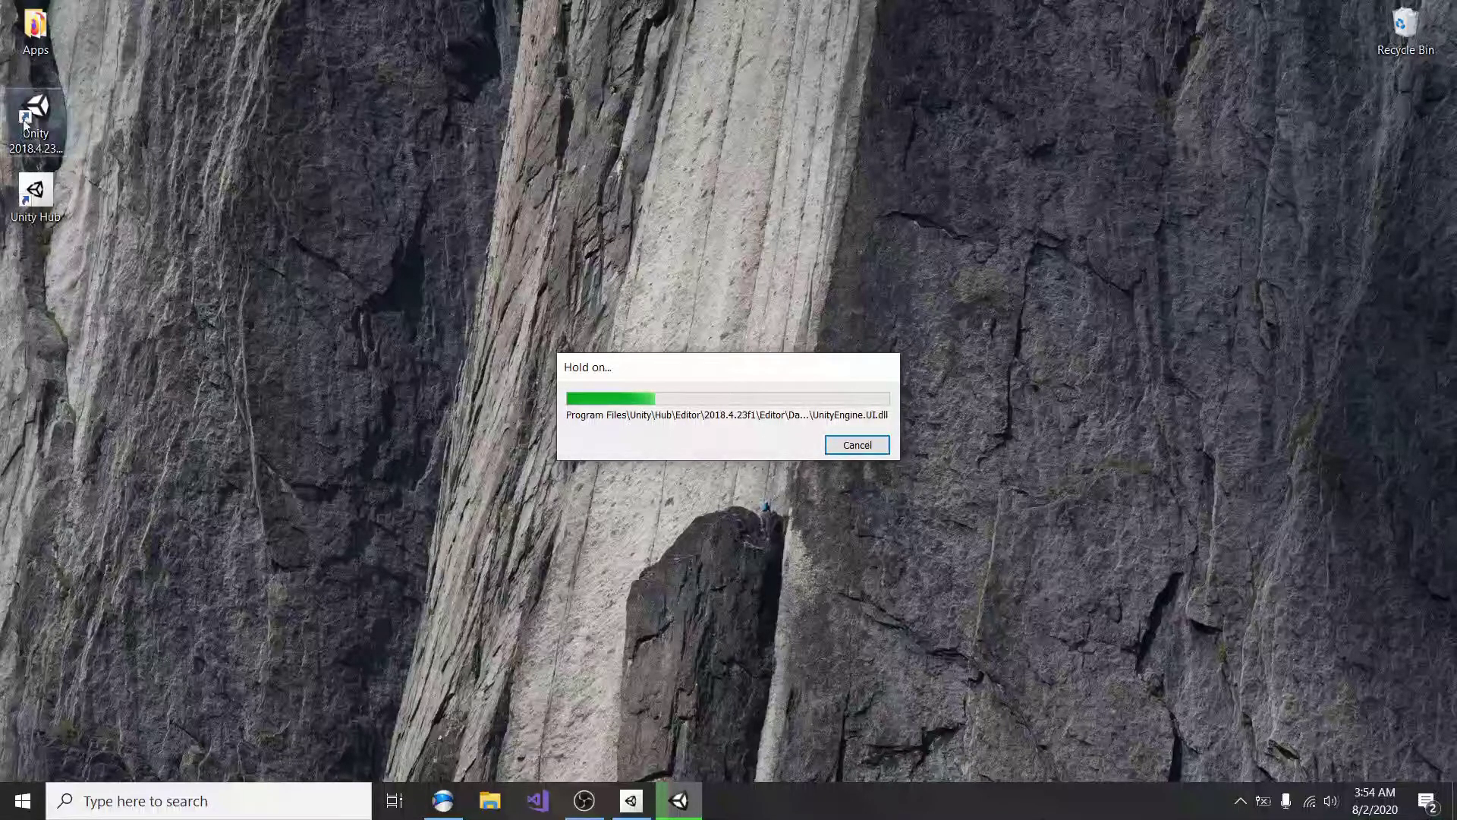
# Step: Switch to Unity Hub and review the list of existing projects while the new project imports
pyautogui.click(630, 801)
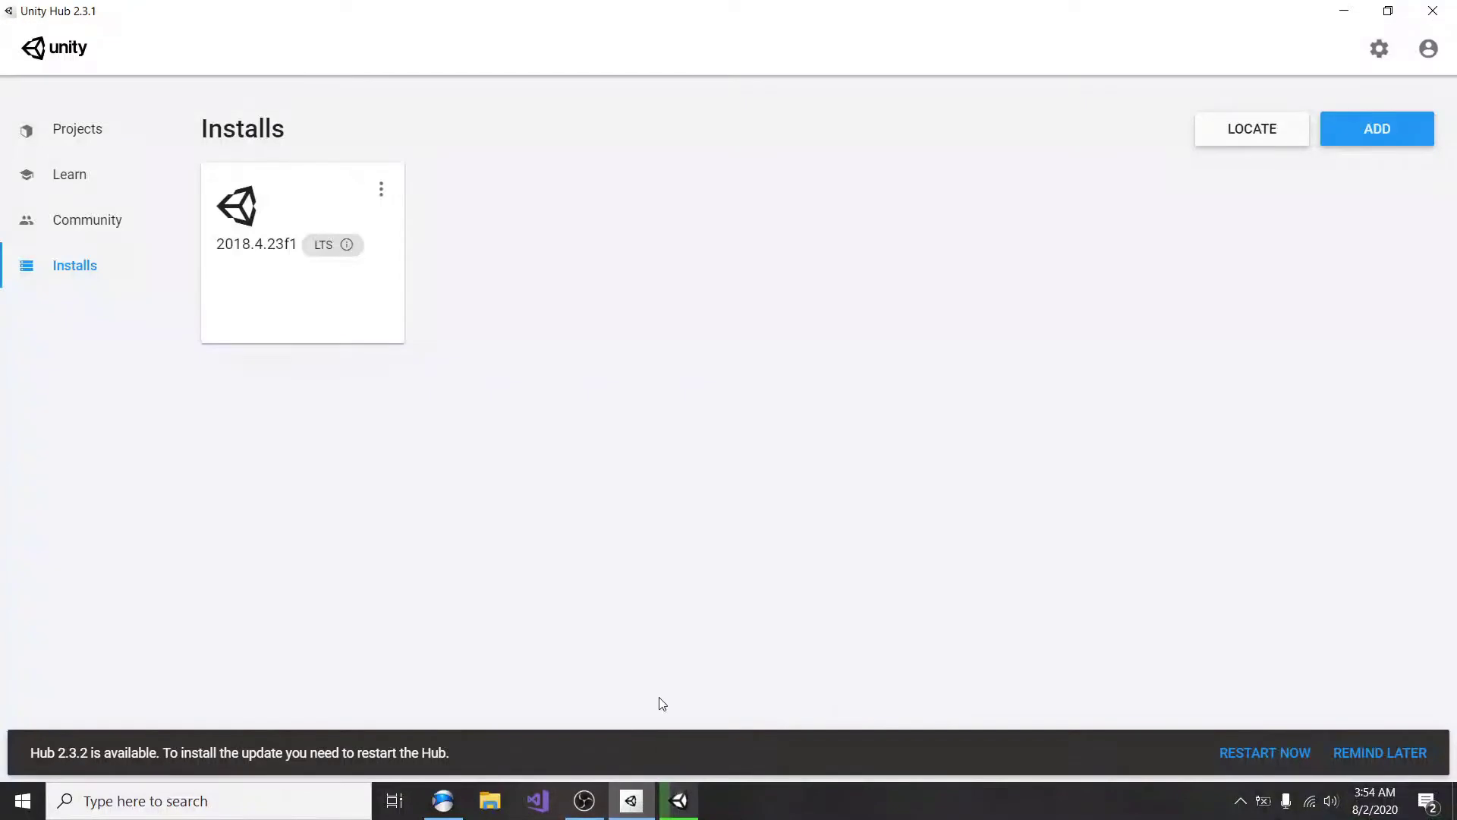
pyautogui.click(59, 141)
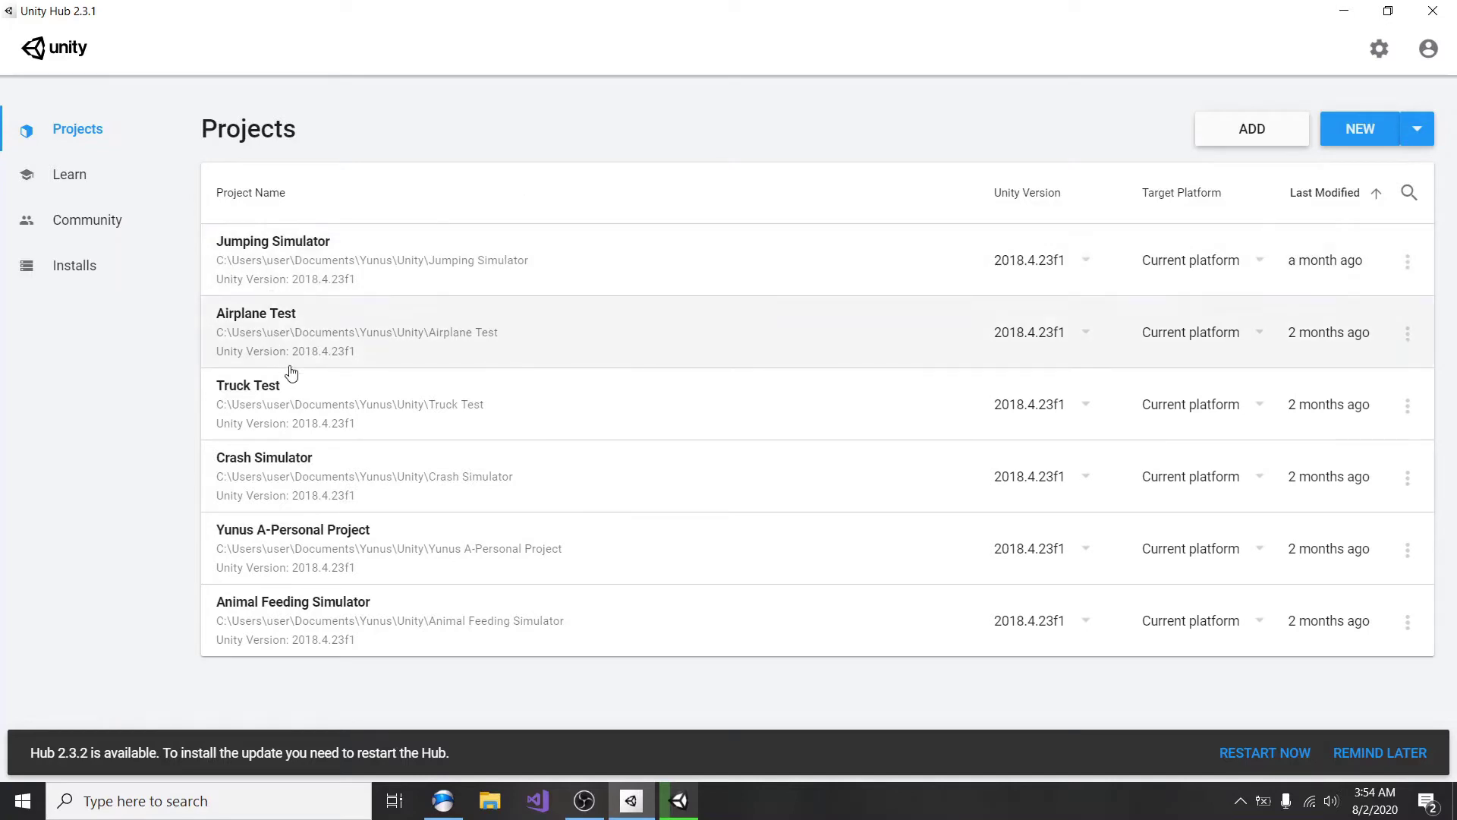
pyautogui.click(670, 806)
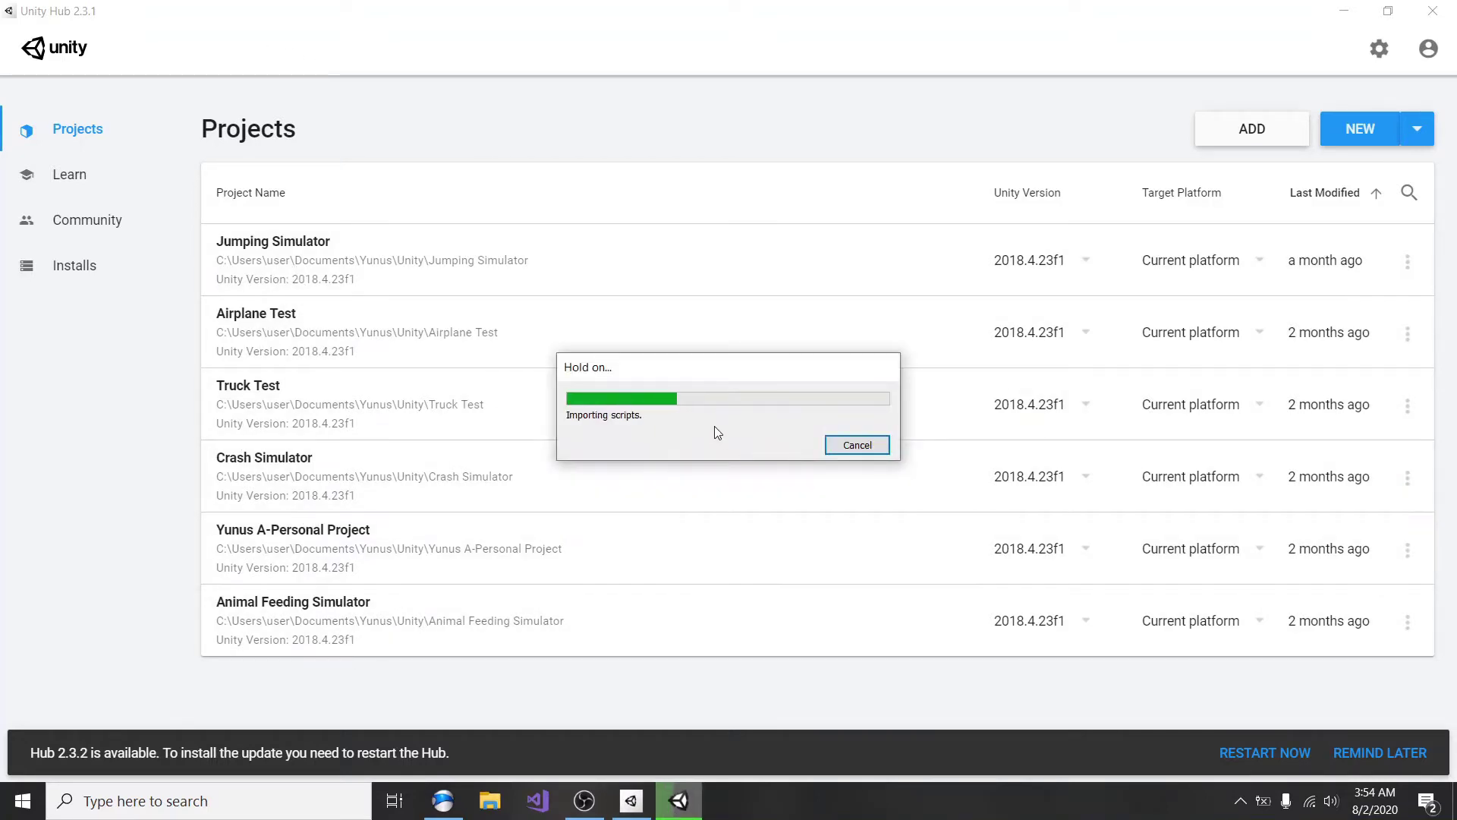
pyautogui.moveTo(663, 813)
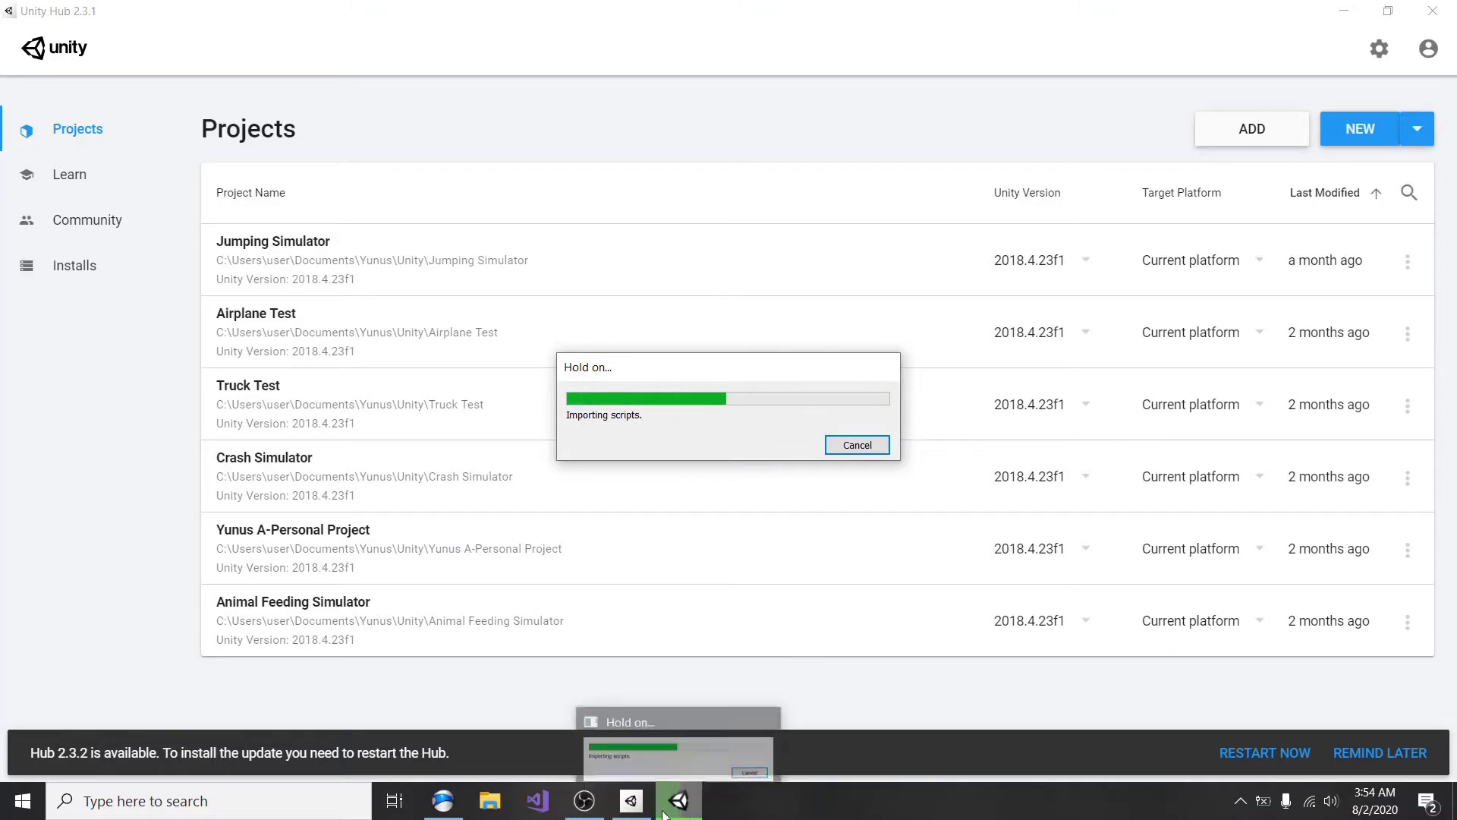
pyautogui.click(630, 809)
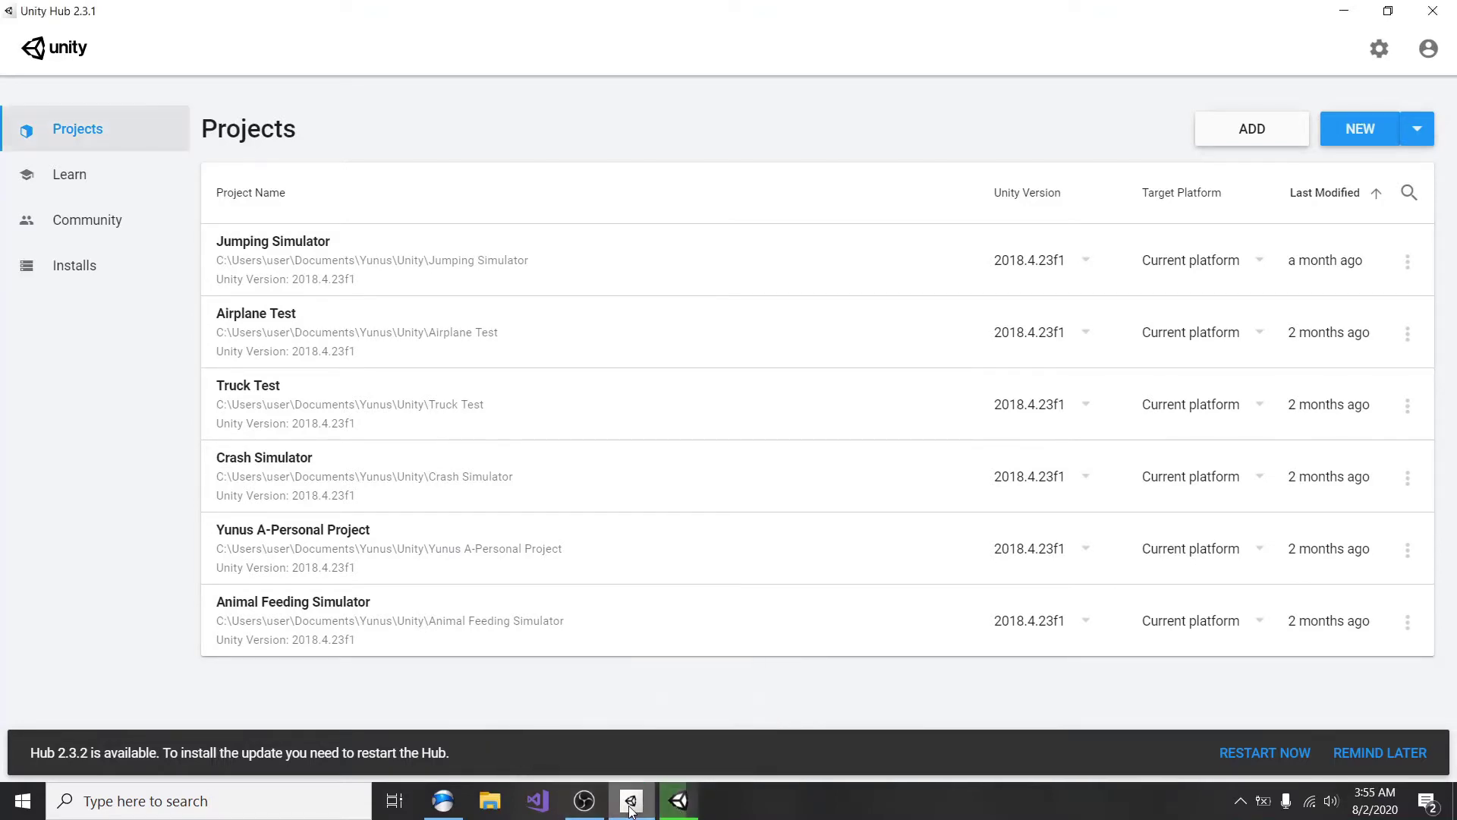
pyautogui.moveTo(678, 803)
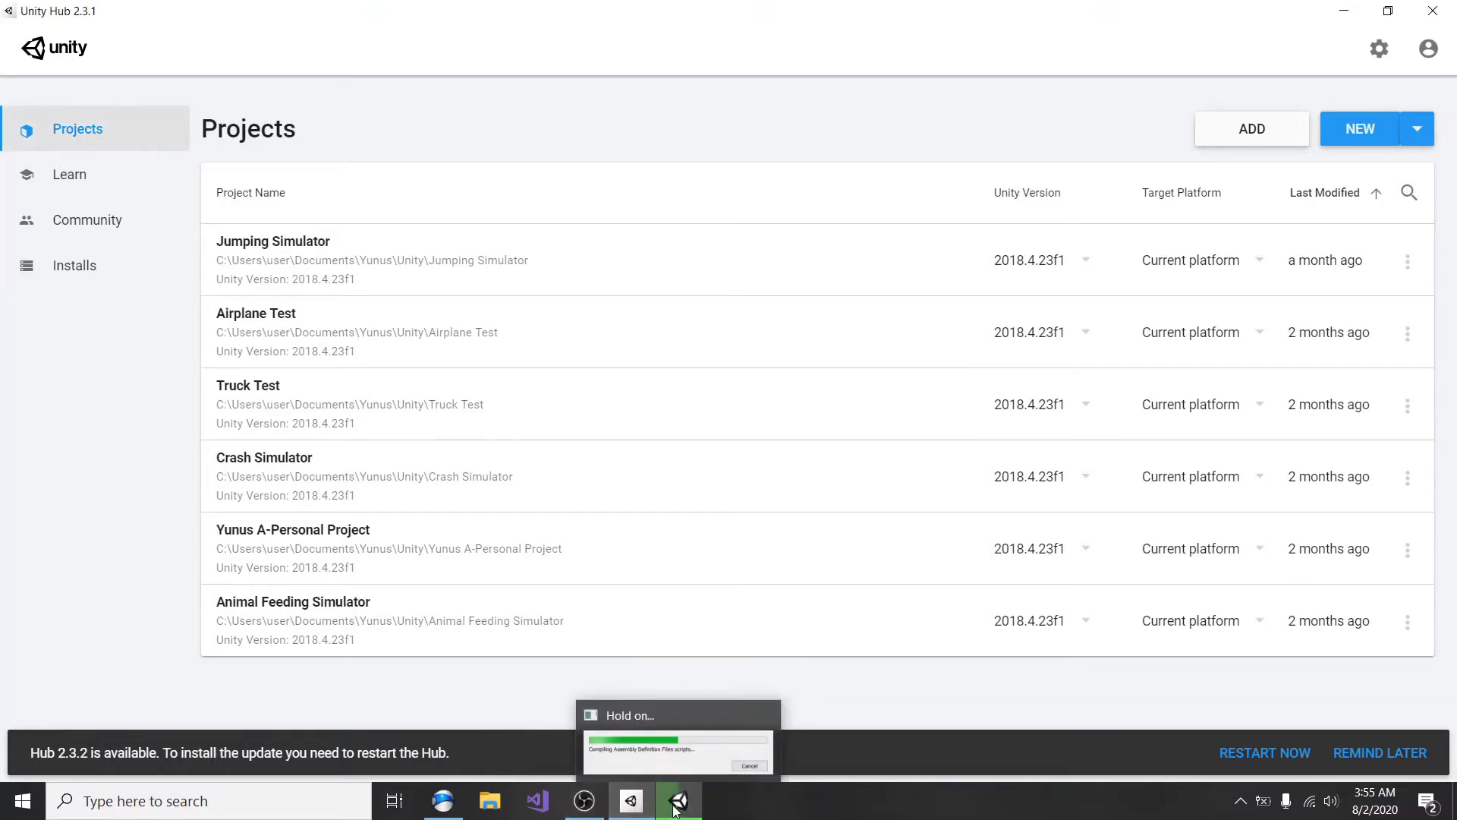
pyautogui.moveTo(696, 769)
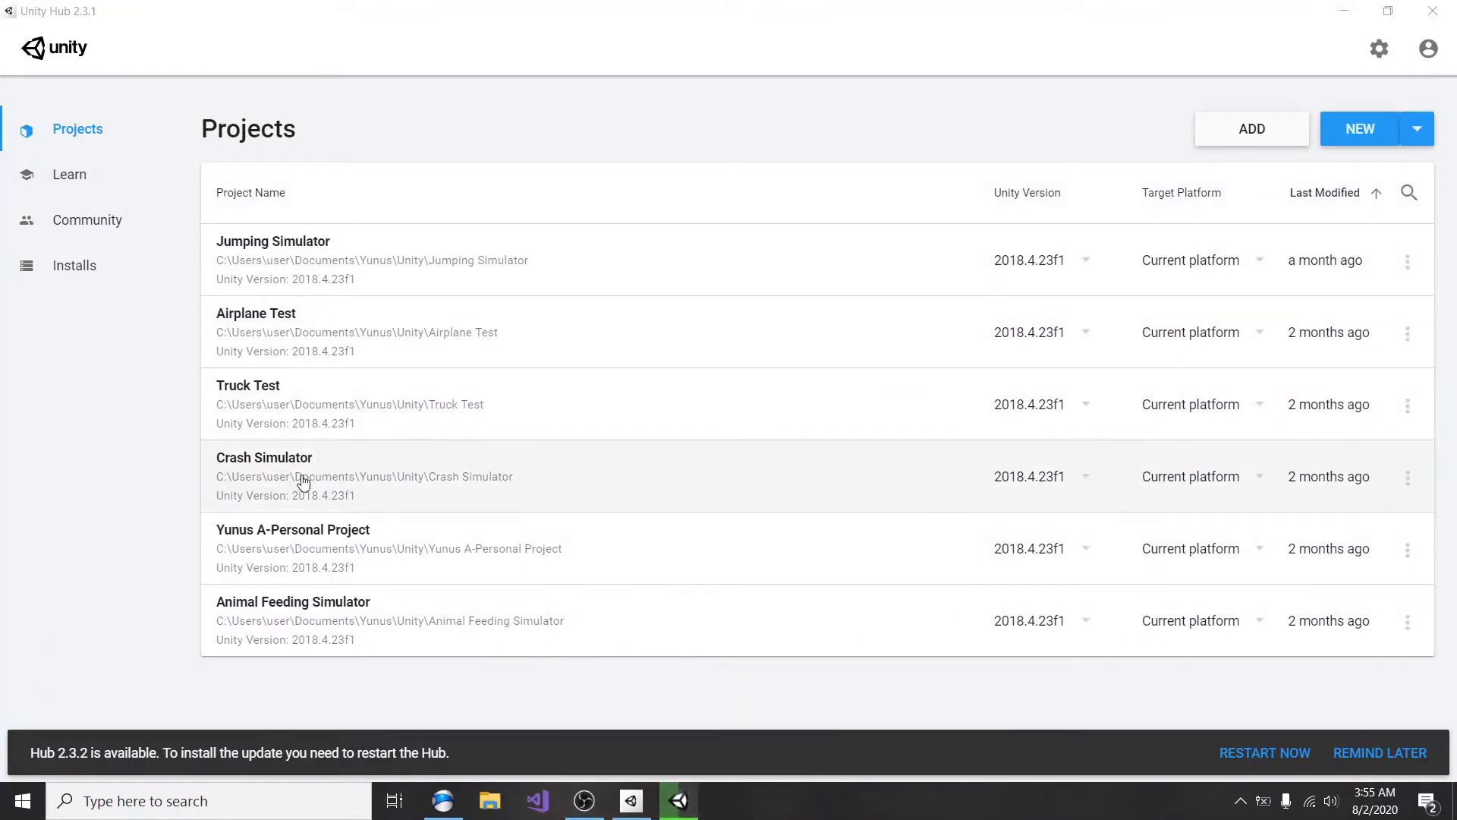
pyautogui.click(297, 544)
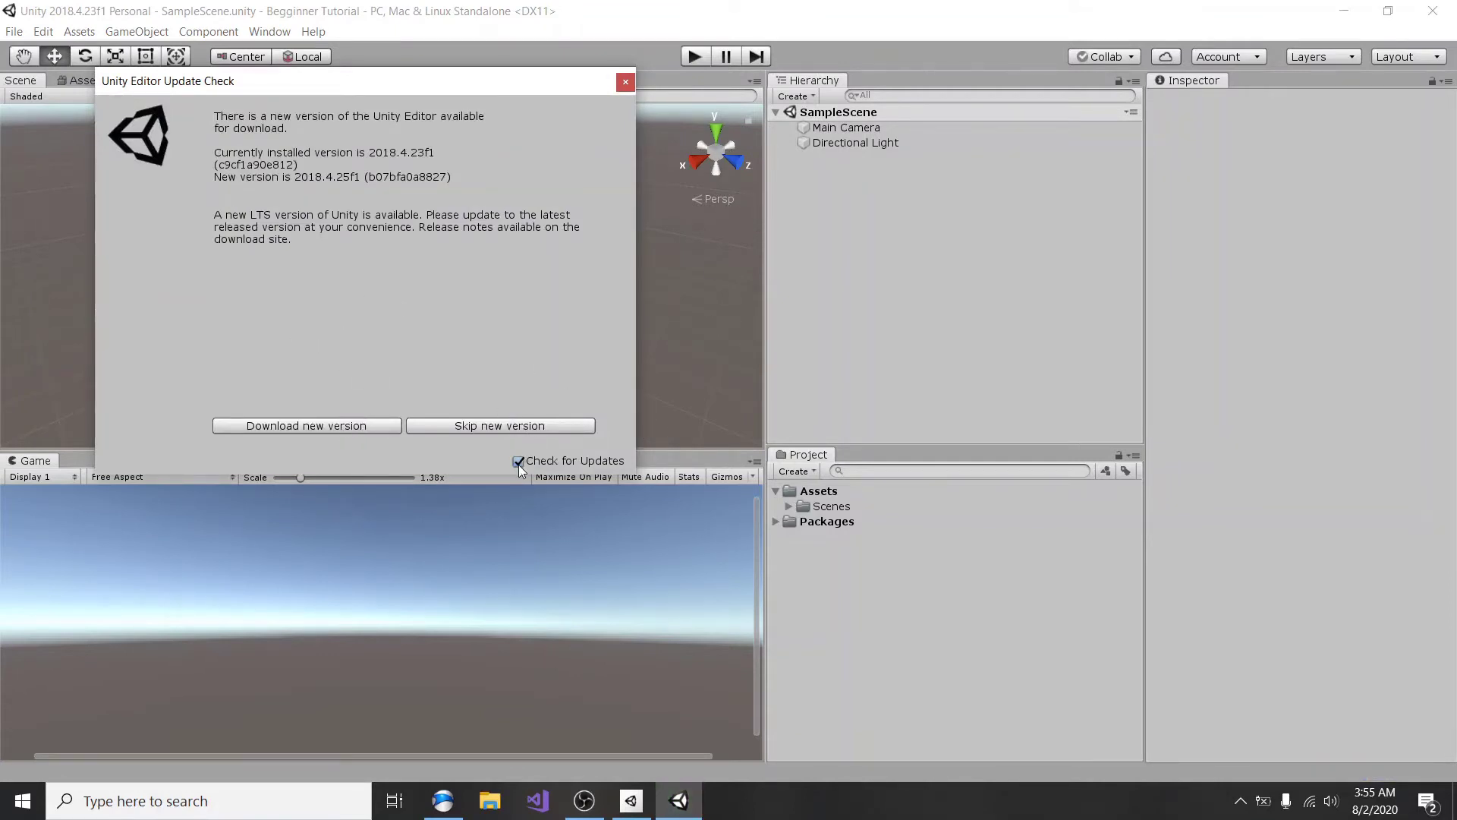
# Step: Dismiss the Unity Editor update check without downloading or skipping the new version
pyautogui.click(627, 82)
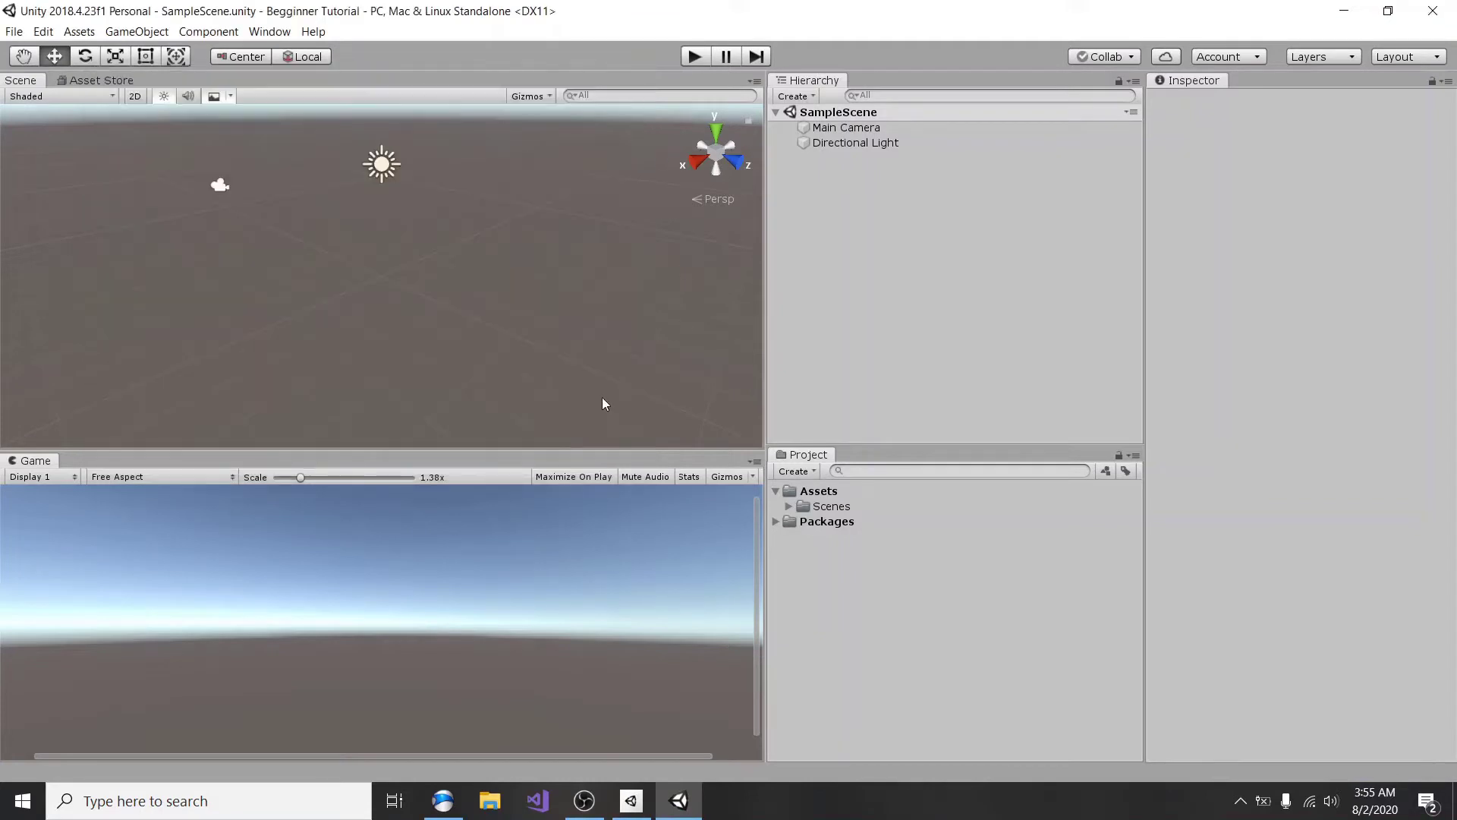
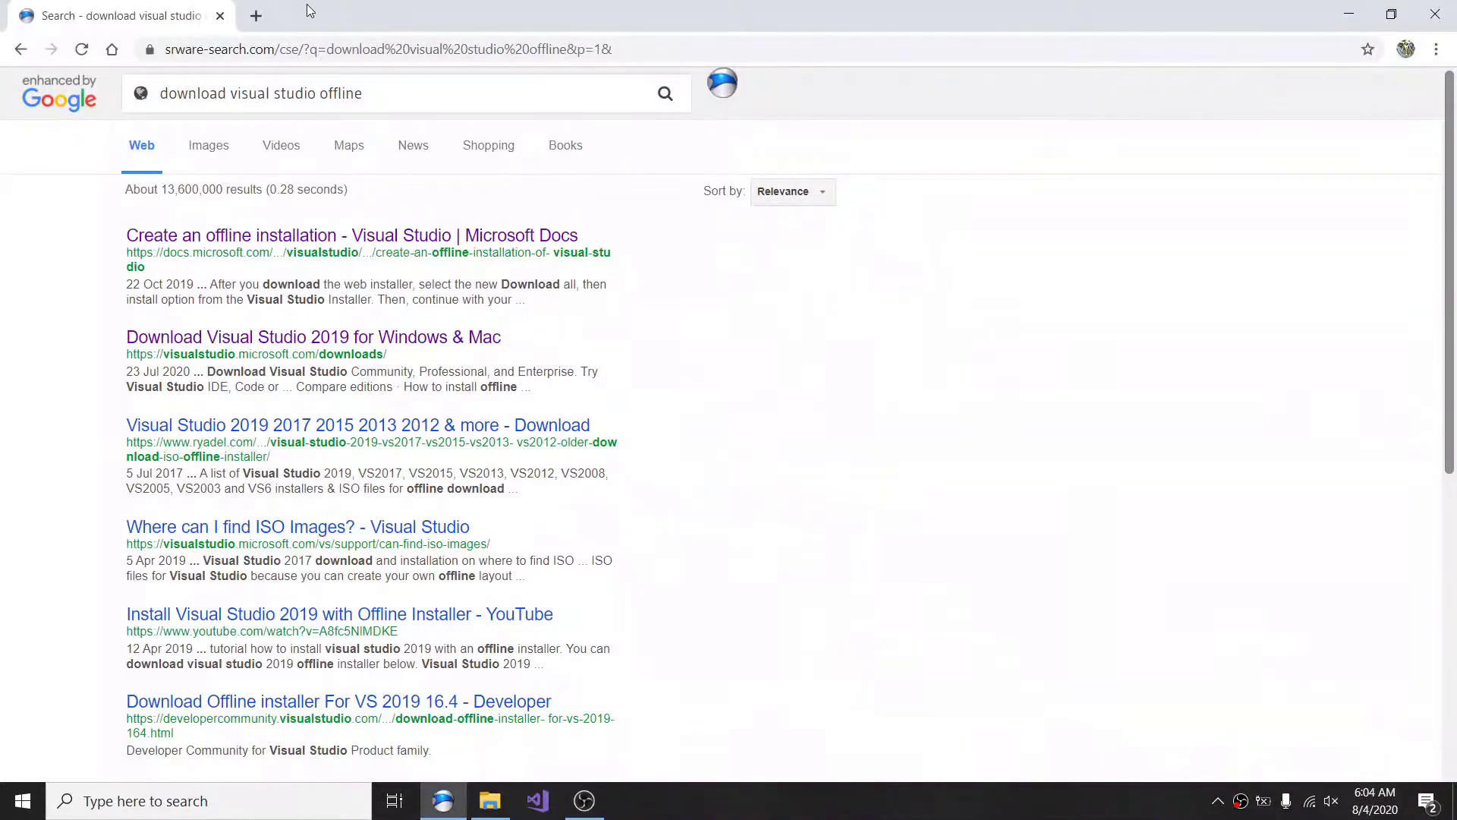
# Step: Search the web for "download visual studio offline" in a new browser tab and close the old results tab
pyautogui.tripleClick(377, 101)
pyautogui.hotkey('ctrl', 'c')
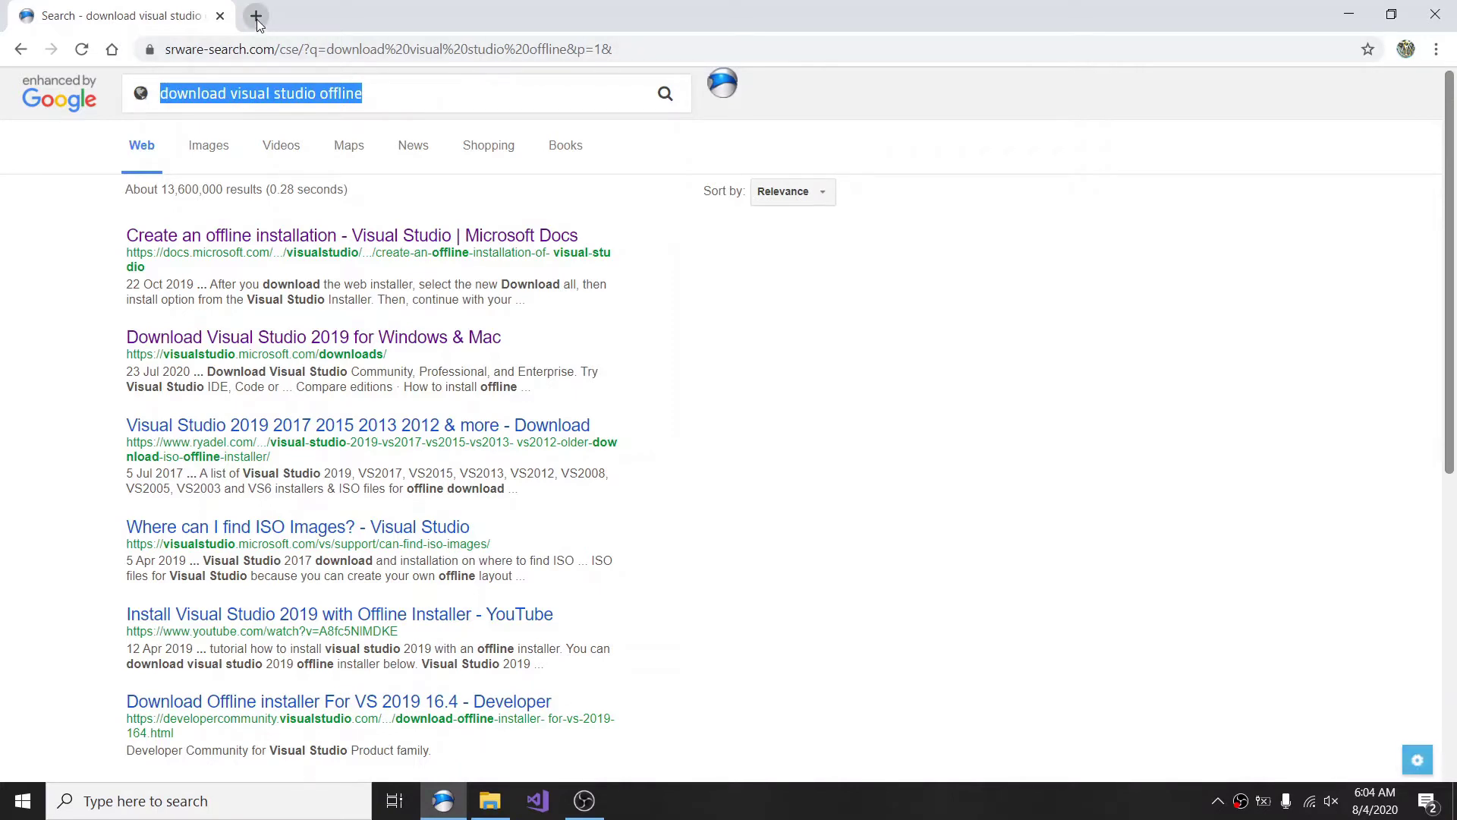
pyautogui.hotkey('ctrl', 't')
pyautogui.hotkey('ctrl', 'v')
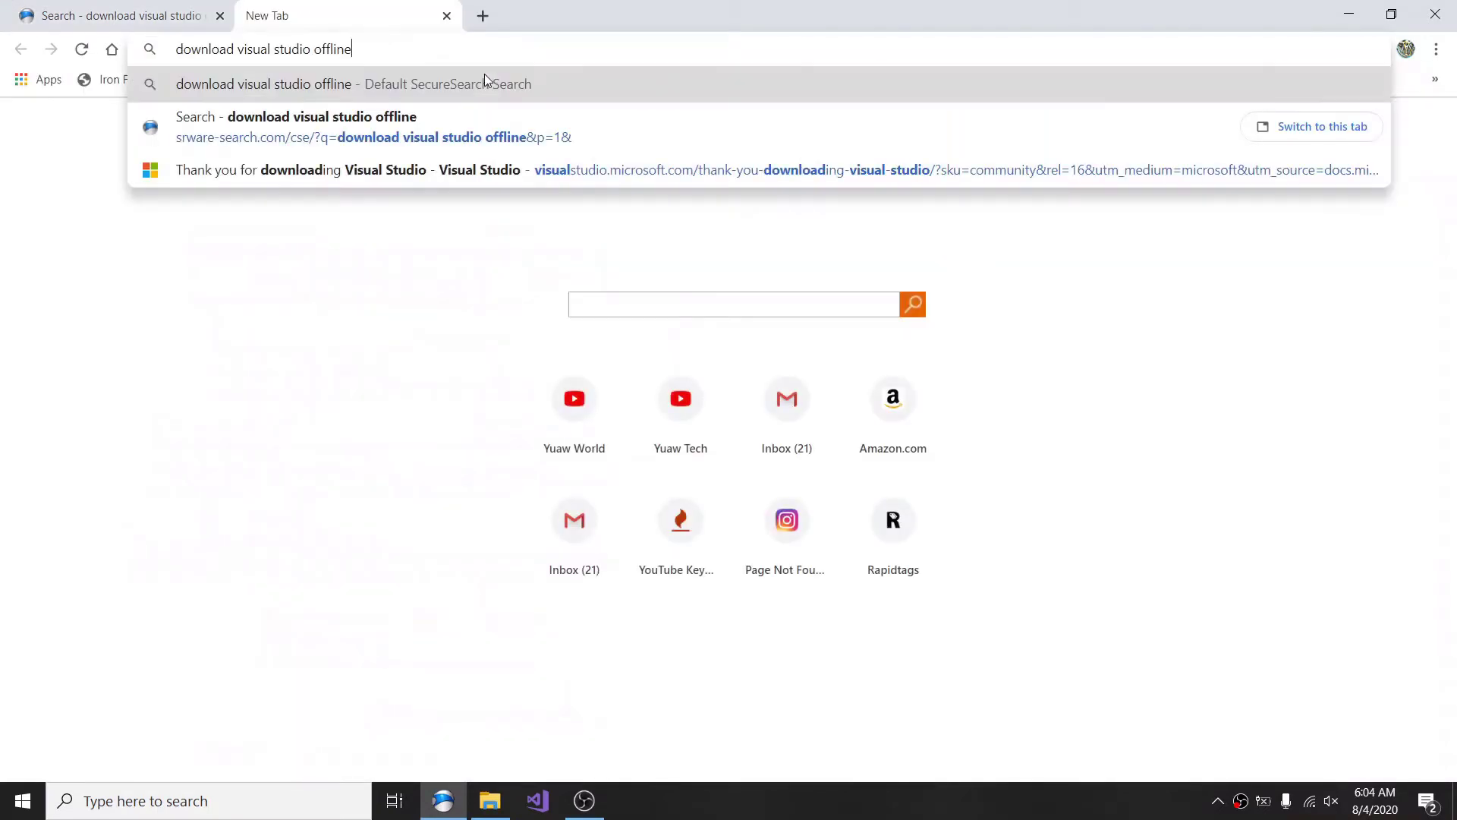
pyautogui.click(486, 82)
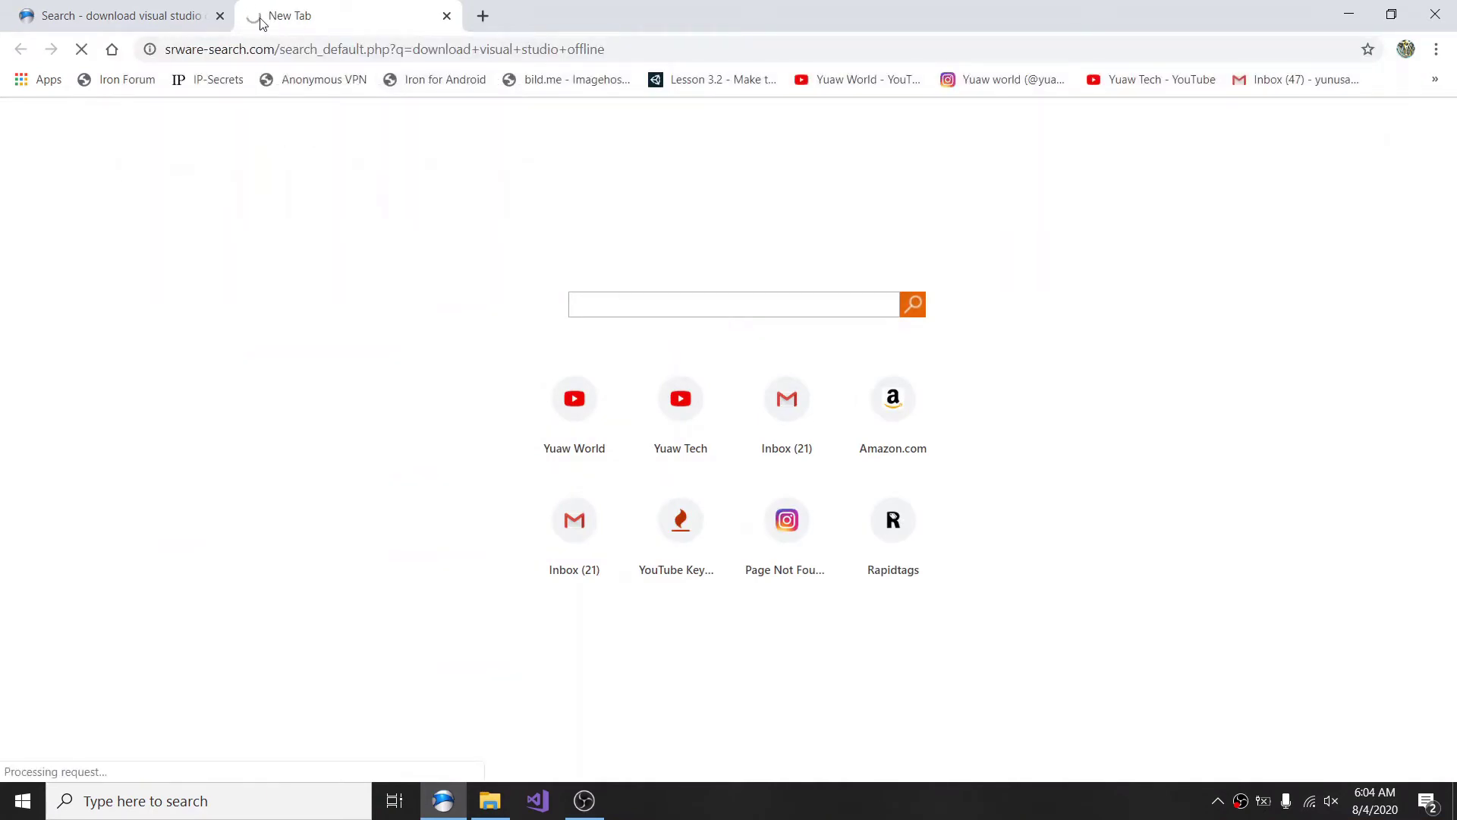
pyautogui.click(220, 16)
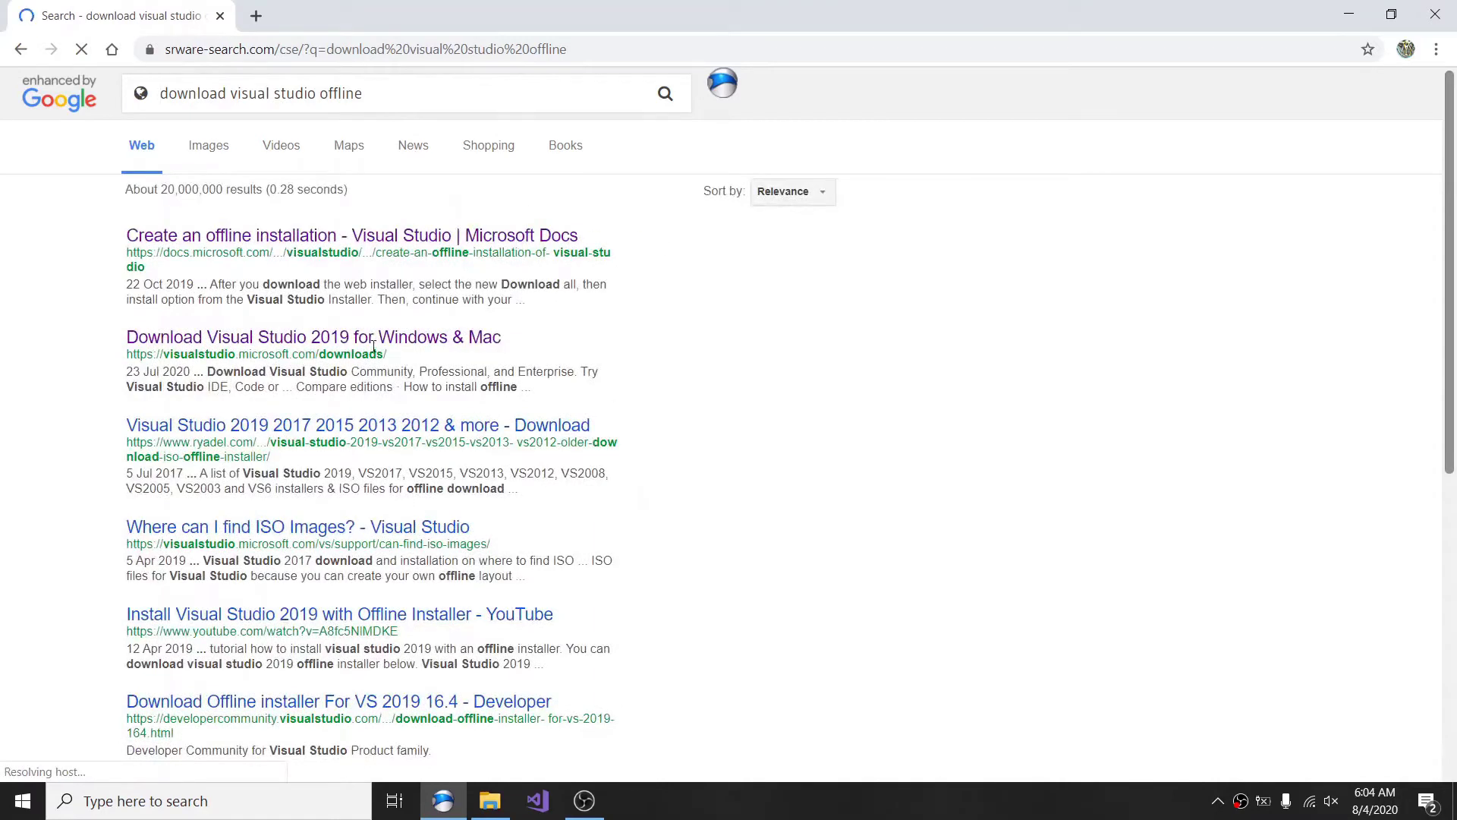
# Step: Open the "Download Visual Studio 2019 for Windows & Mac" result and look through the offered downloads
pyautogui.click(278, 337)
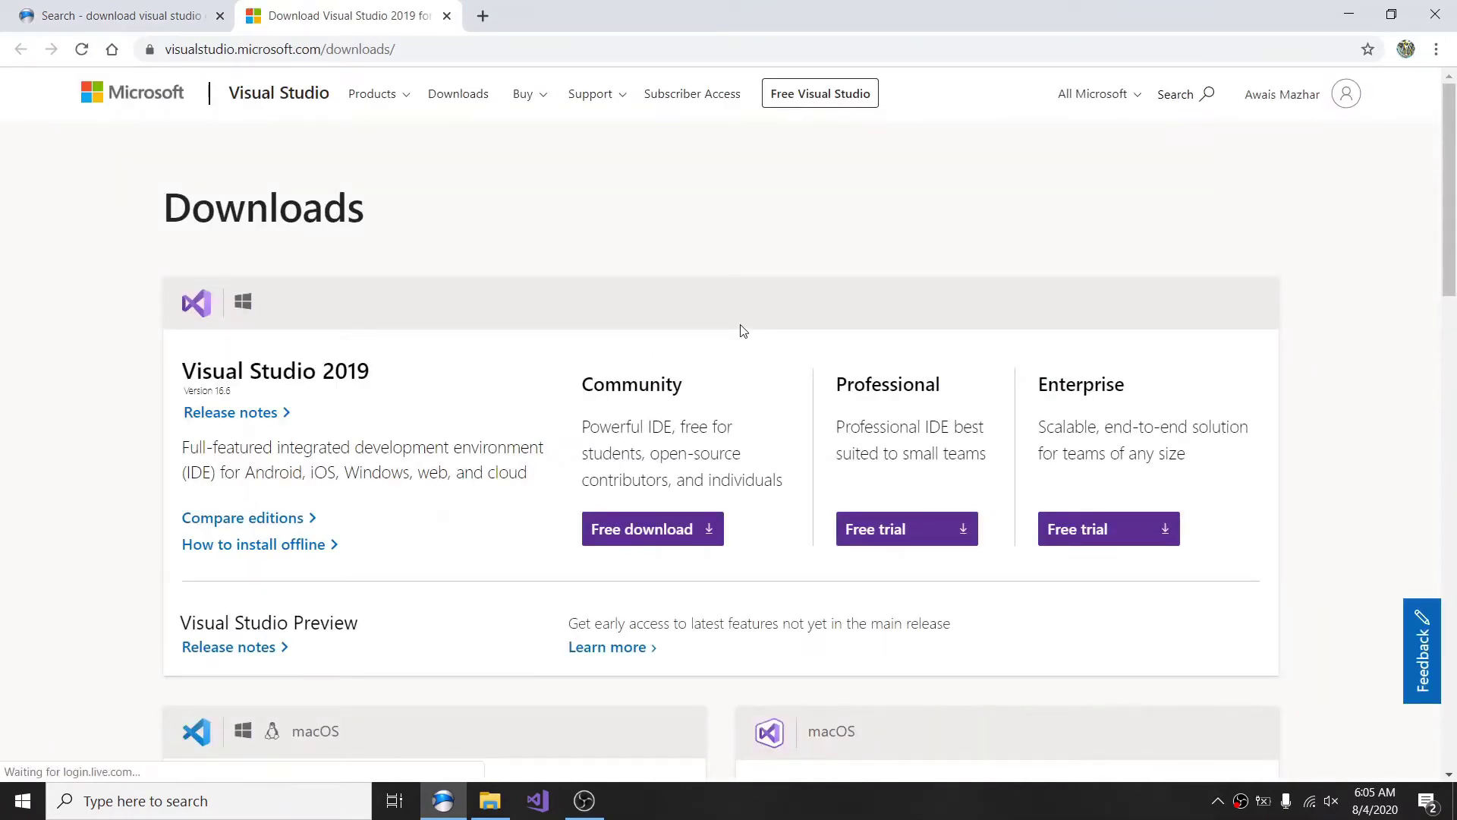
pyautogui.scroll(-1, 497, 271)
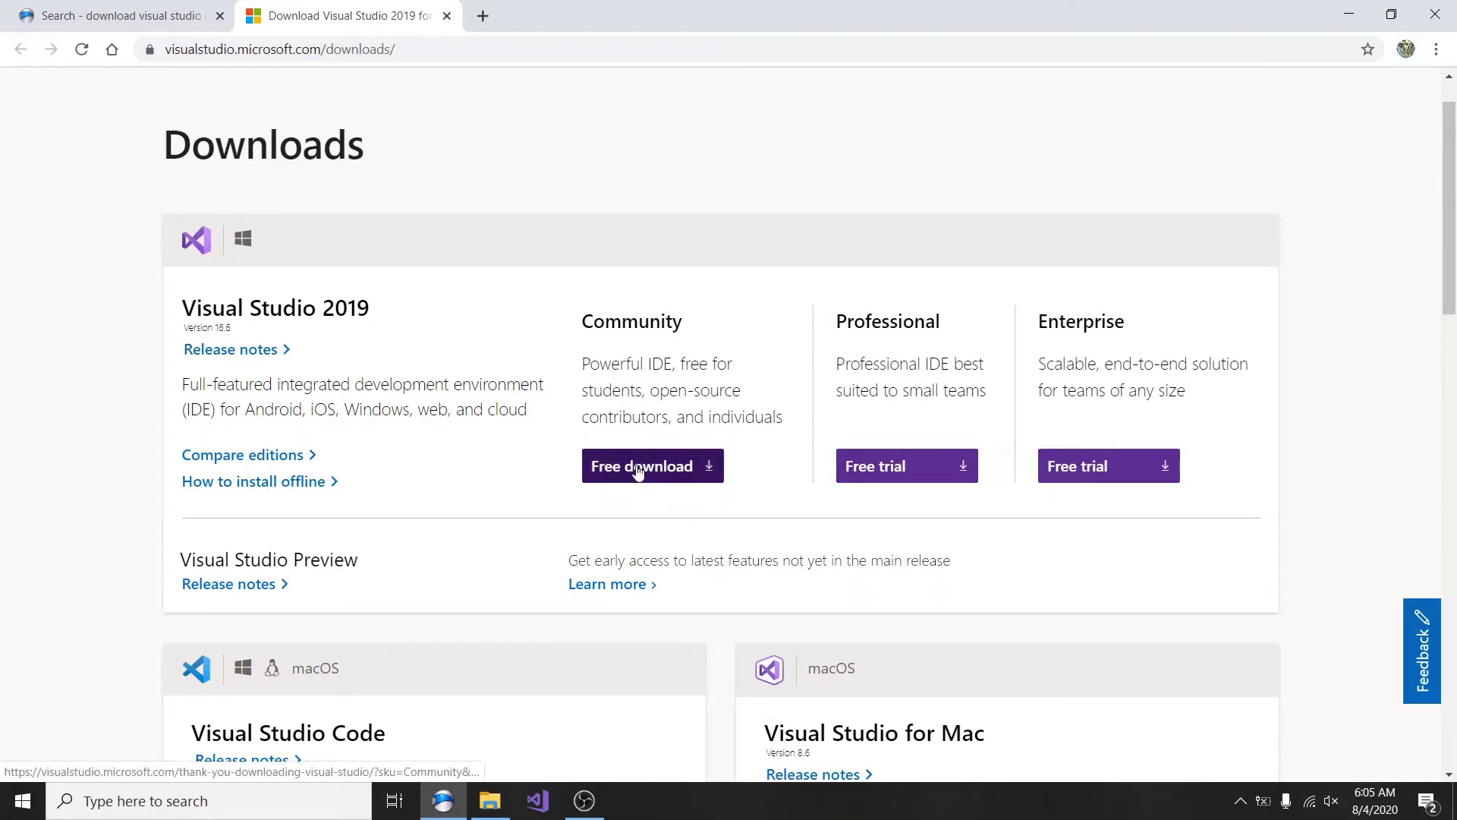
pyautogui.scroll(-7, 638, 469)
pyautogui.scroll(11, 638, 472)
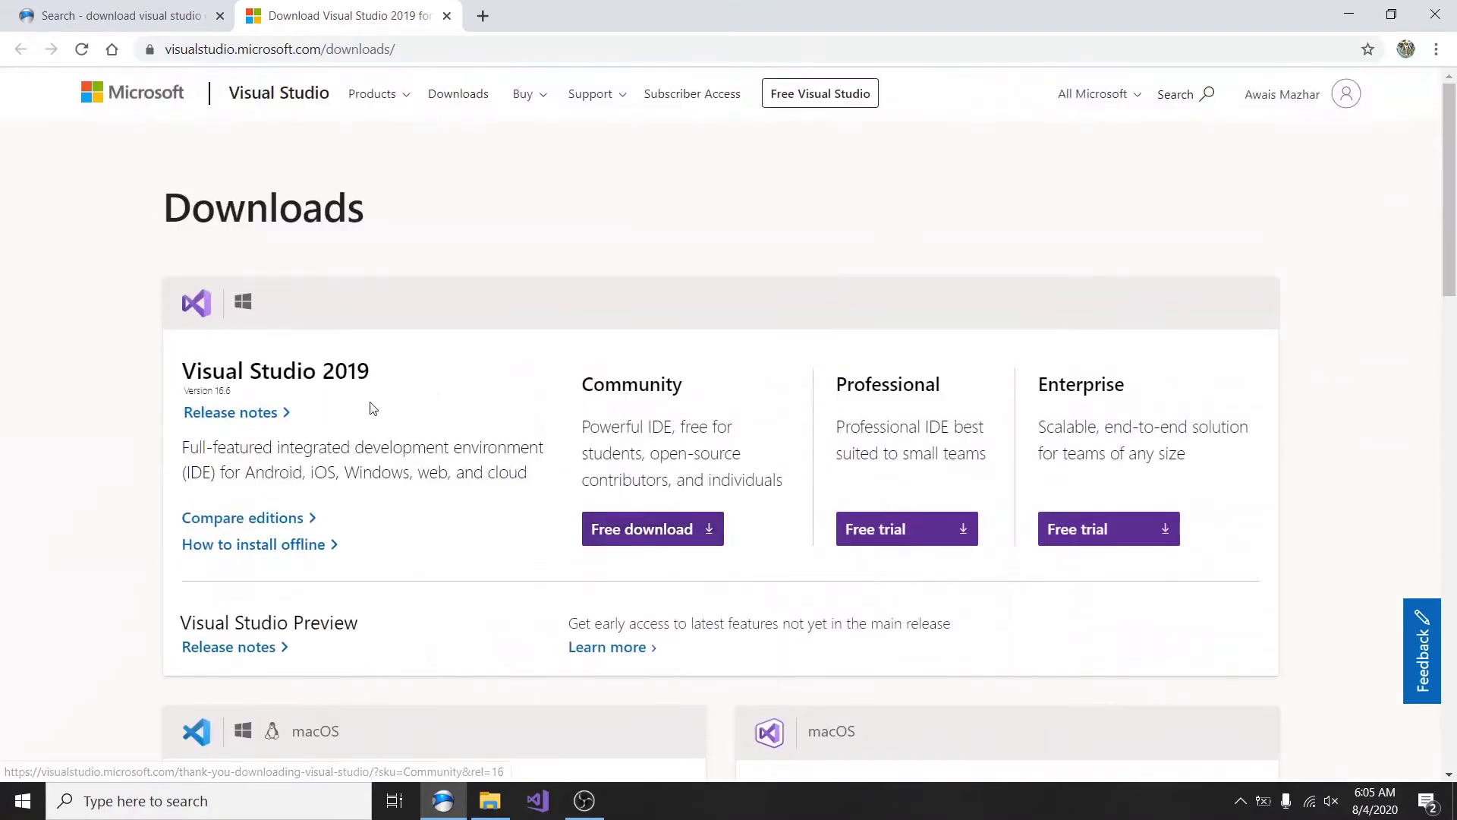
# Step: View the Visual Studio 2019 product page, highlight its main heading, and return to the Downloads page
pyautogui.click(363, 370)
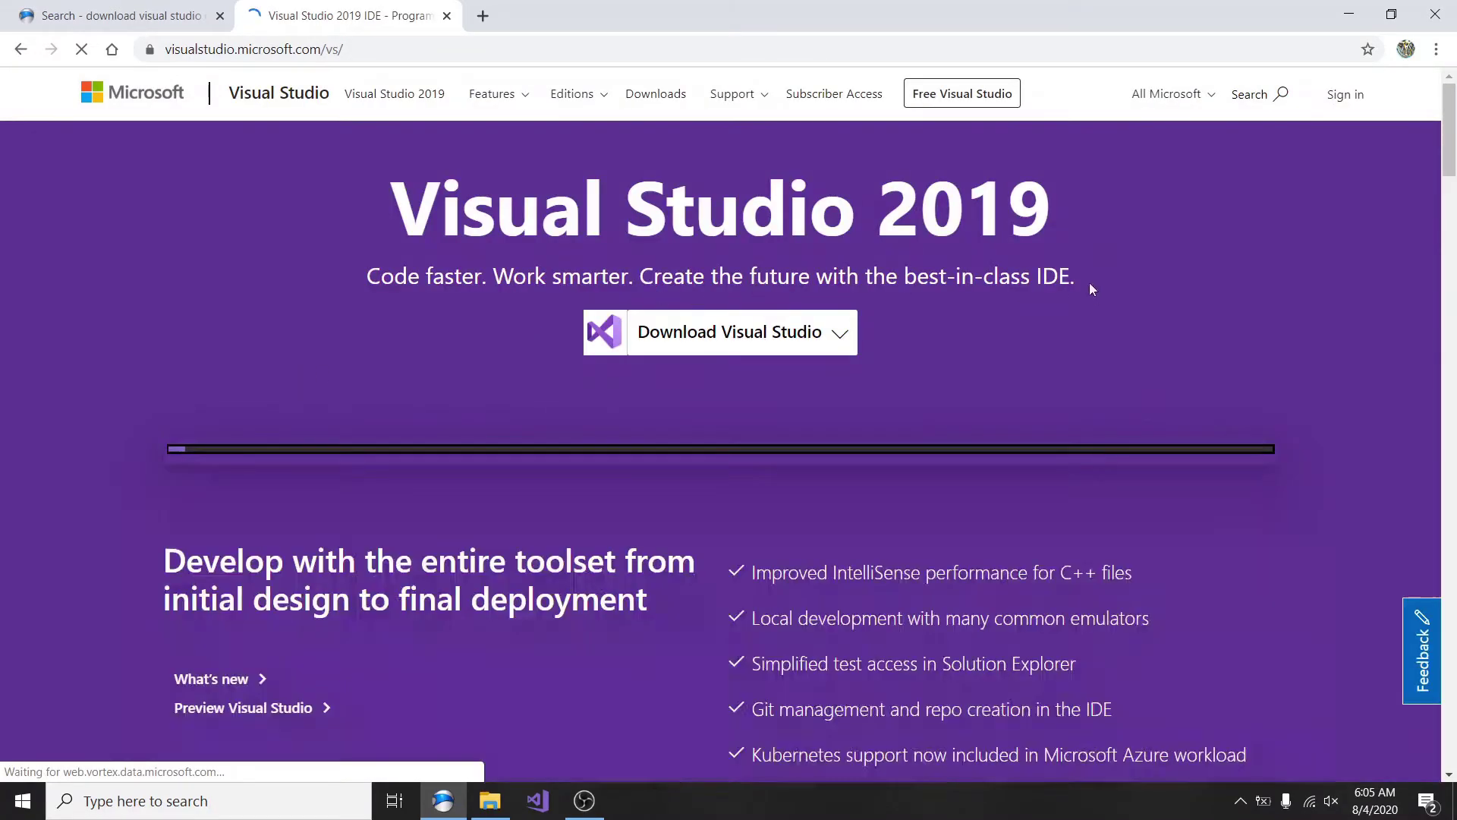
pyautogui.moveTo(1187, 222); pyautogui.dragTo(386, 214)
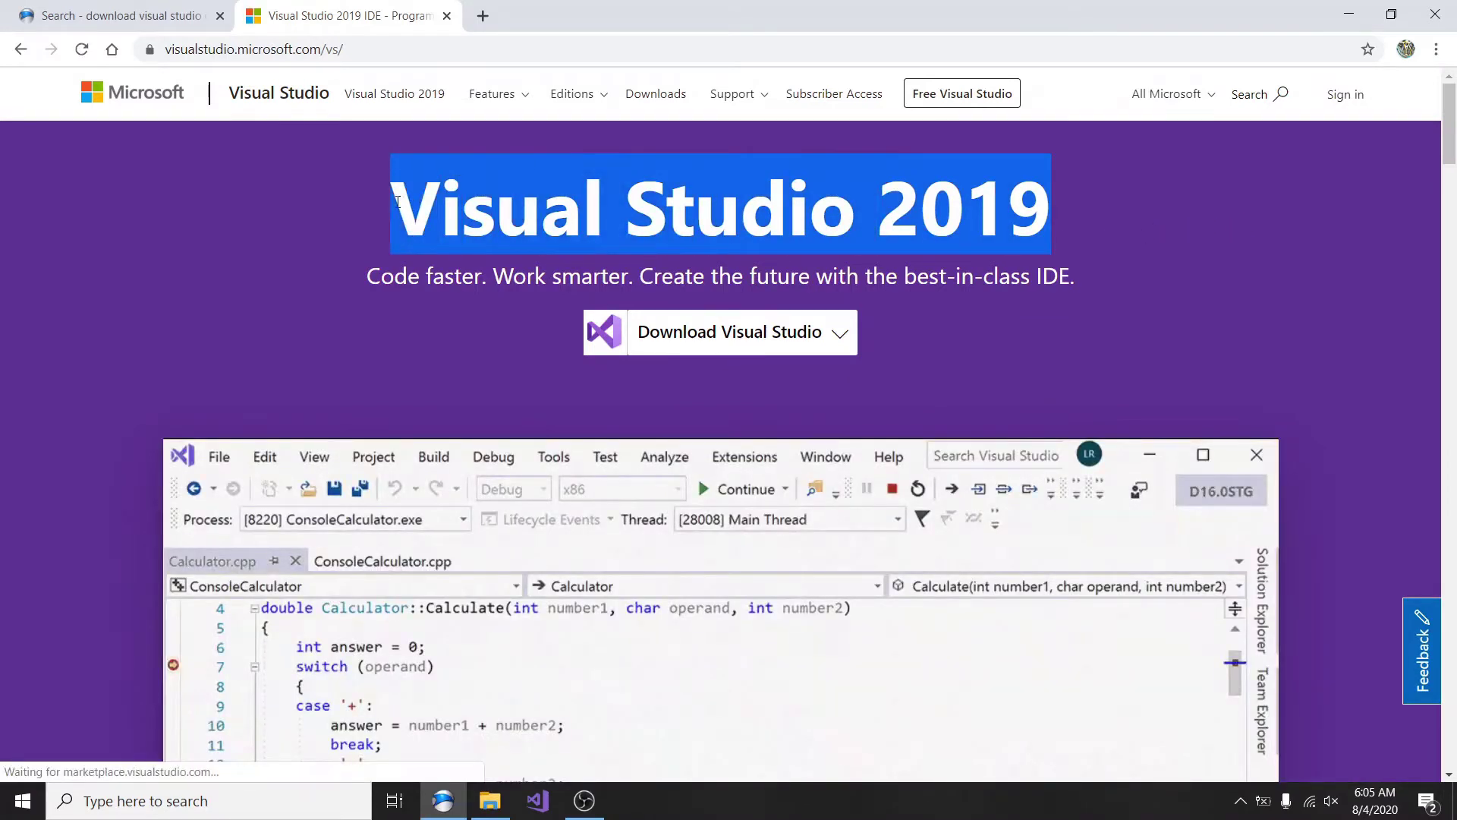
pyautogui.click(235, 202)
pyautogui.click(20, 49)
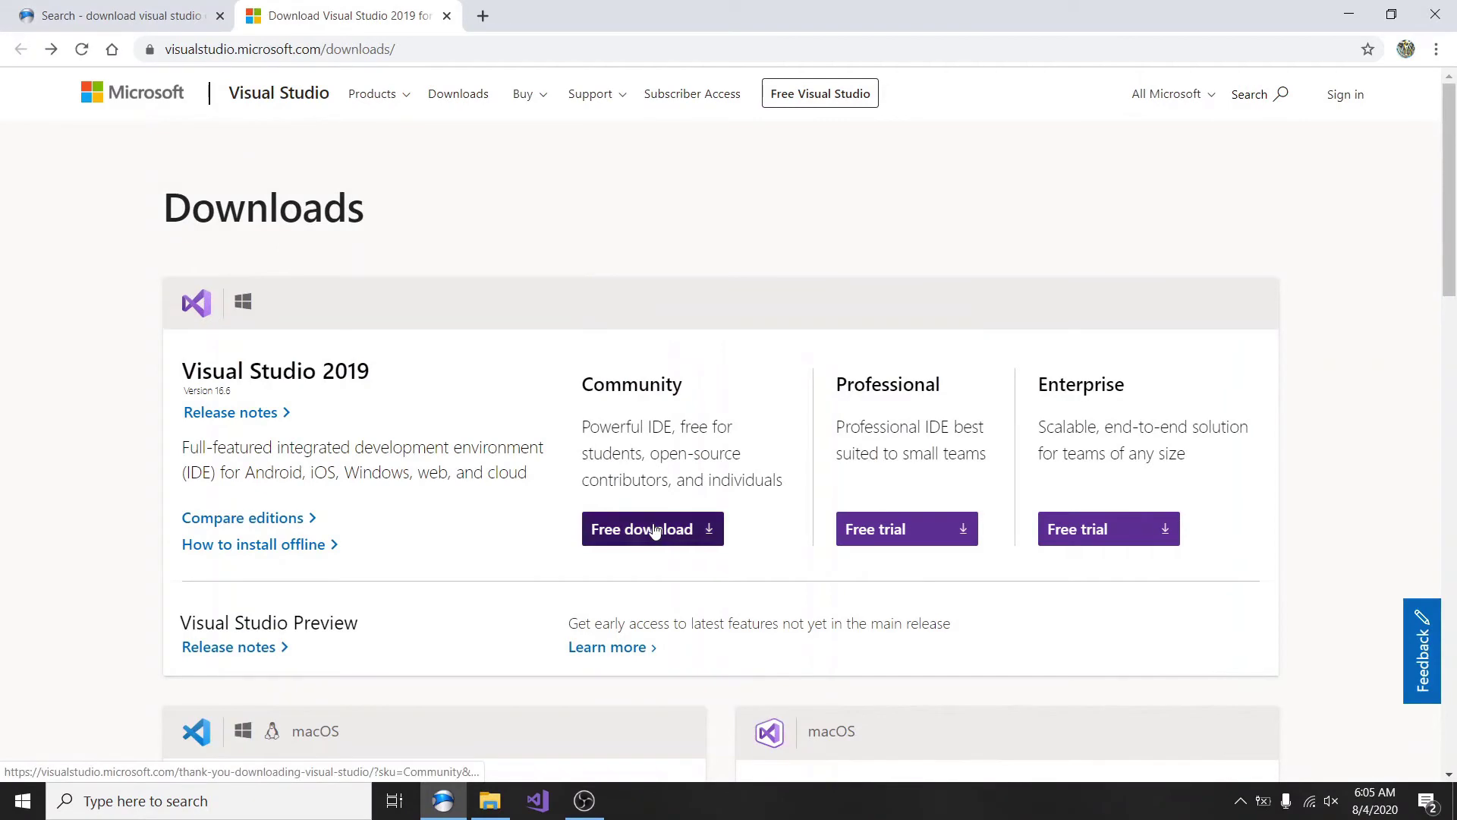
# Step: Download the free Visual Studio 2019 Community installer, close the sign-up form, and keep the flagged vs_community file
pyautogui.click(653, 529)
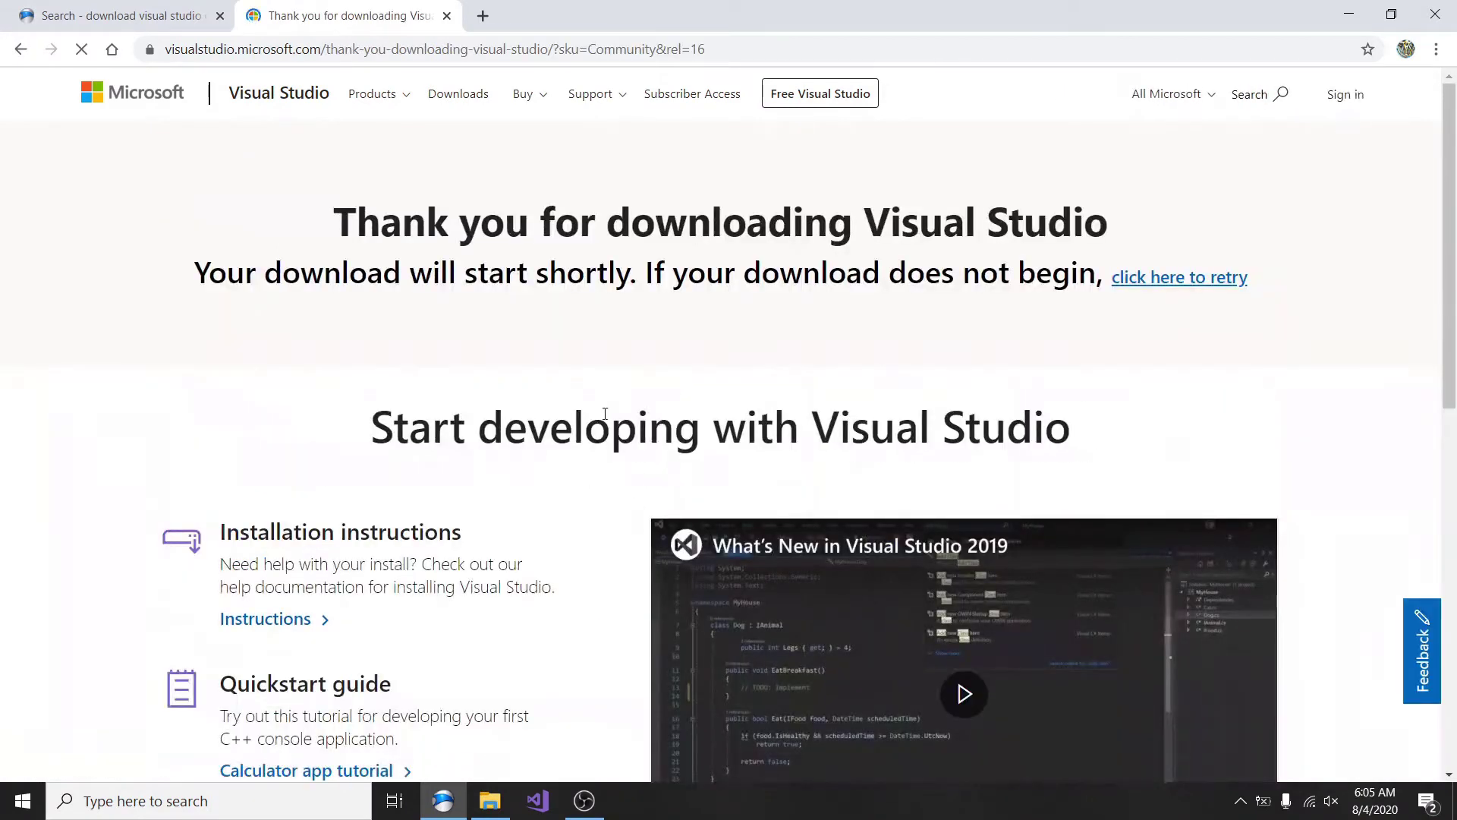
pyautogui.scroll(-4, 688, 374)
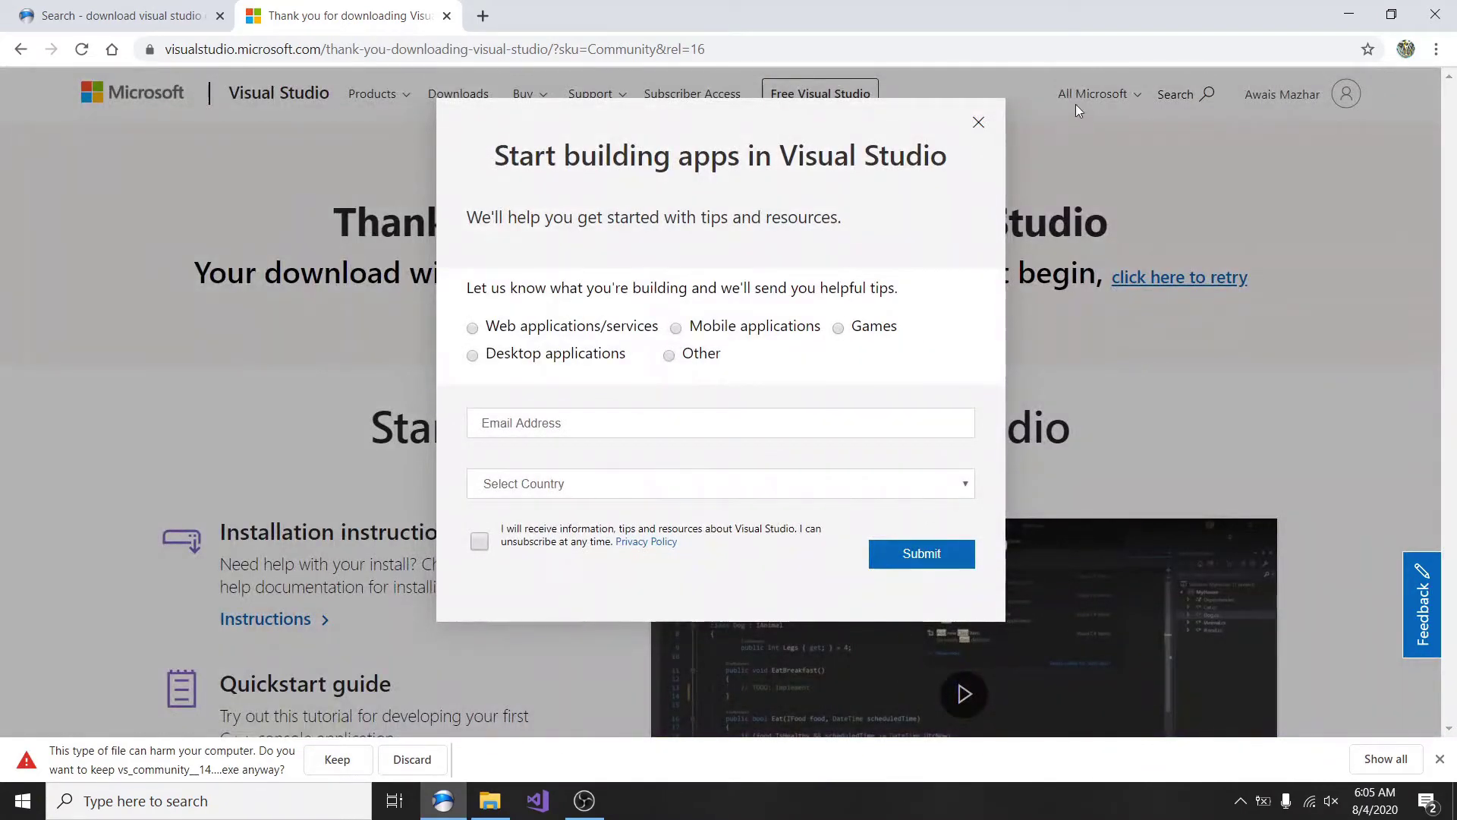
pyautogui.click(977, 123)
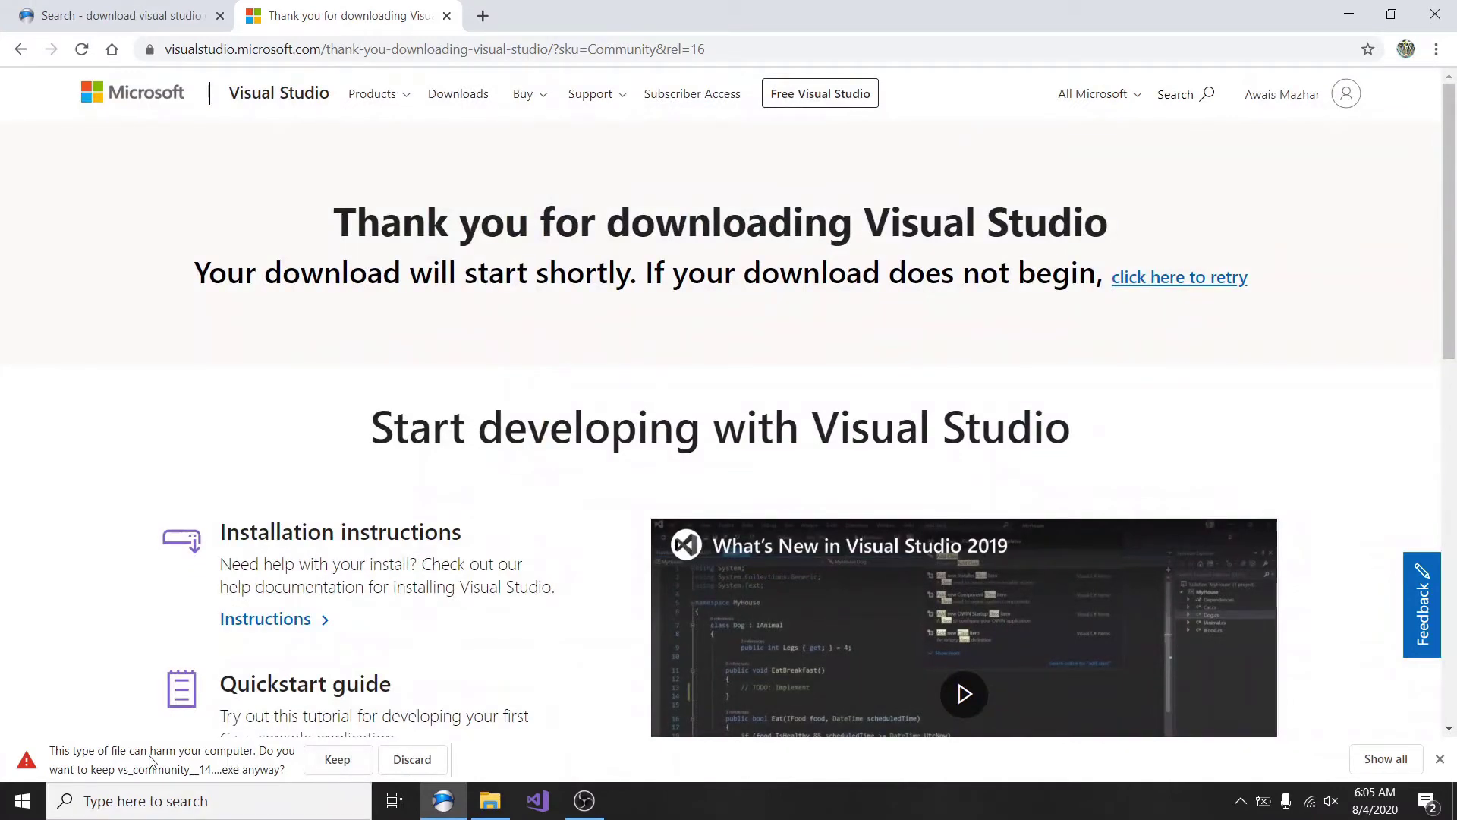
pyautogui.click(337, 760)
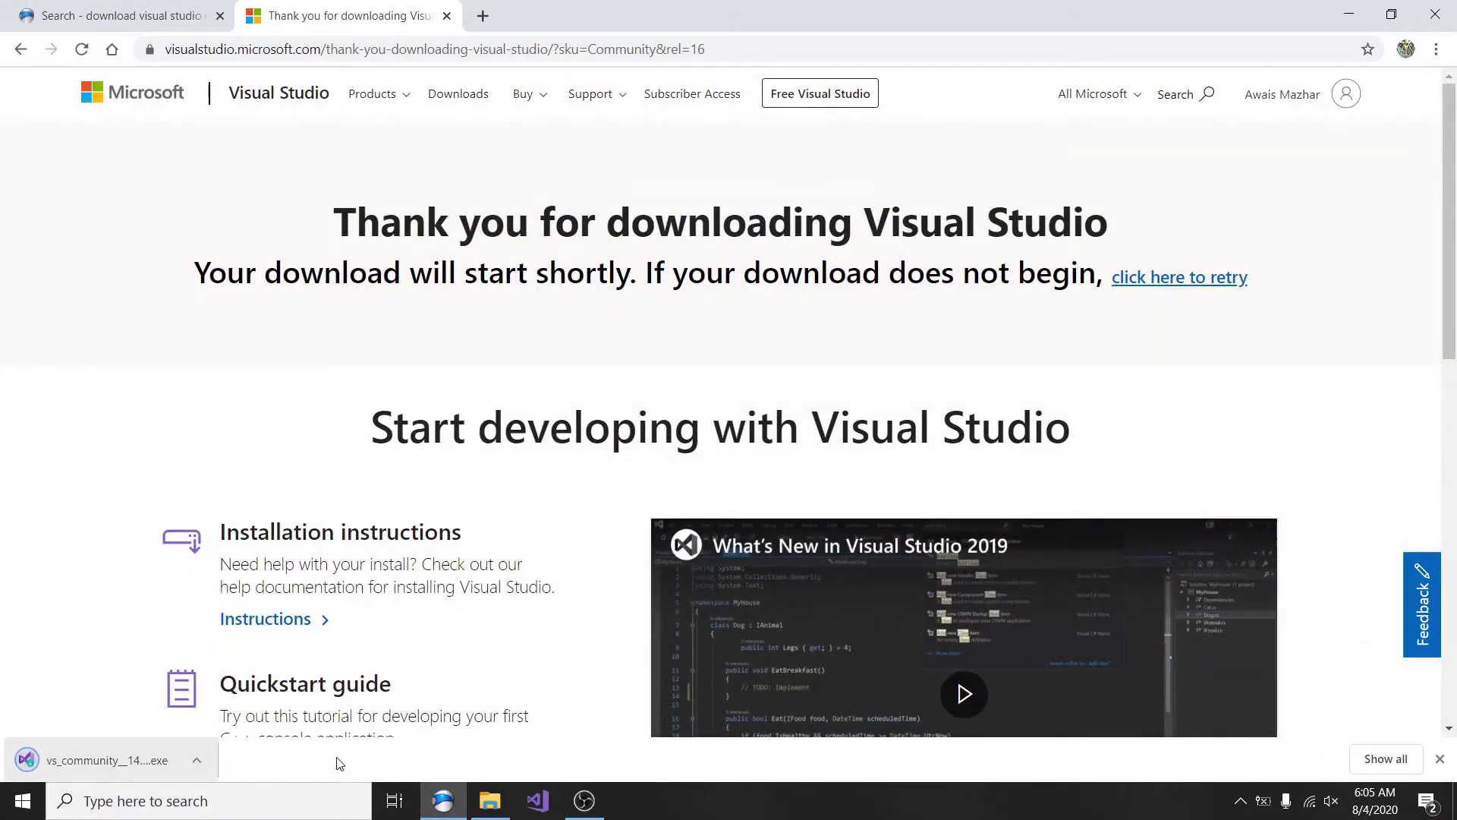
# Step: Show the downloaded vs_community file in its folder, run it, and accept the Visual Studio Installer's initial setup
pyautogui.click(196, 760)
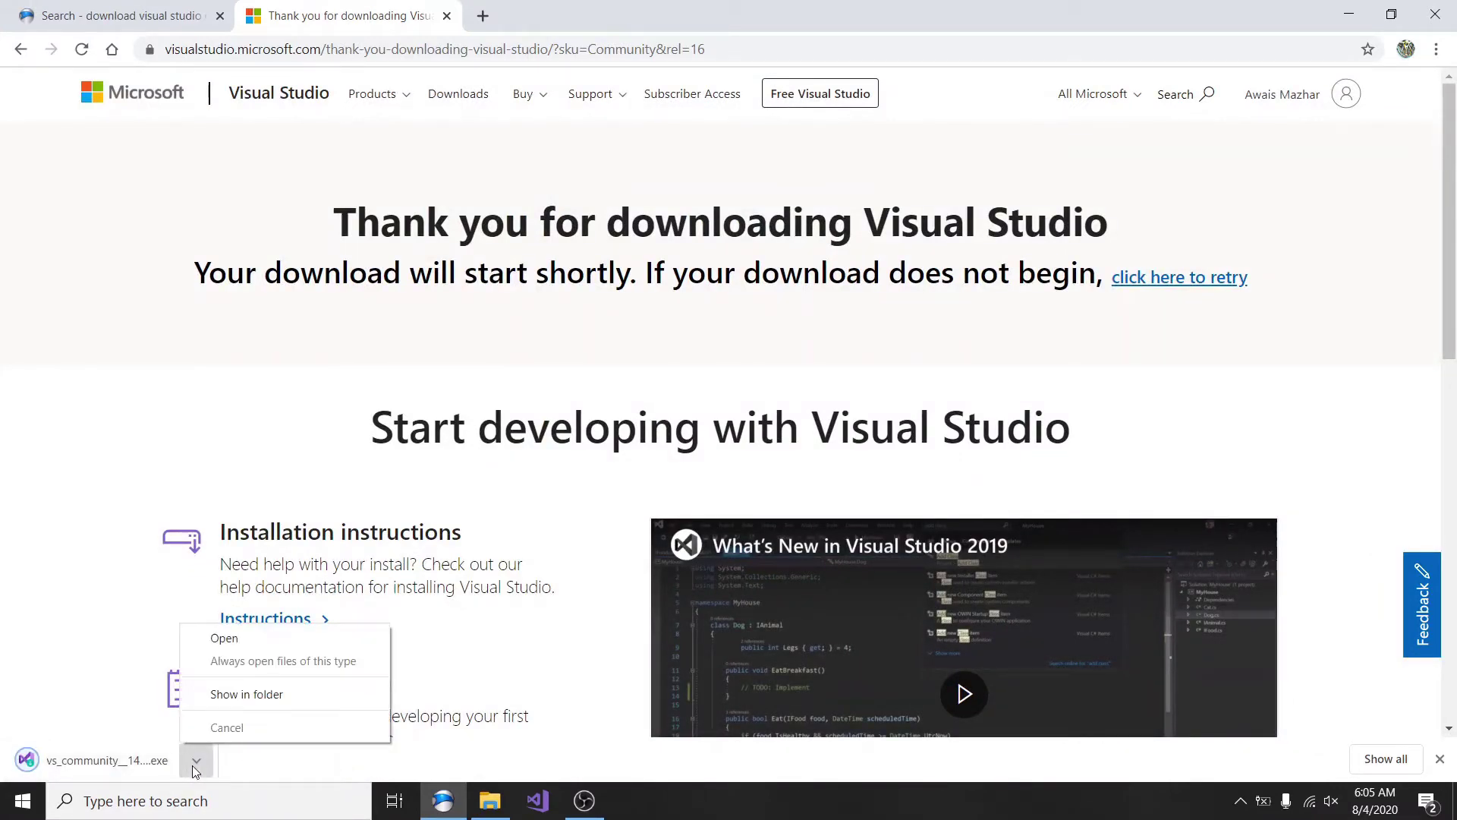
pyautogui.click(255, 694)
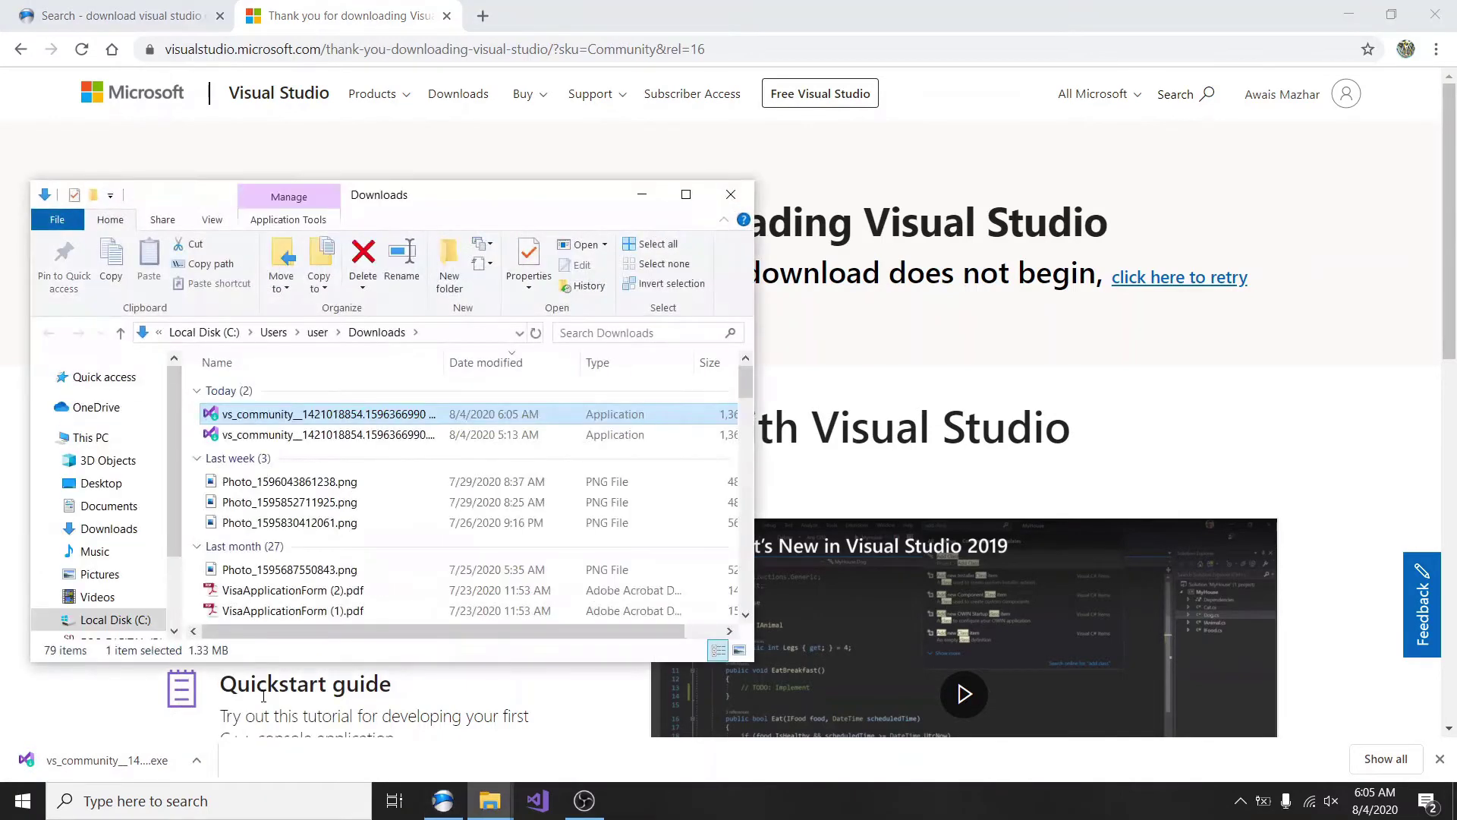
pyautogui.doubleClick(323, 415)
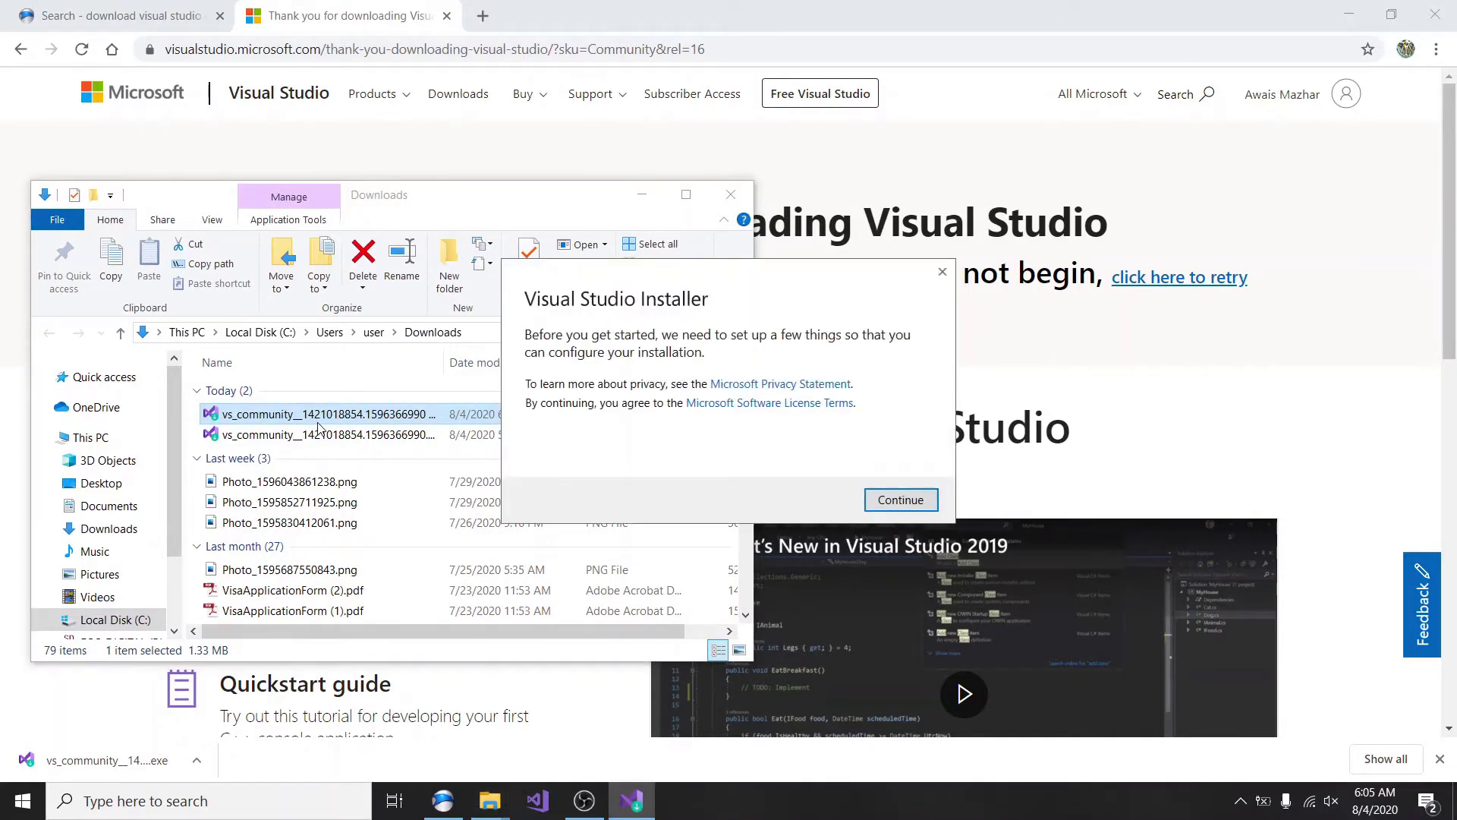
pyautogui.click(890, 503)
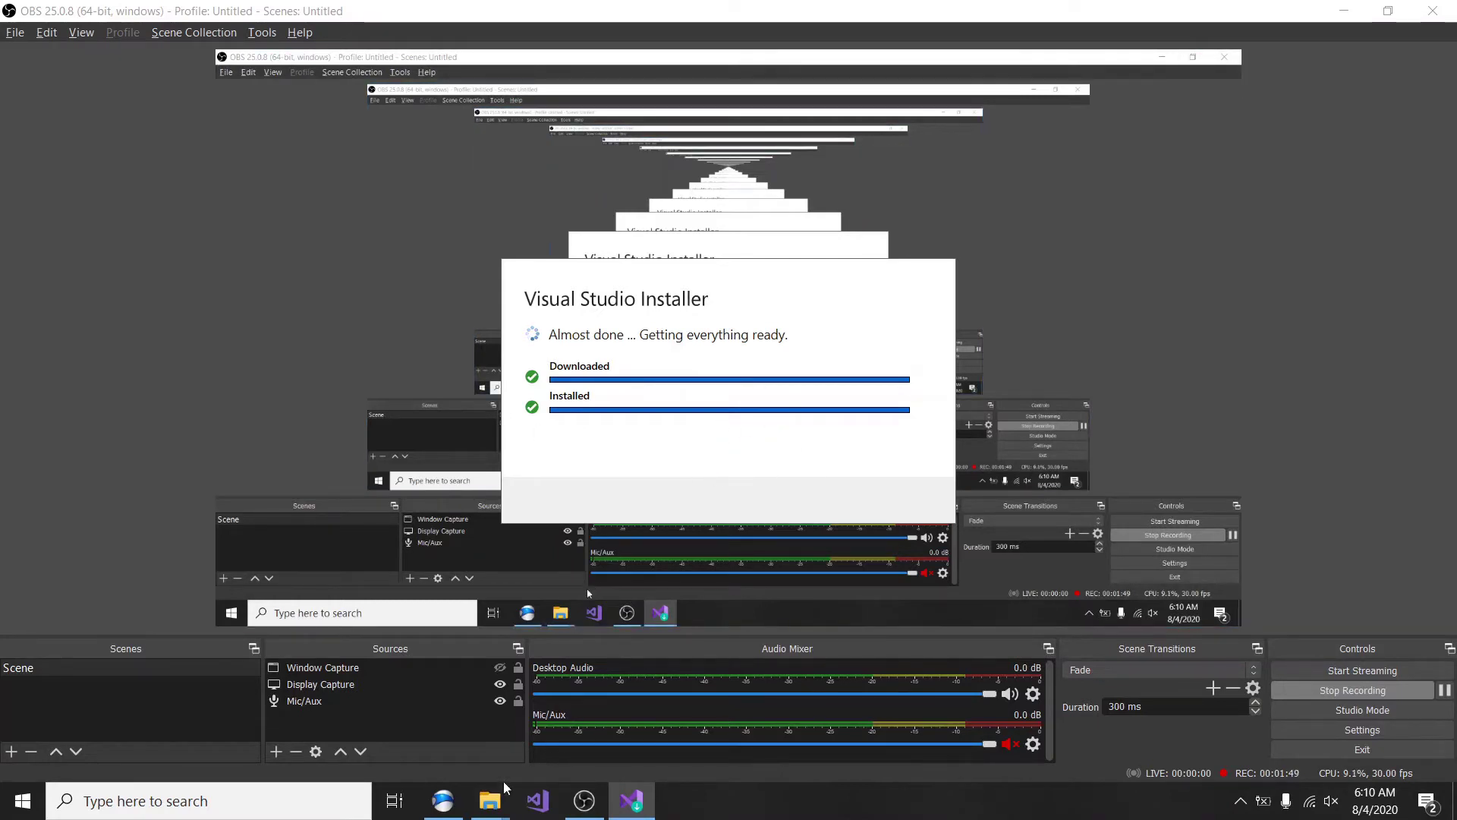
# Step: Switch to the Visual Studio Installer window and highlight its loading message while the installation options load
pyautogui.click(443, 802)
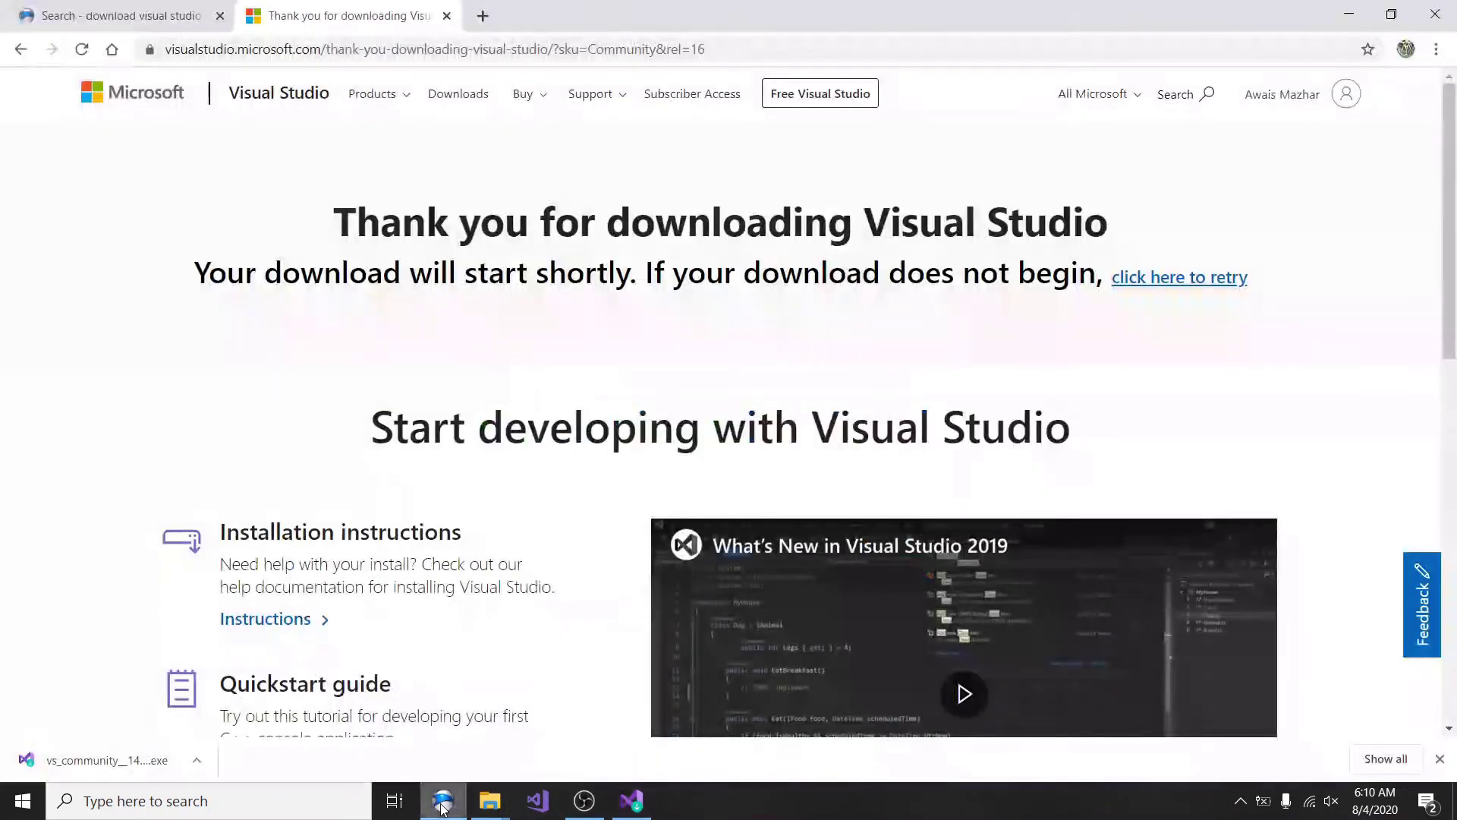
pyautogui.click(631, 801)
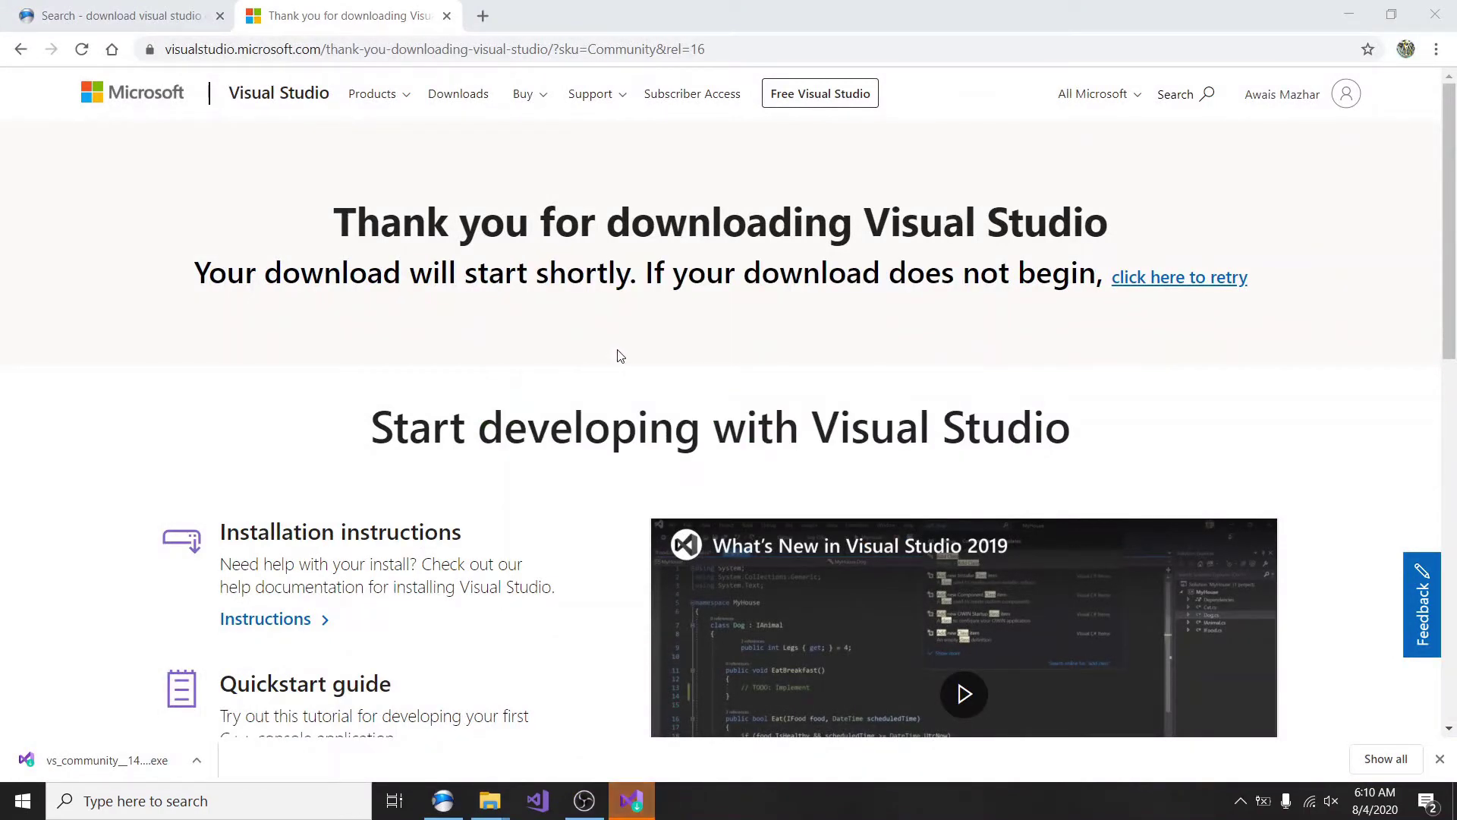
pyautogui.moveTo(641, 803)
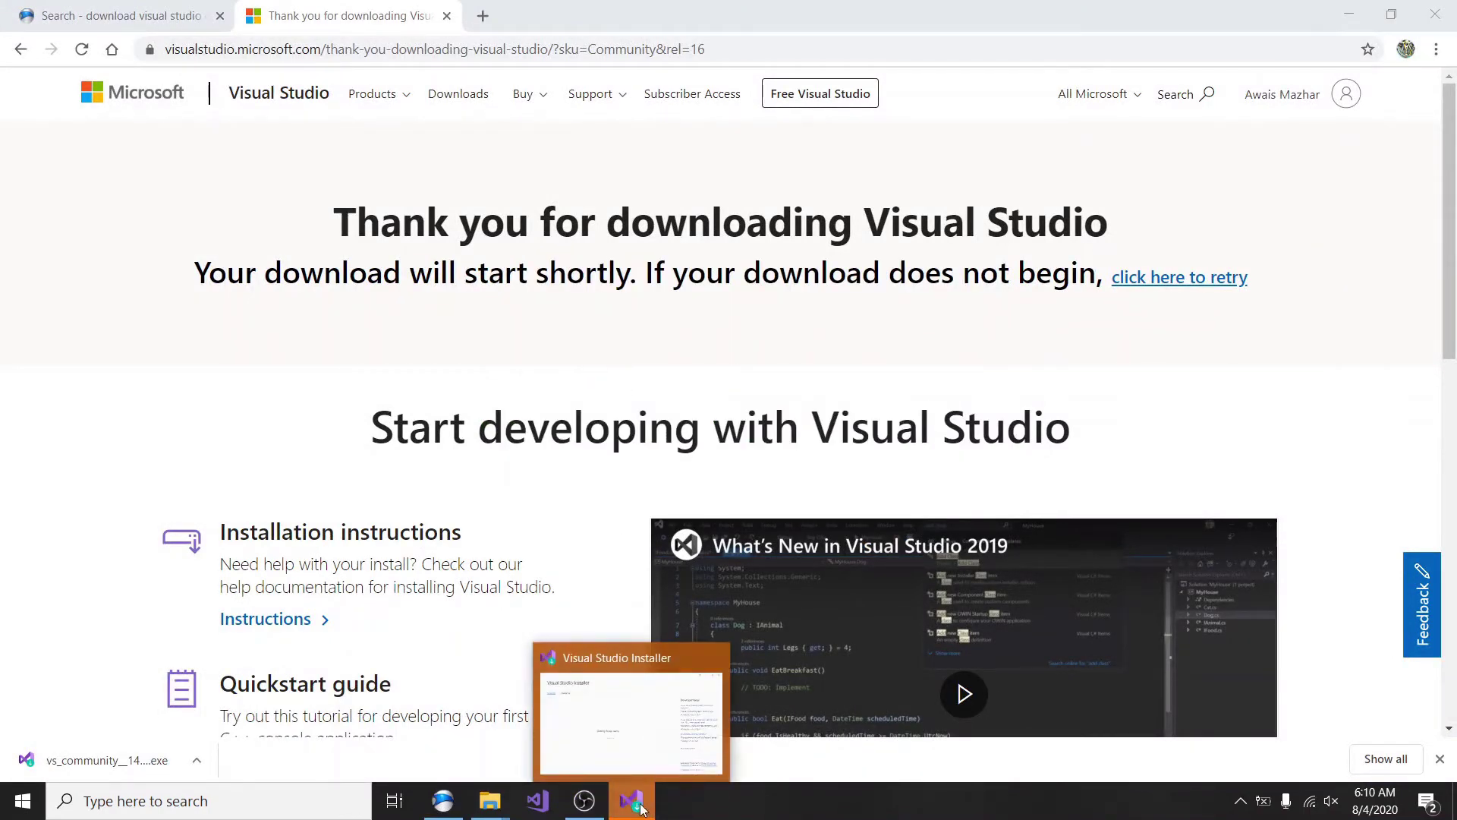
pyautogui.click(637, 714)
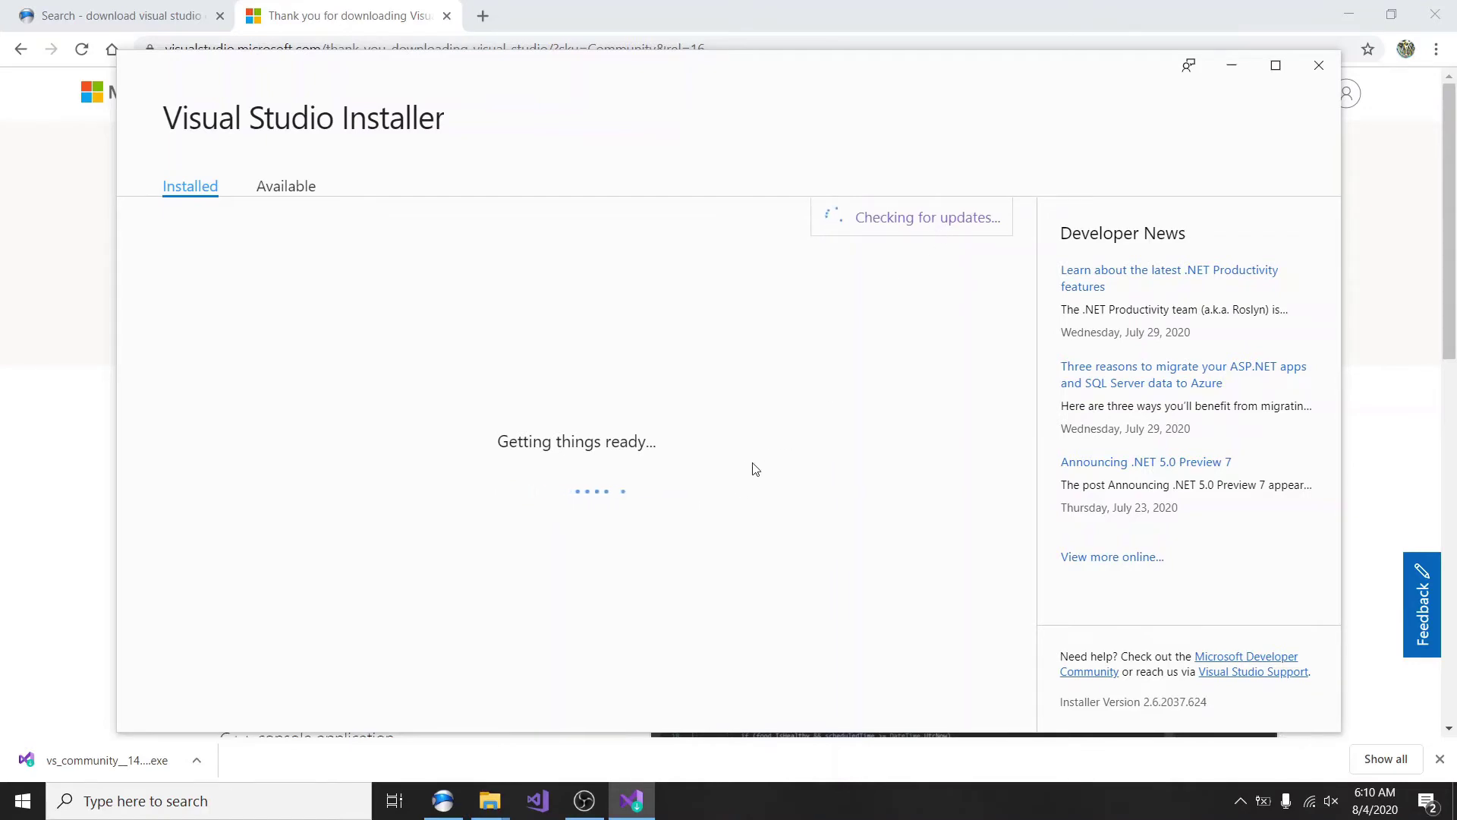
pyautogui.moveTo(683, 449); pyautogui.dragTo(519, 448)
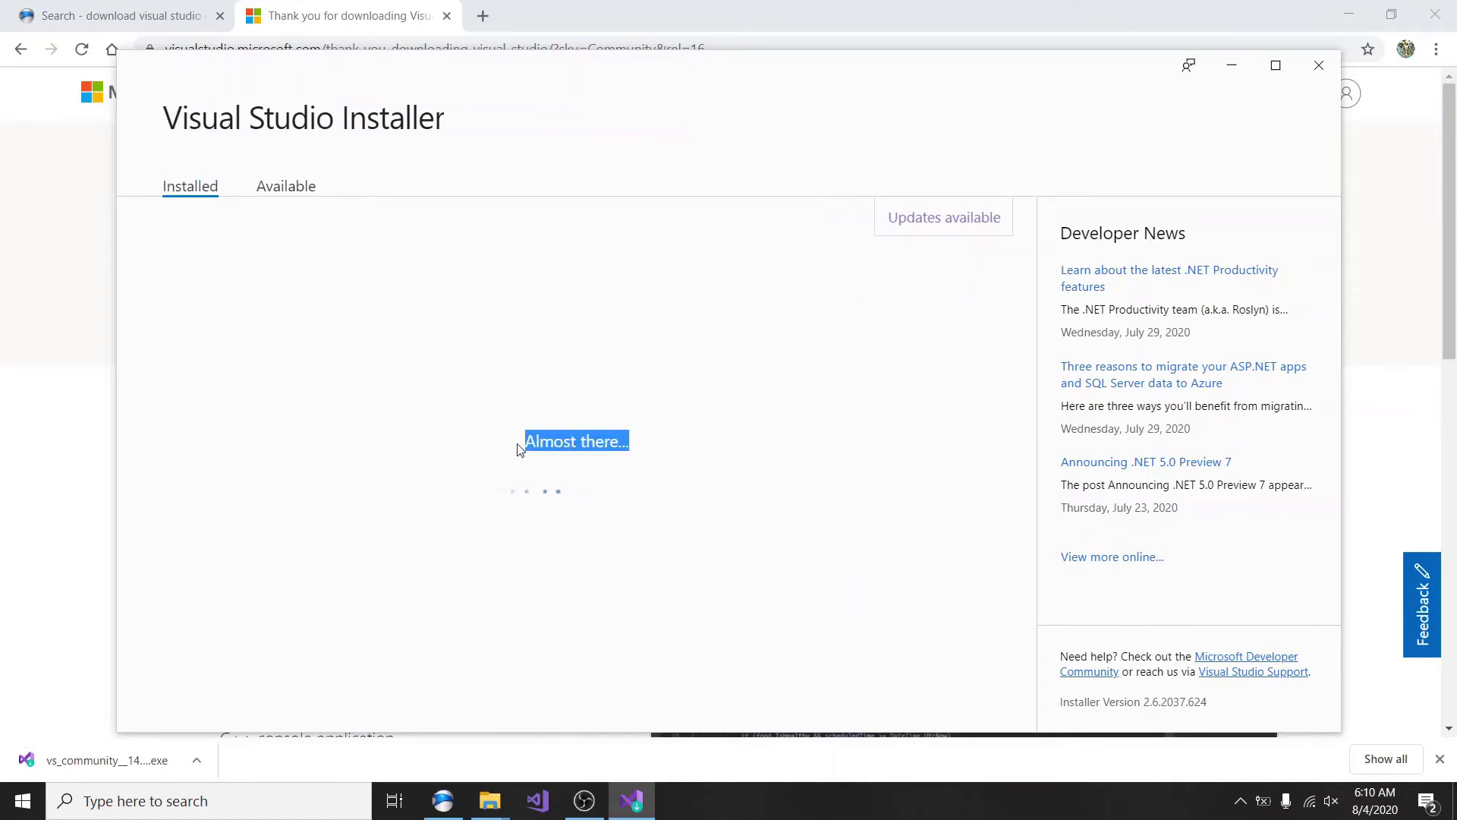
pyautogui.click(759, 456)
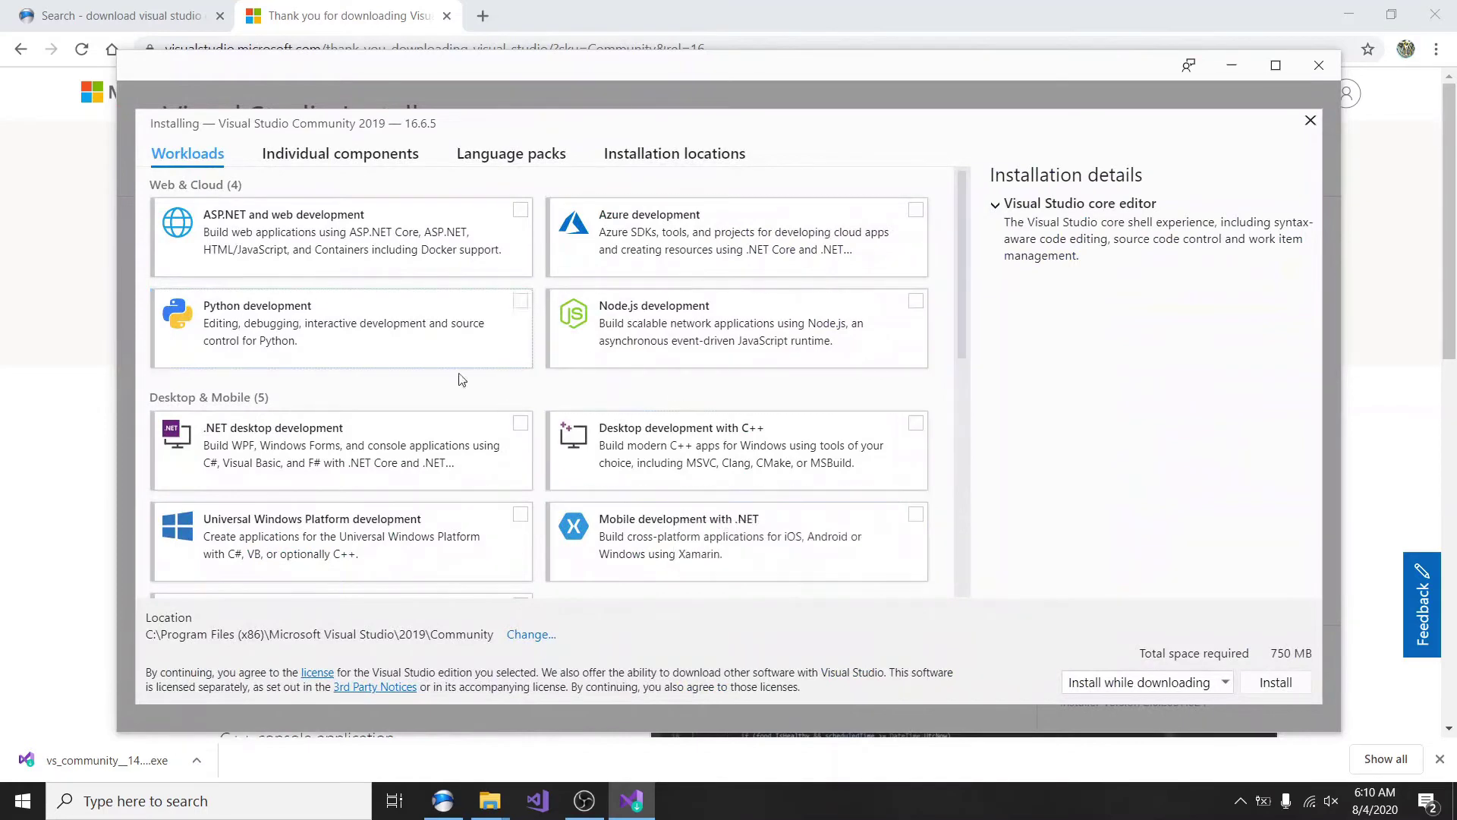
# Step: Look through the workloads offered for Visual Studio Community 2019, from Web & Cloud down to Other Toolsets
pyautogui.scroll(-3, 228, 305)
pyautogui.scroll(3, 289, 312)
pyautogui.scroll(-1, 495, 351)
pyautogui.scroll(-8, 494, 352)
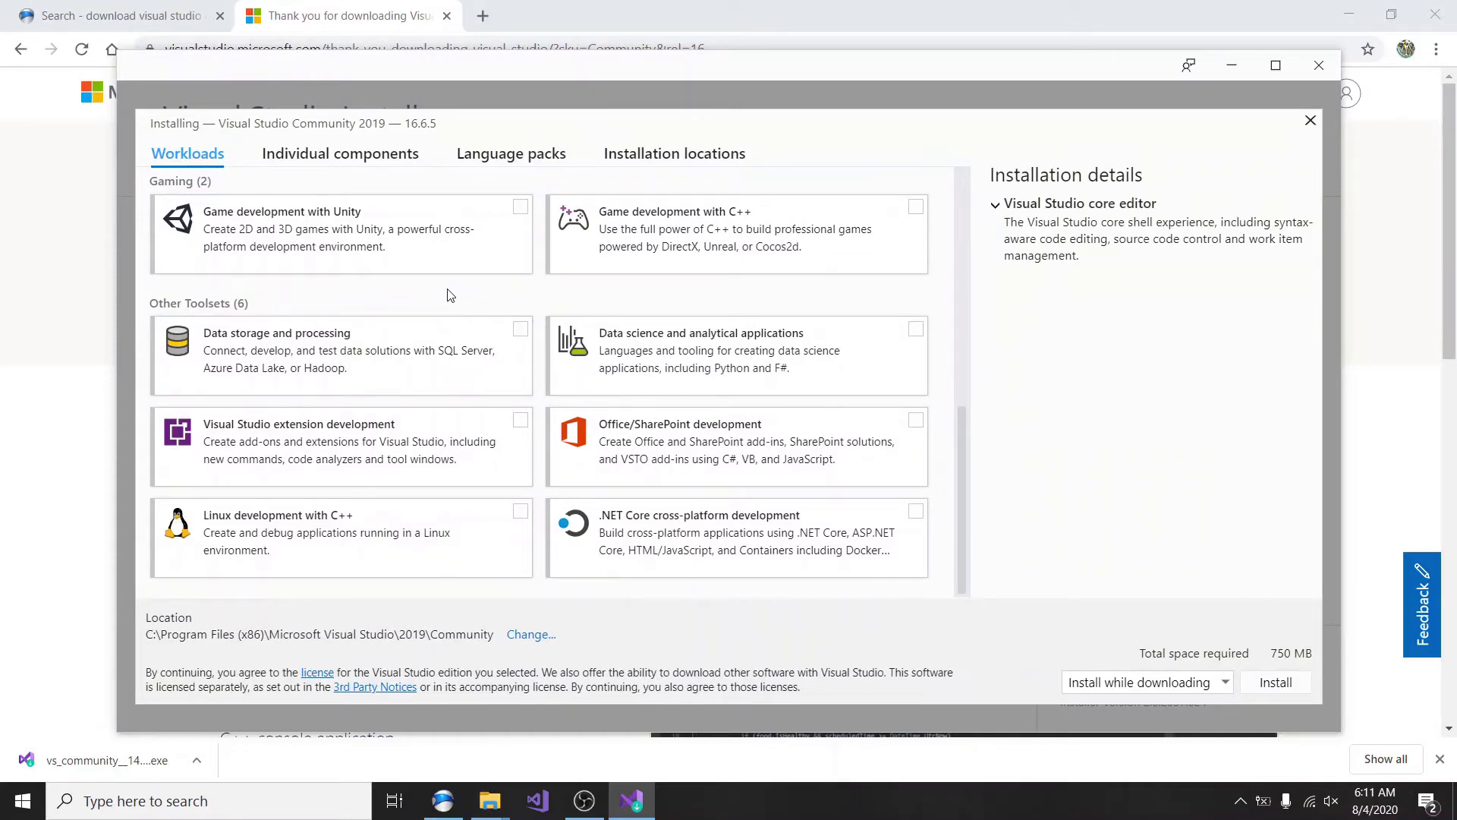
pyautogui.scroll(8, 450, 294)
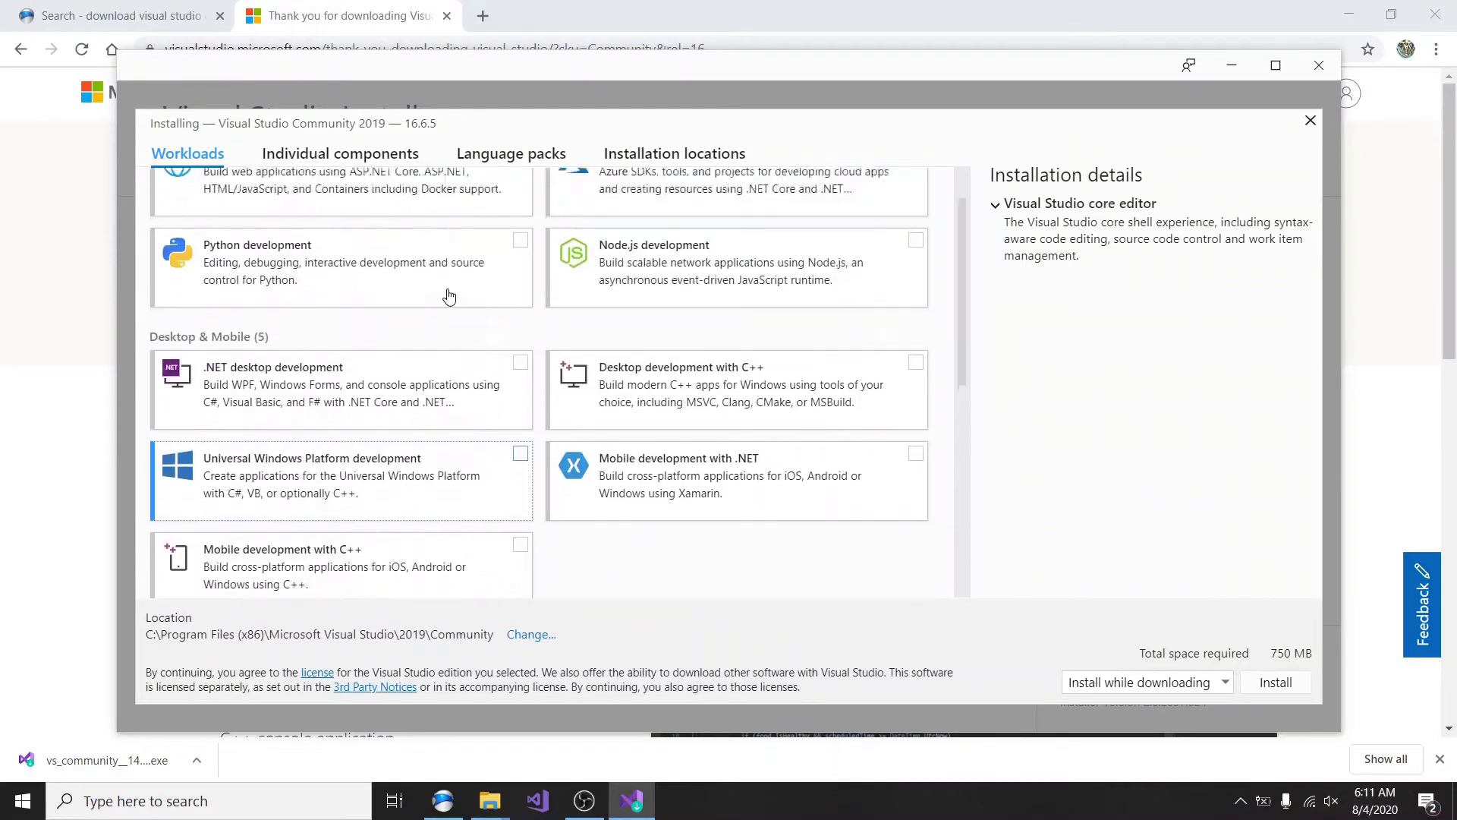
pyautogui.scroll(1, 565, 493)
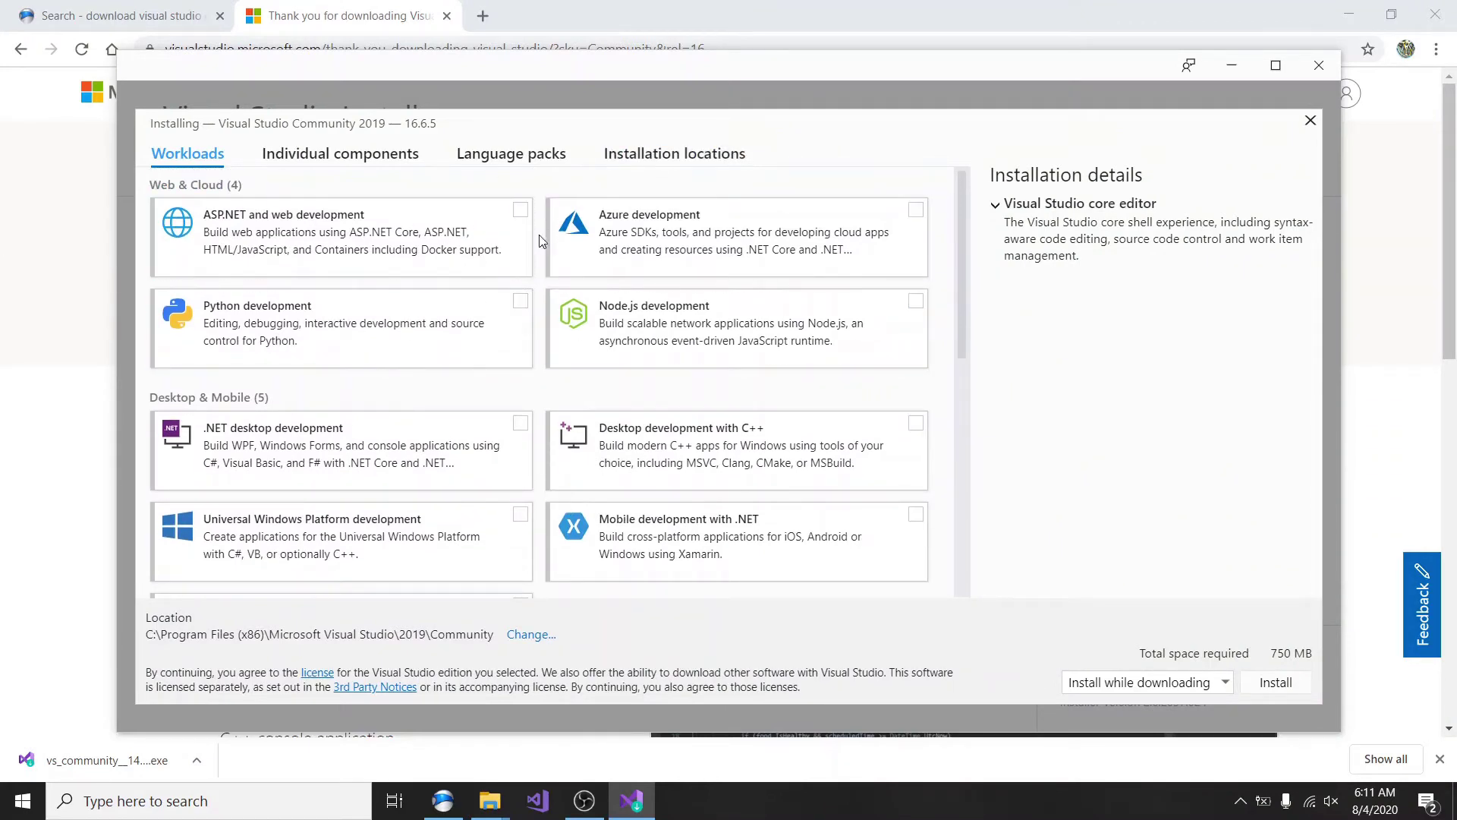
# Step: Try selecting the Game development with Unity workload under Gaming and clear the selection again
pyautogui.scroll(-2, 545, 414)
pyautogui.scroll(-5, 542, 399)
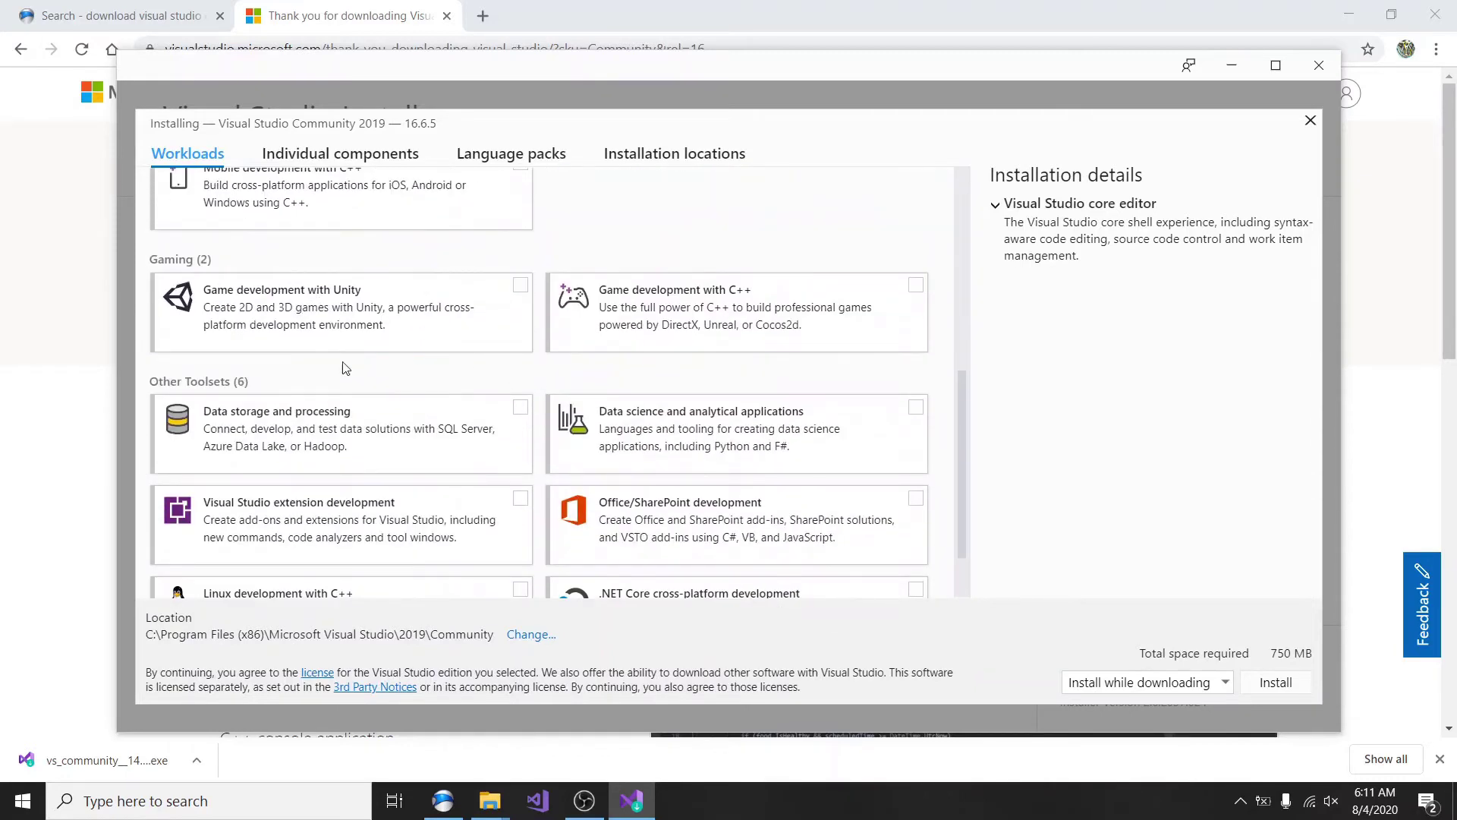
pyautogui.click(518, 286)
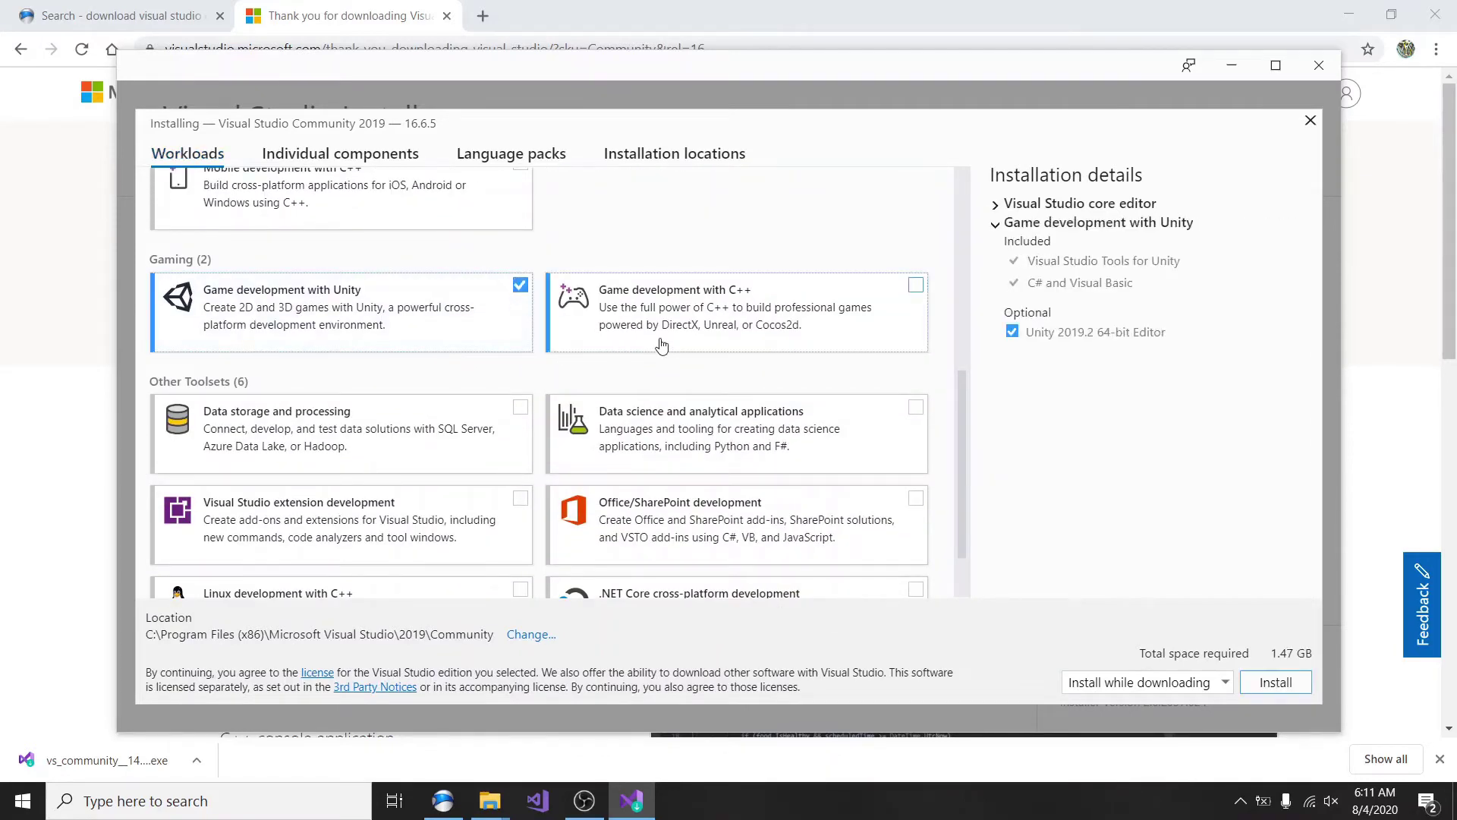
pyautogui.click(505, 289)
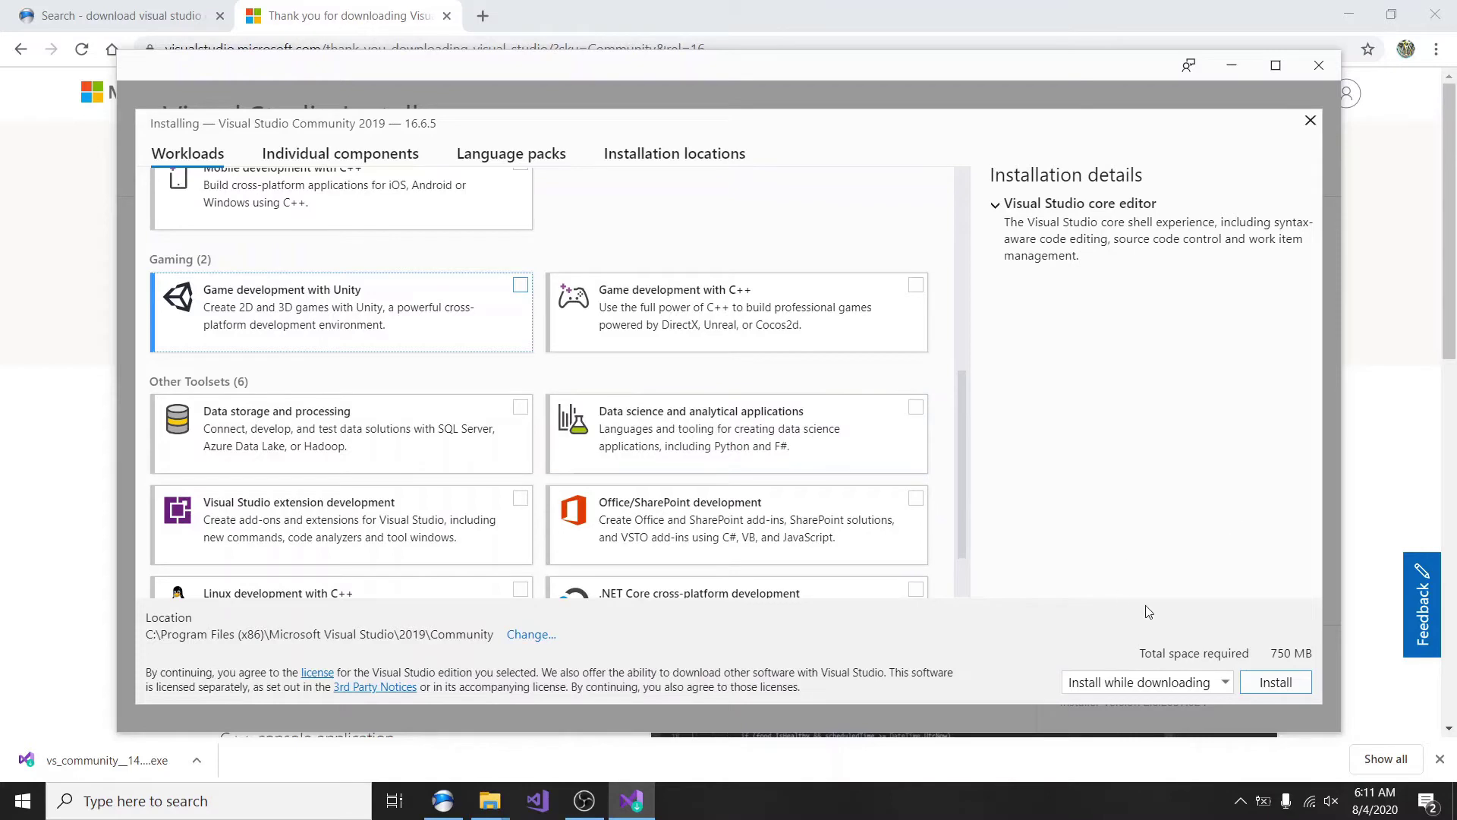
# Step: Set the installation mode to "Download all, then install" and select the Game development with Unity workload
pyautogui.click(1225, 682)
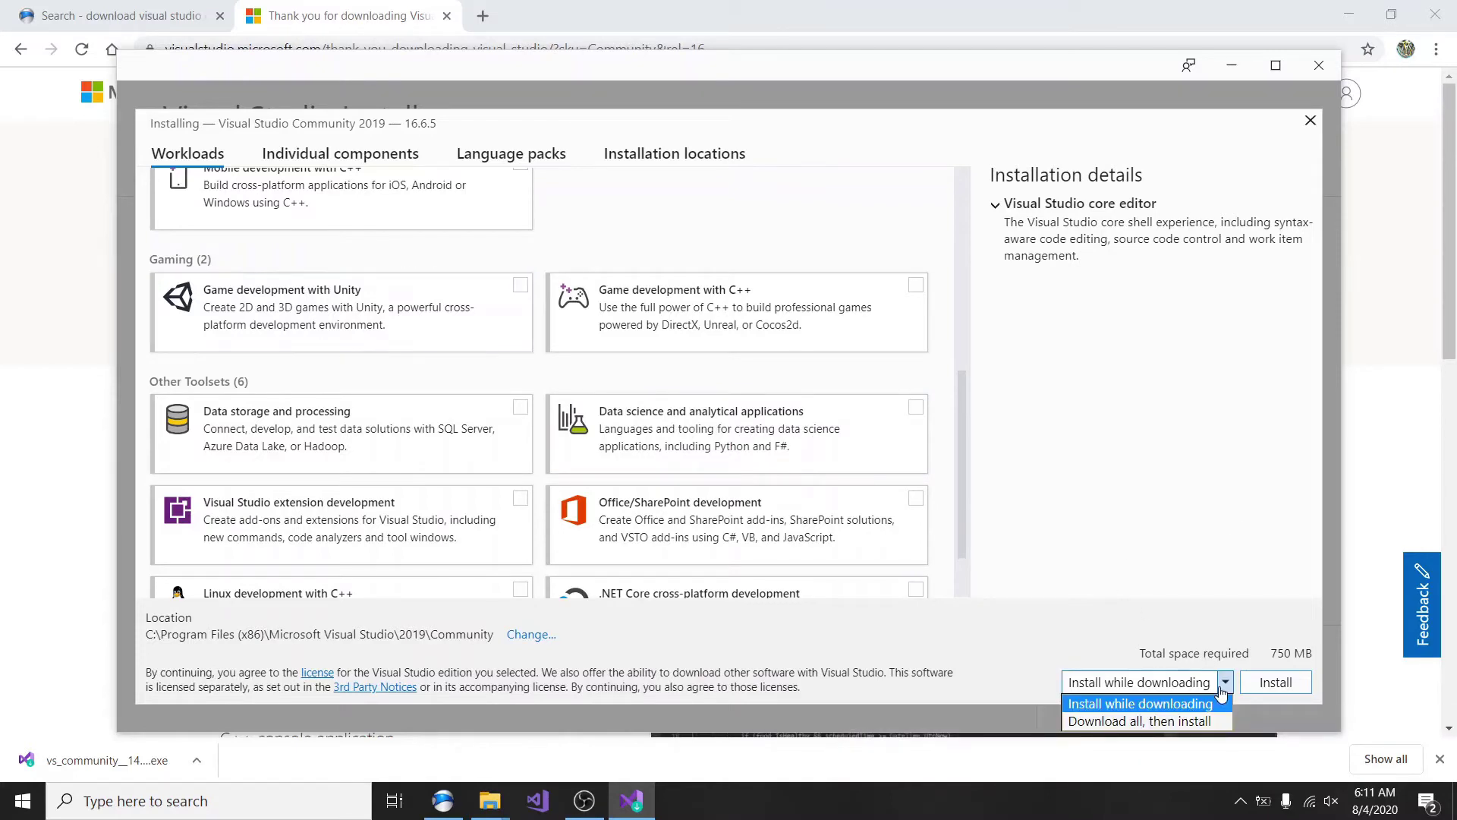
pyautogui.click(1160, 722)
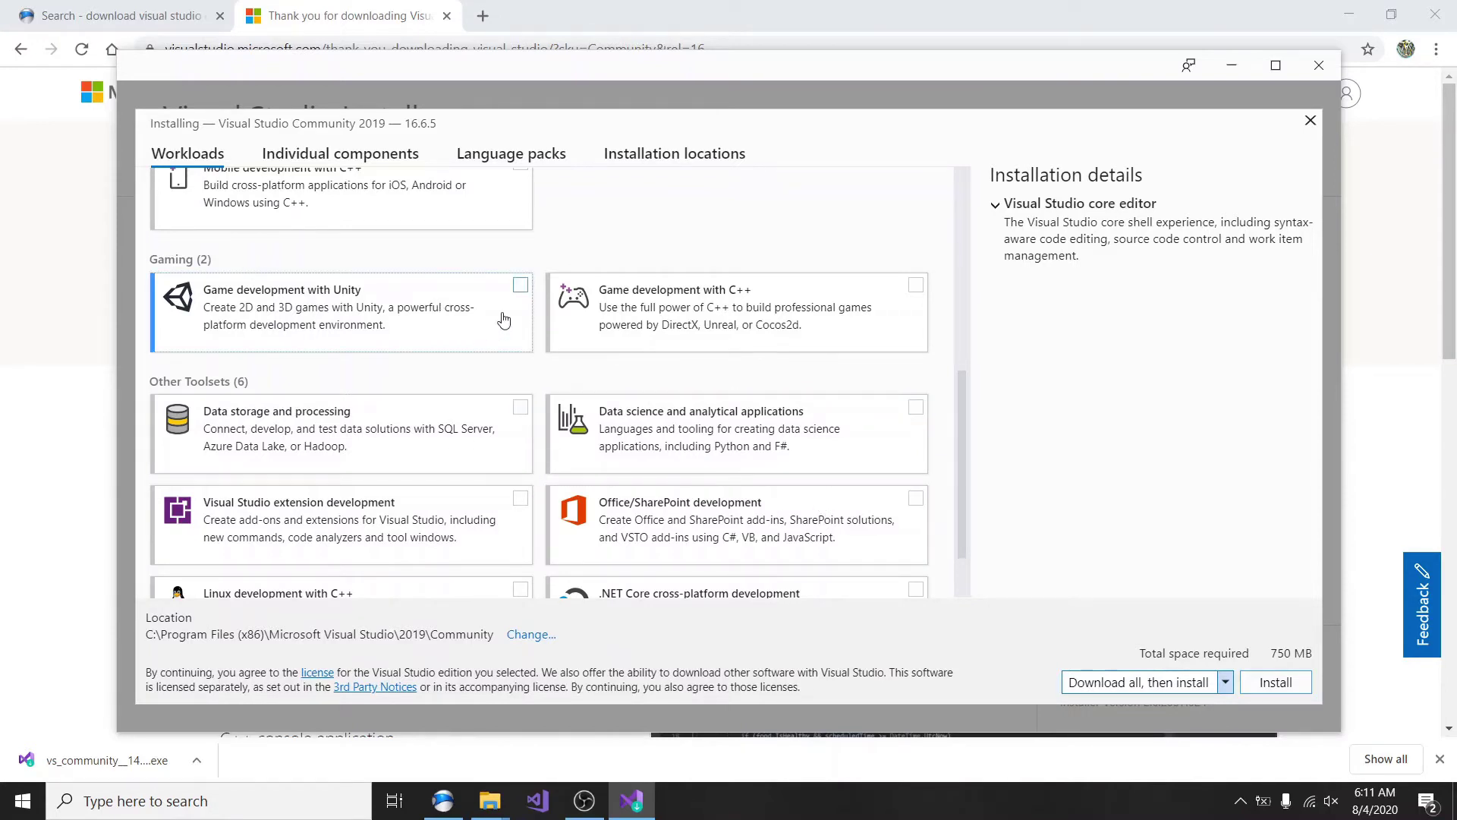
pyautogui.click(519, 287)
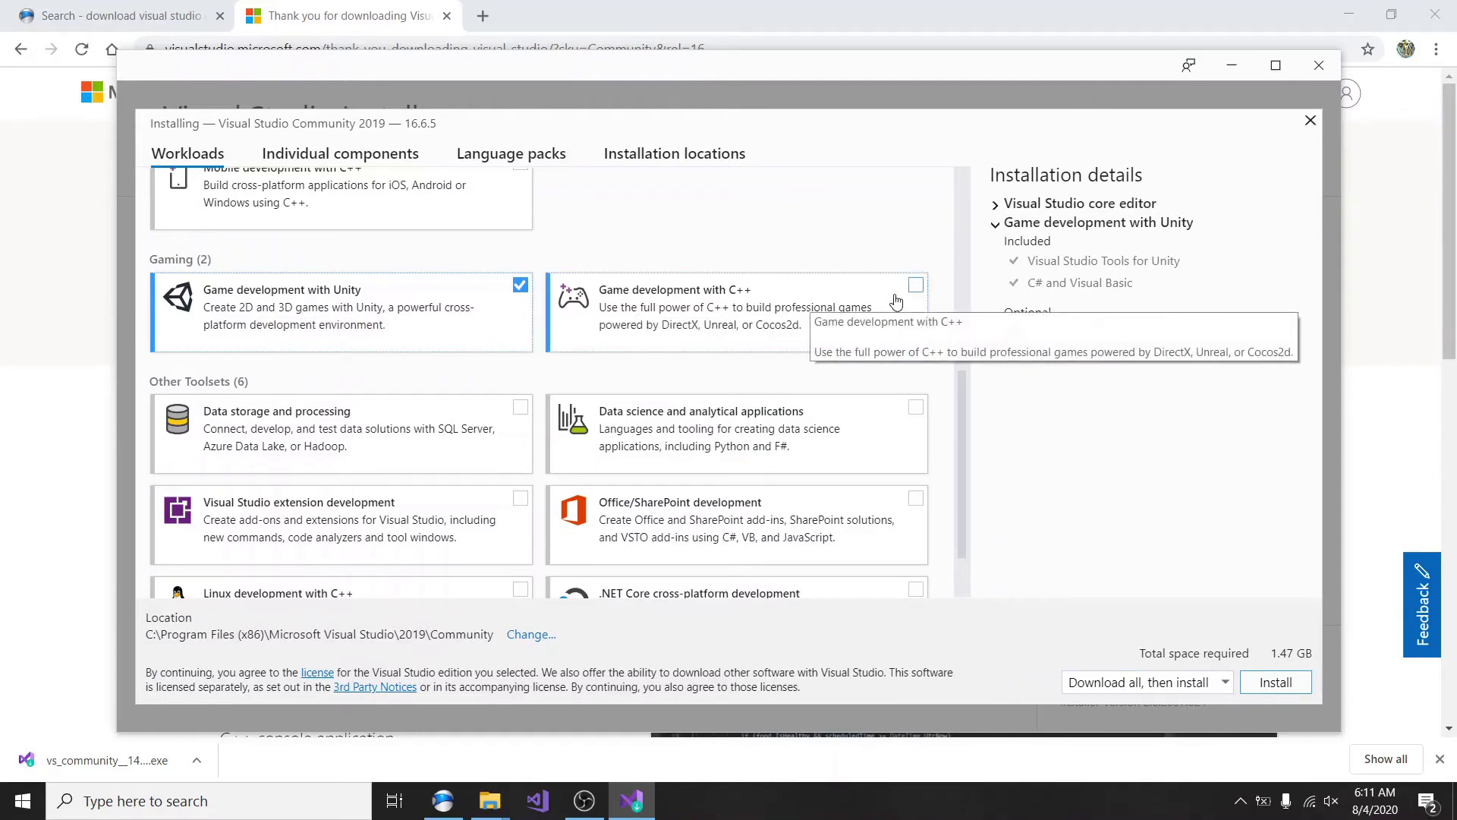
# Step: Try adding the Game development with C++ workload, remove it again, and recheck the workload list
pyautogui.click(702, 306)
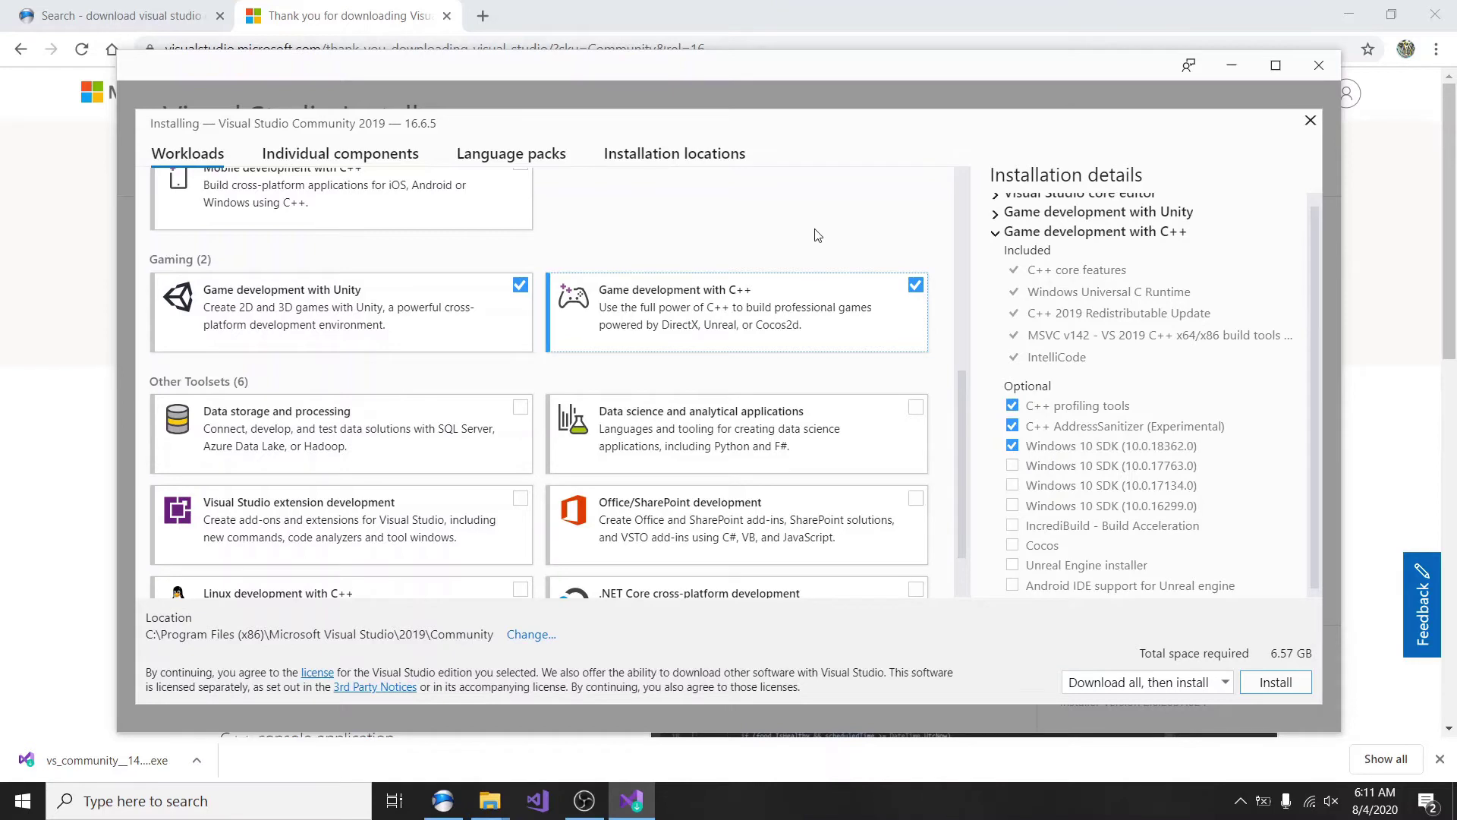
pyautogui.click(864, 290)
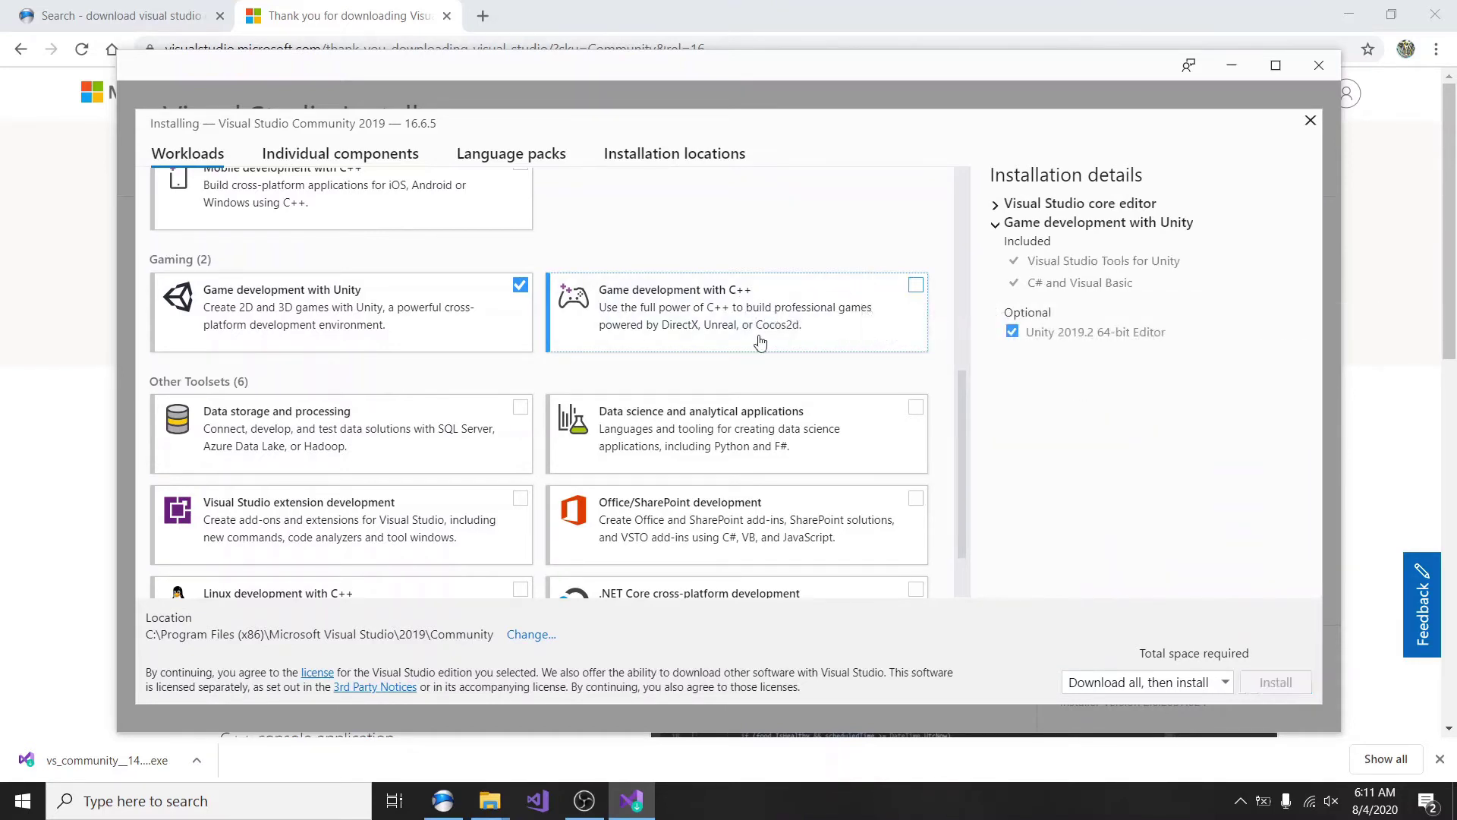
pyautogui.scroll(5, 387, 353)
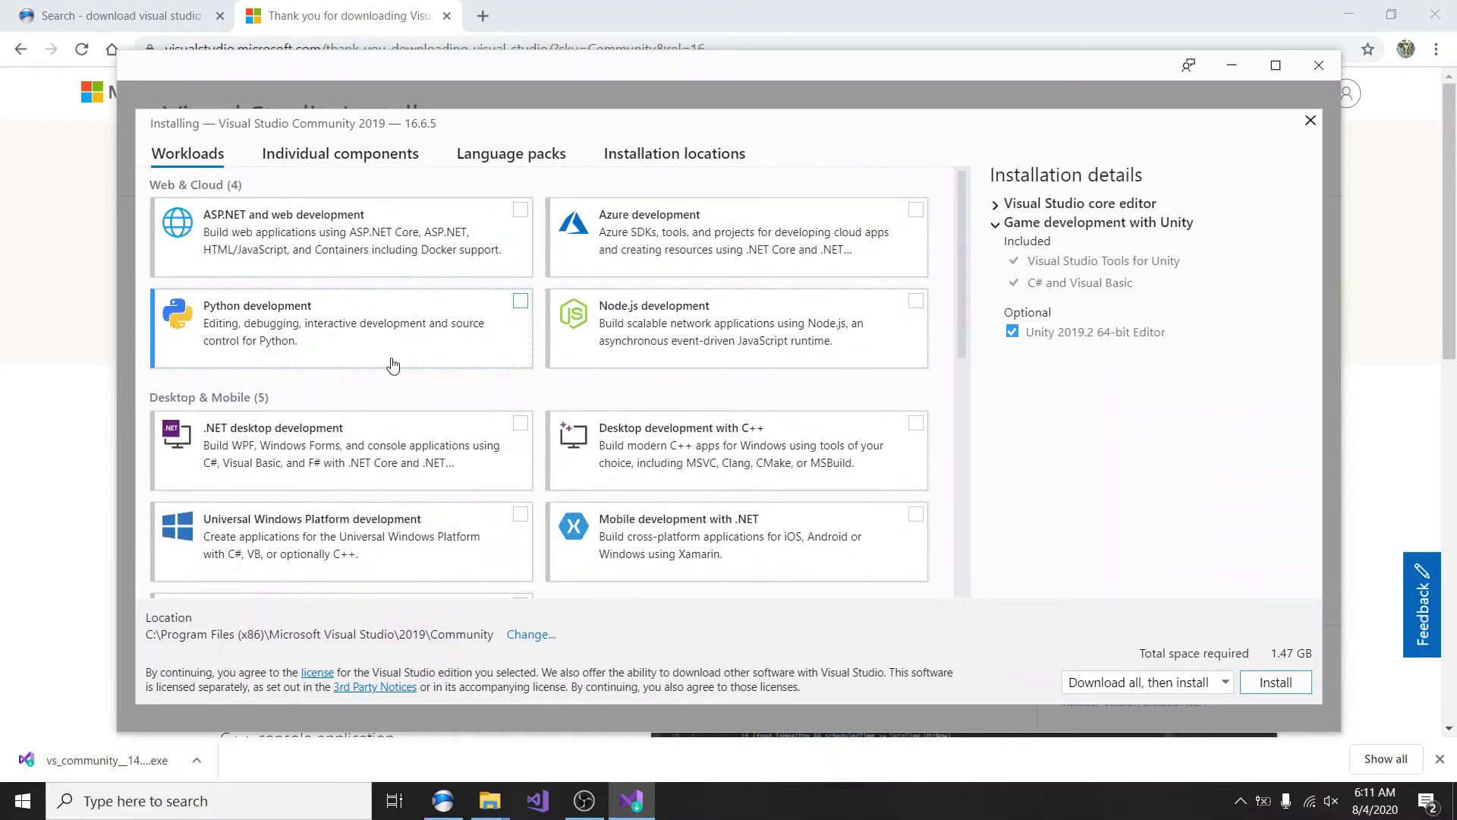
pyautogui.scroll(-5, 392, 365)
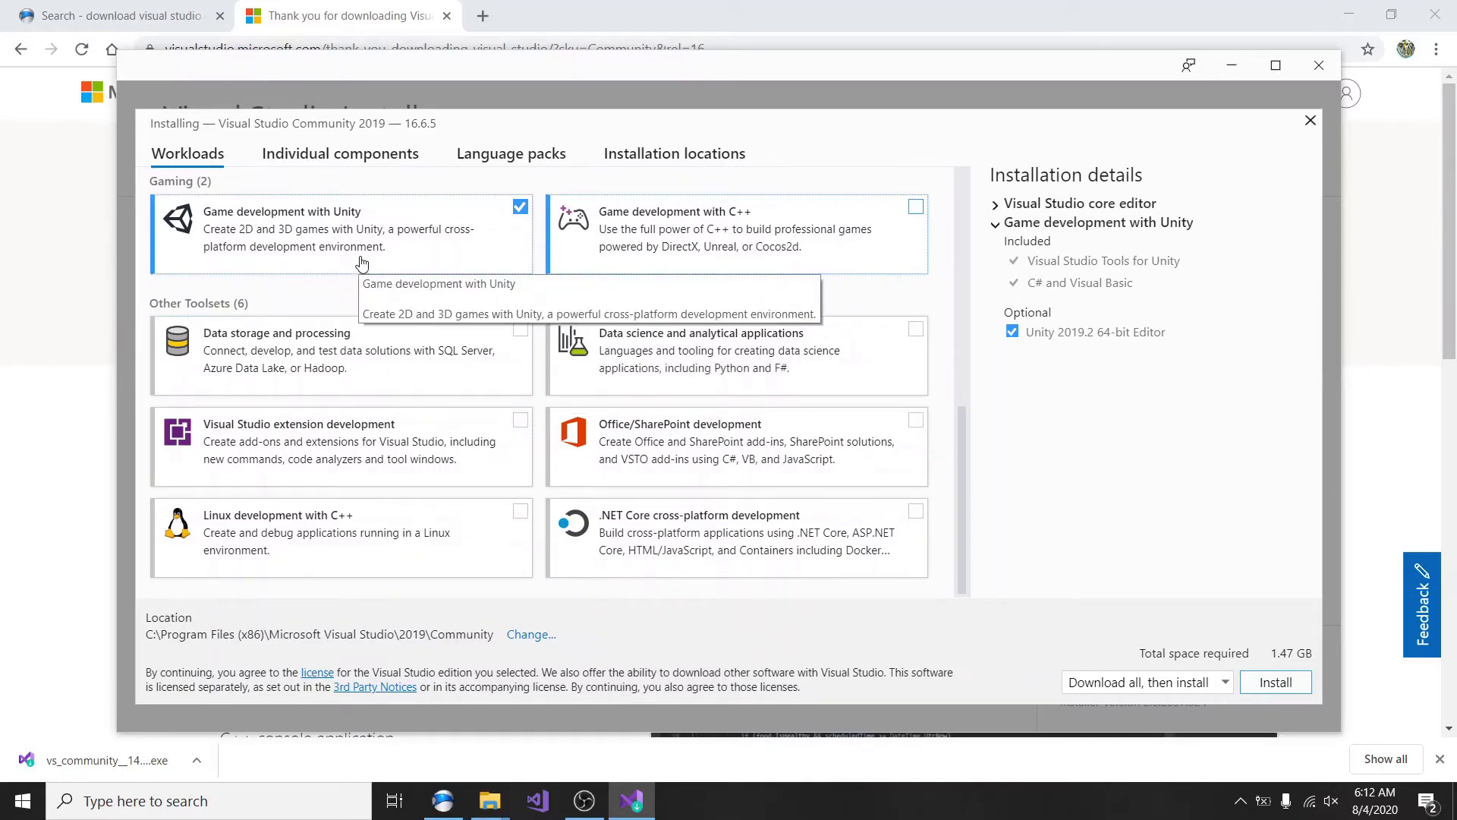
# Step: Examine the individual components list, from the .NET and code tools entries through the compilers to the SDKs
pyautogui.click(338, 157)
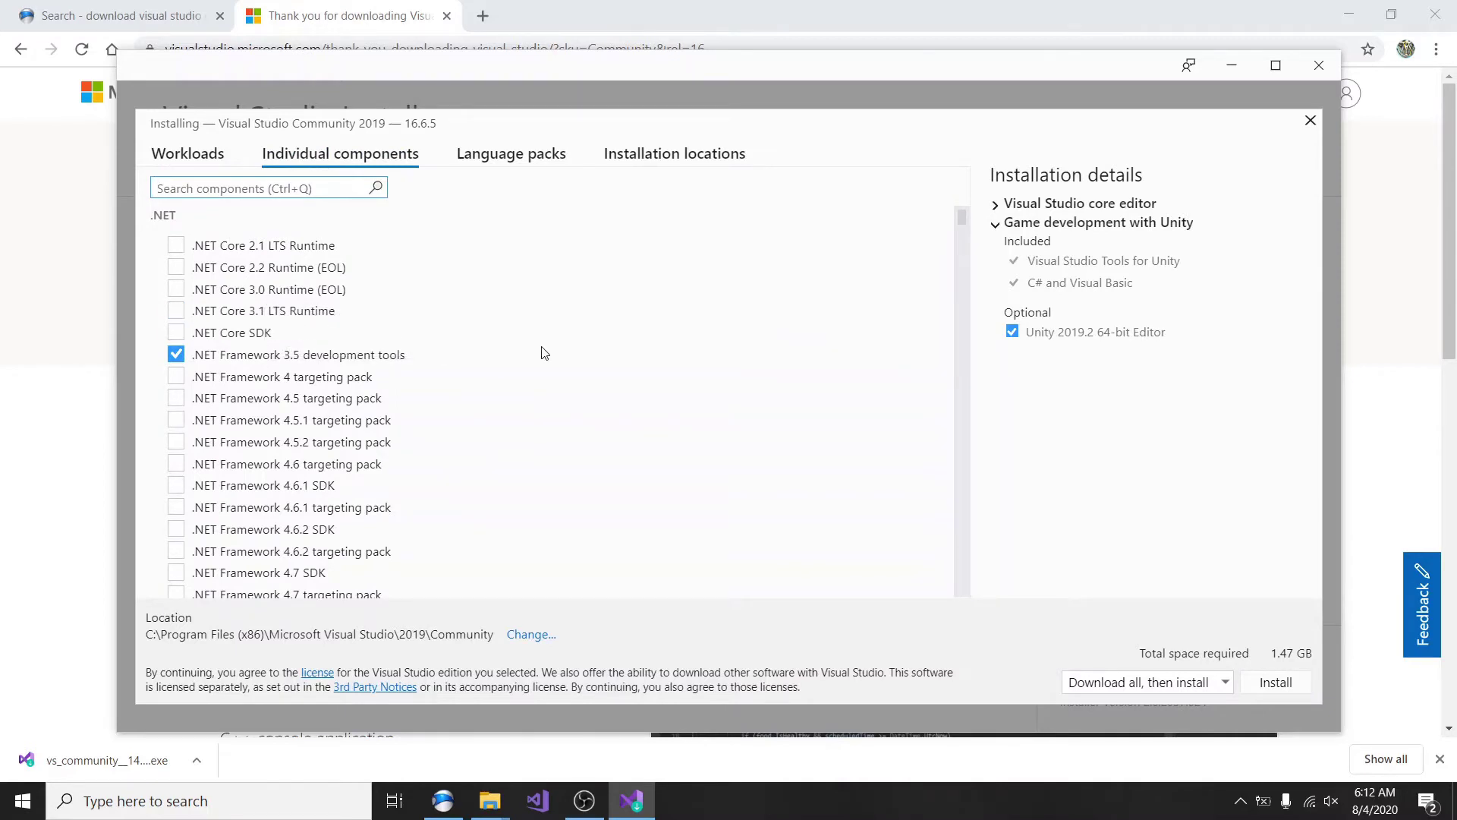
pyautogui.scroll(-2, 544, 352)
pyautogui.scroll(-1, 544, 352)
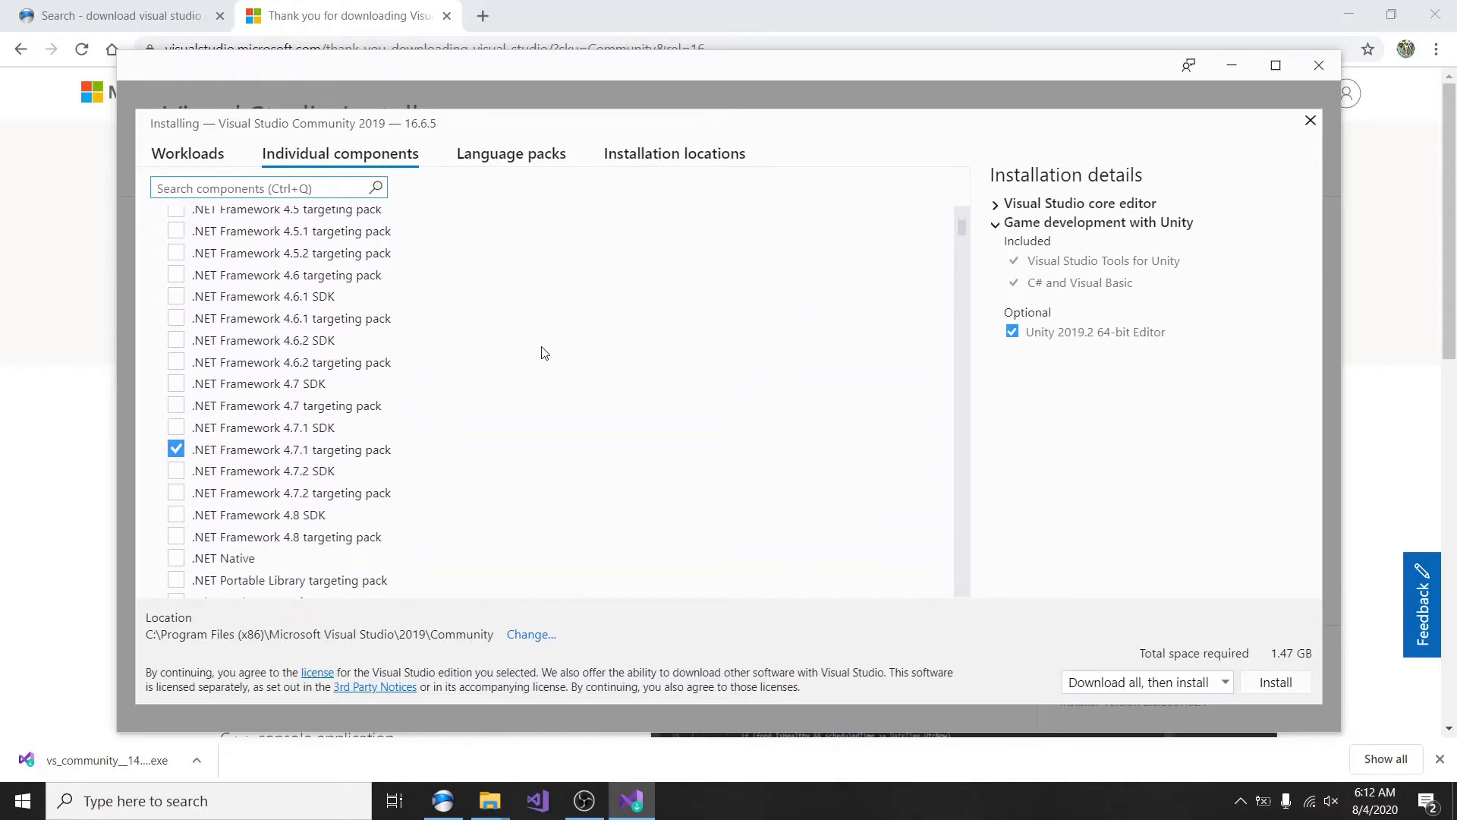
pyautogui.scroll(3, 544, 352)
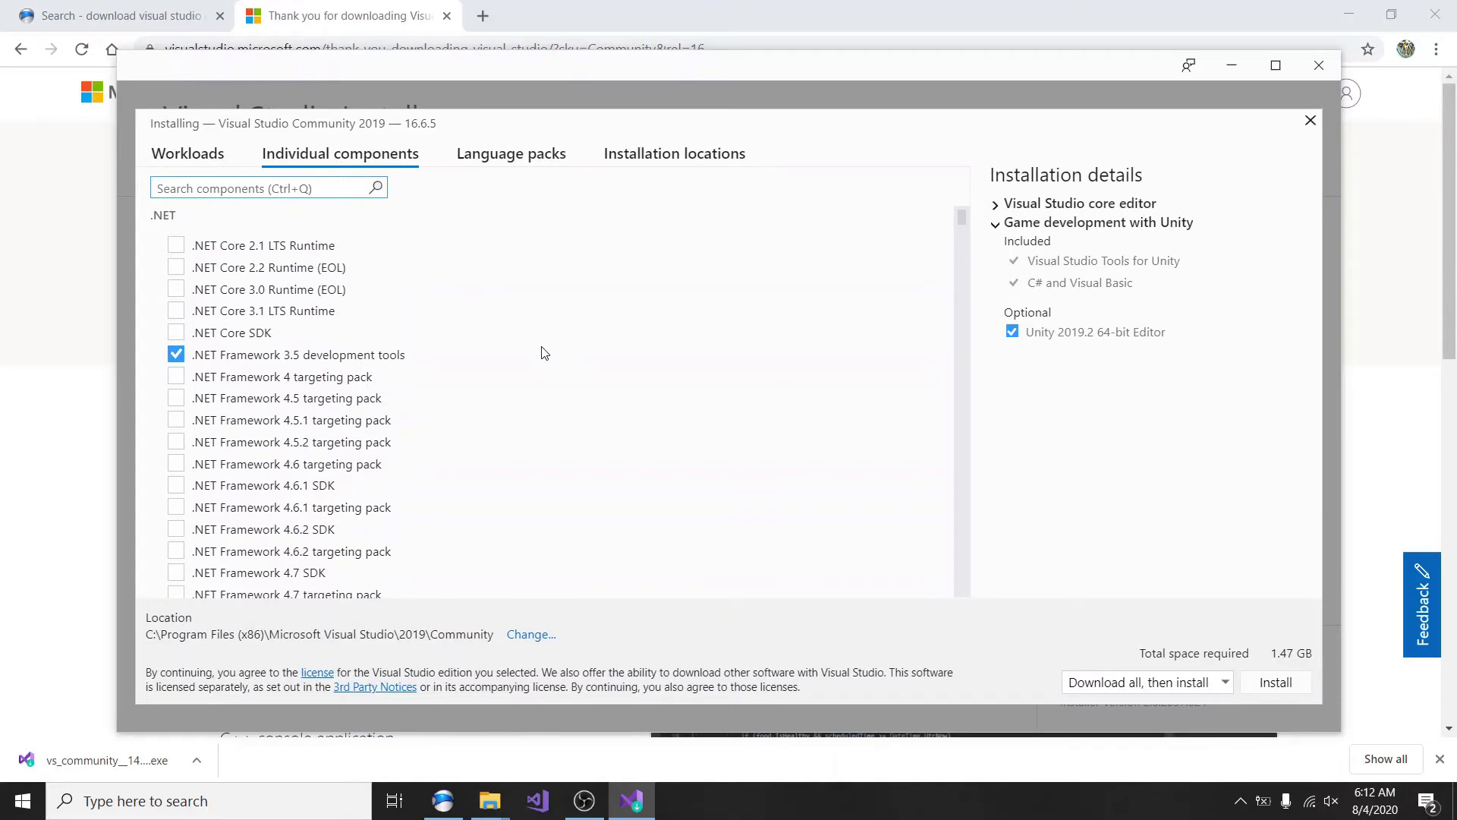
pyautogui.scroll(-6, 544, 352)
pyautogui.scroll(-2, 544, 352)
pyautogui.scroll(1, 544, 352)
pyautogui.scroll(-3, 544, 352)
pyautogui.scroll(-1, 544, 352)
pyautogui.scroll(-8, 544, 352)
pyautogui.scroll(1, 544, 352)
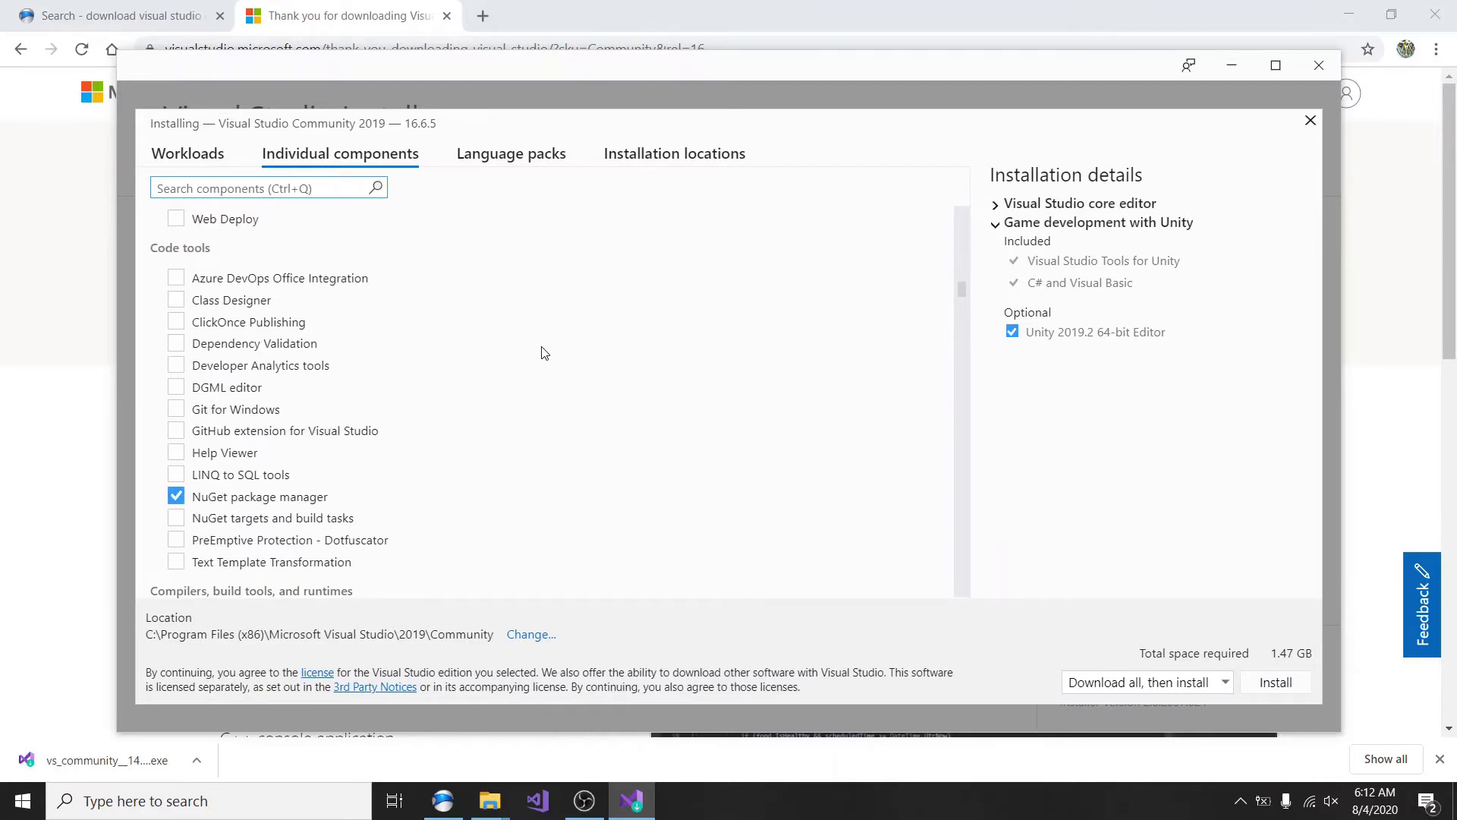
pyautogui.scroll(-6, 544, 352)
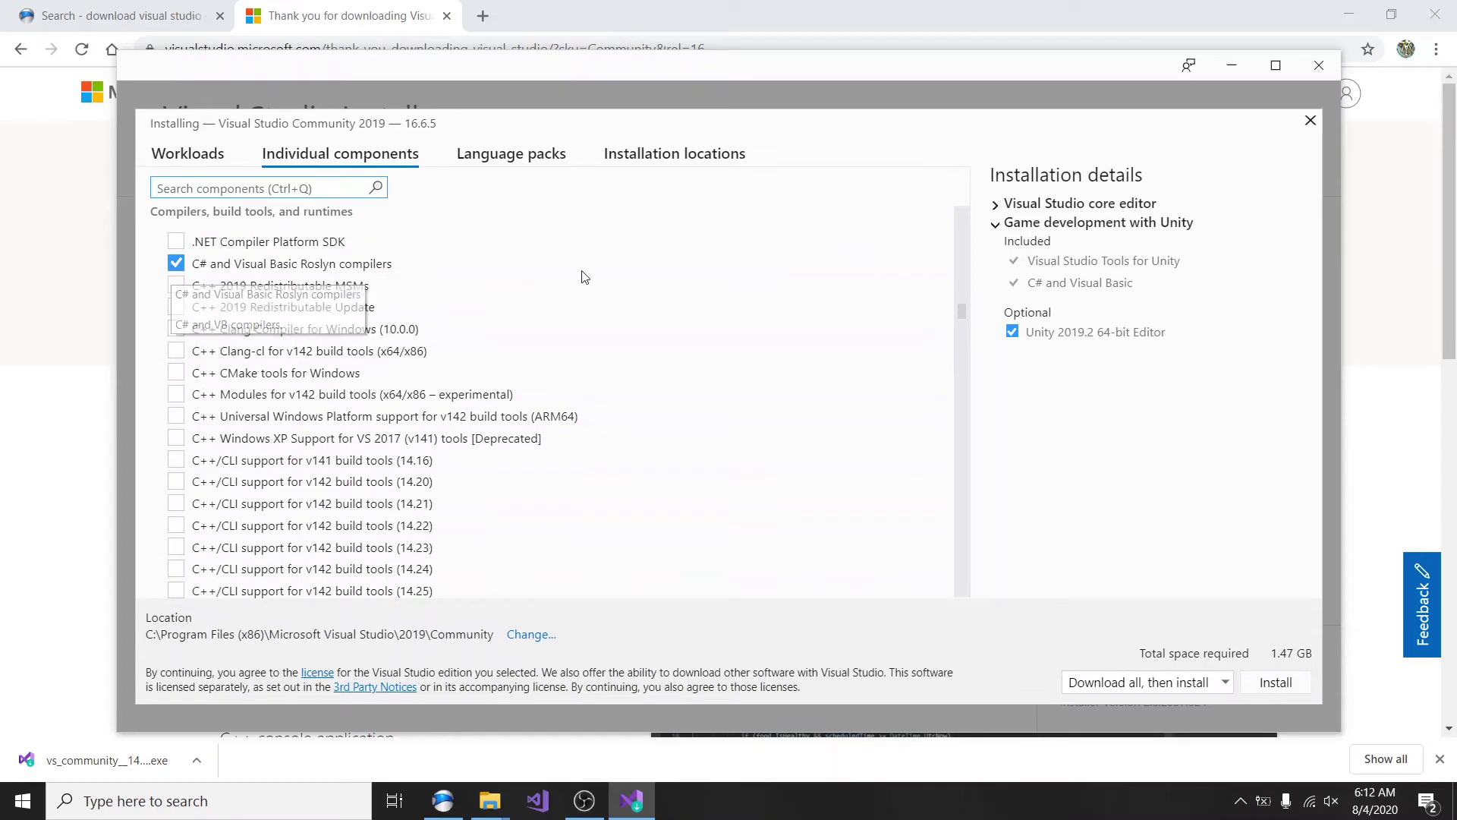
pyautogui.scroll(-8, 551, 277)
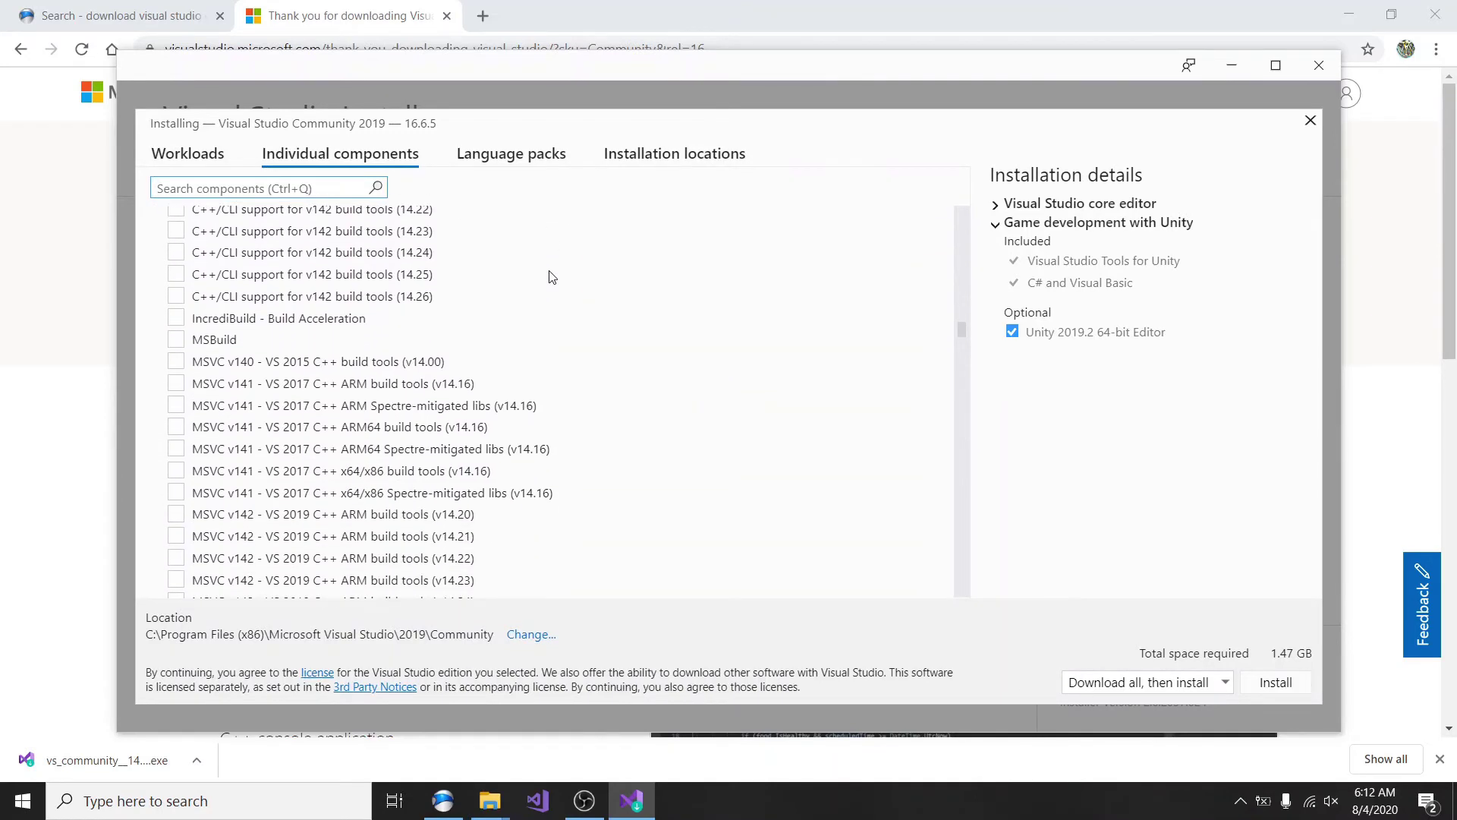
pyautogui.scroll(-15, 552, 277)
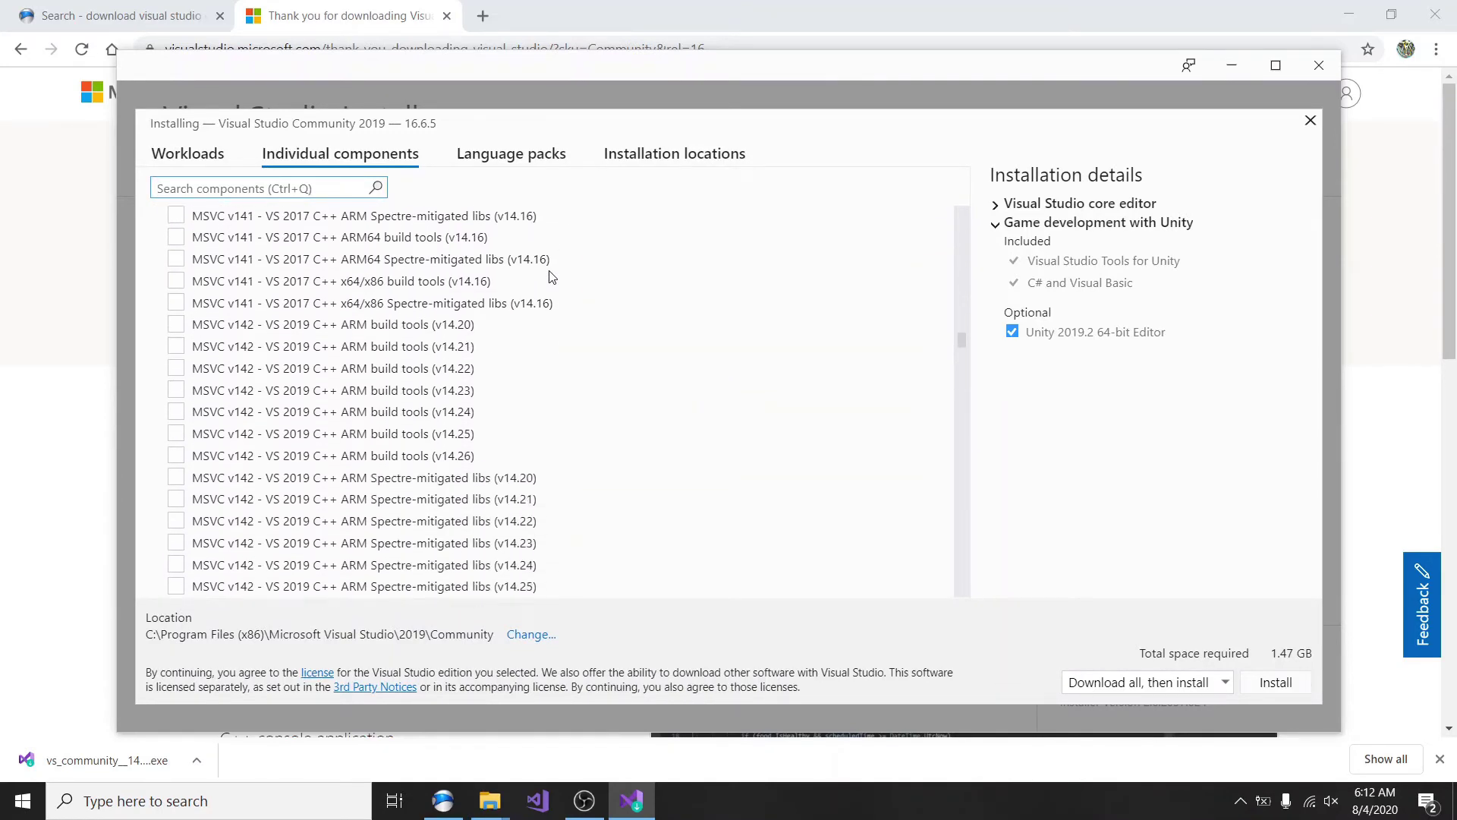
pyautogui.scroll(-20, 552, 277)
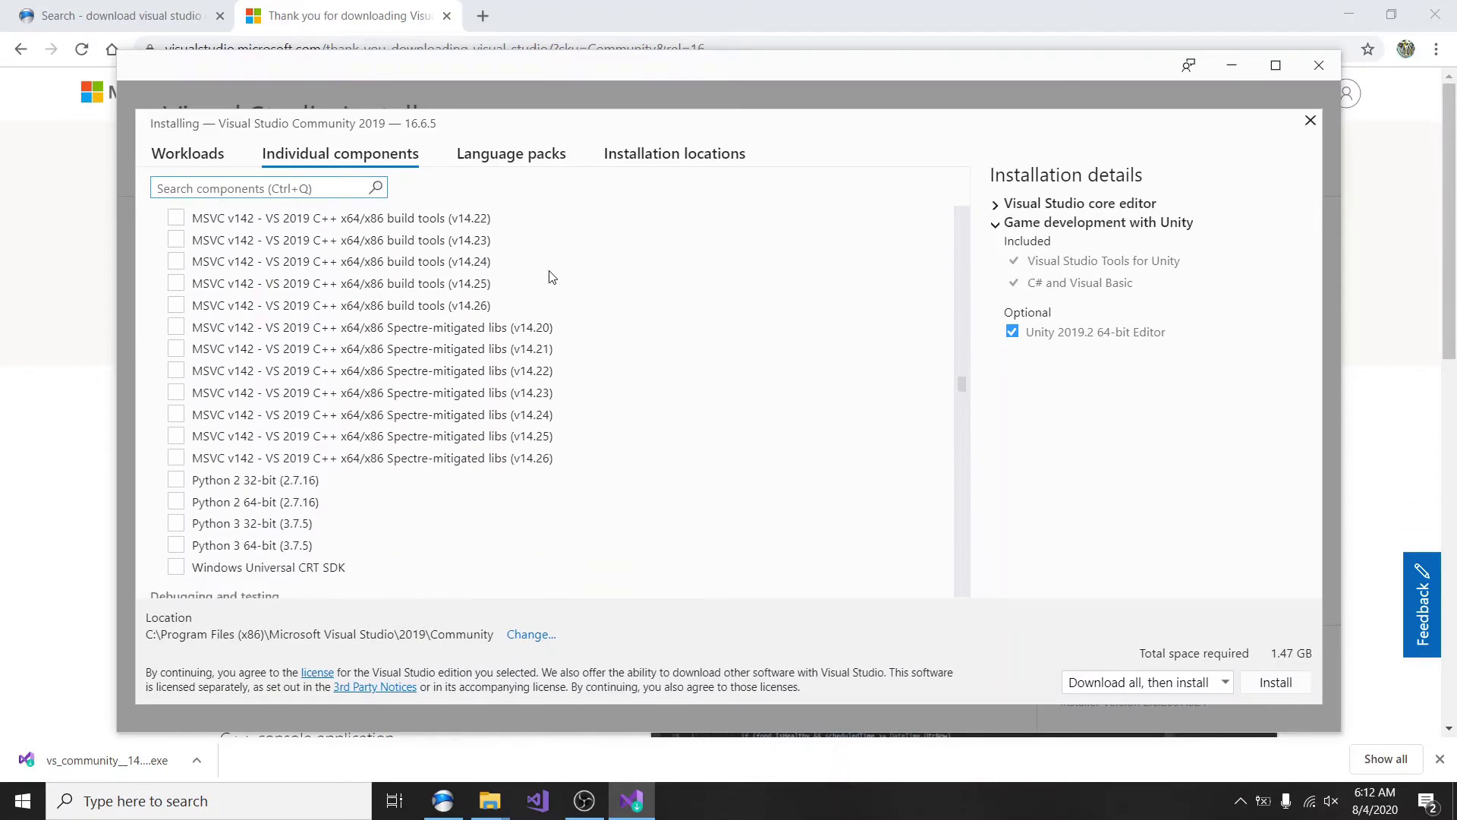
pyautogui.scroll(-20, 552, 277)
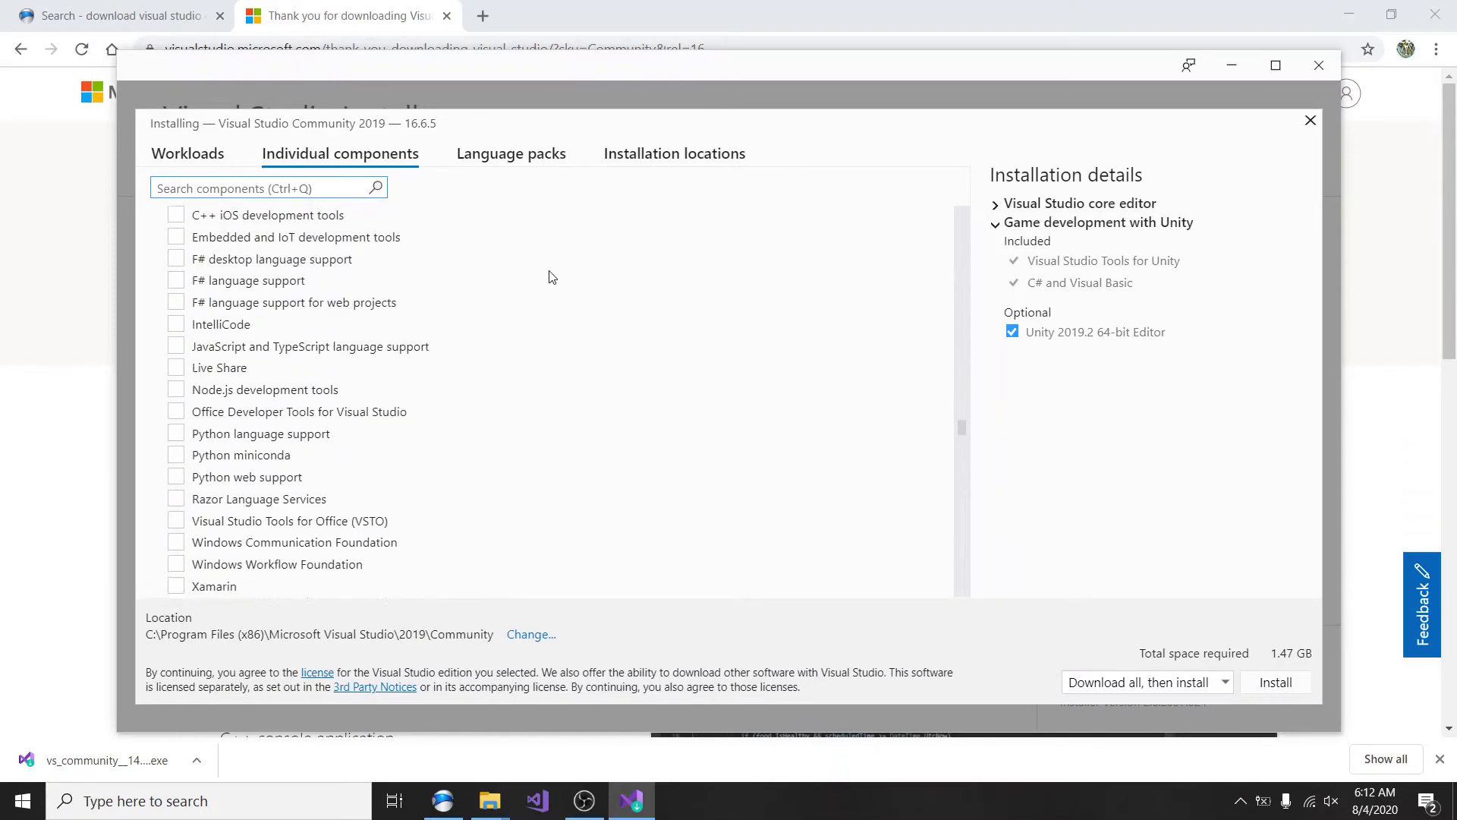
pyautogui.scroll(-20, 552, 277)
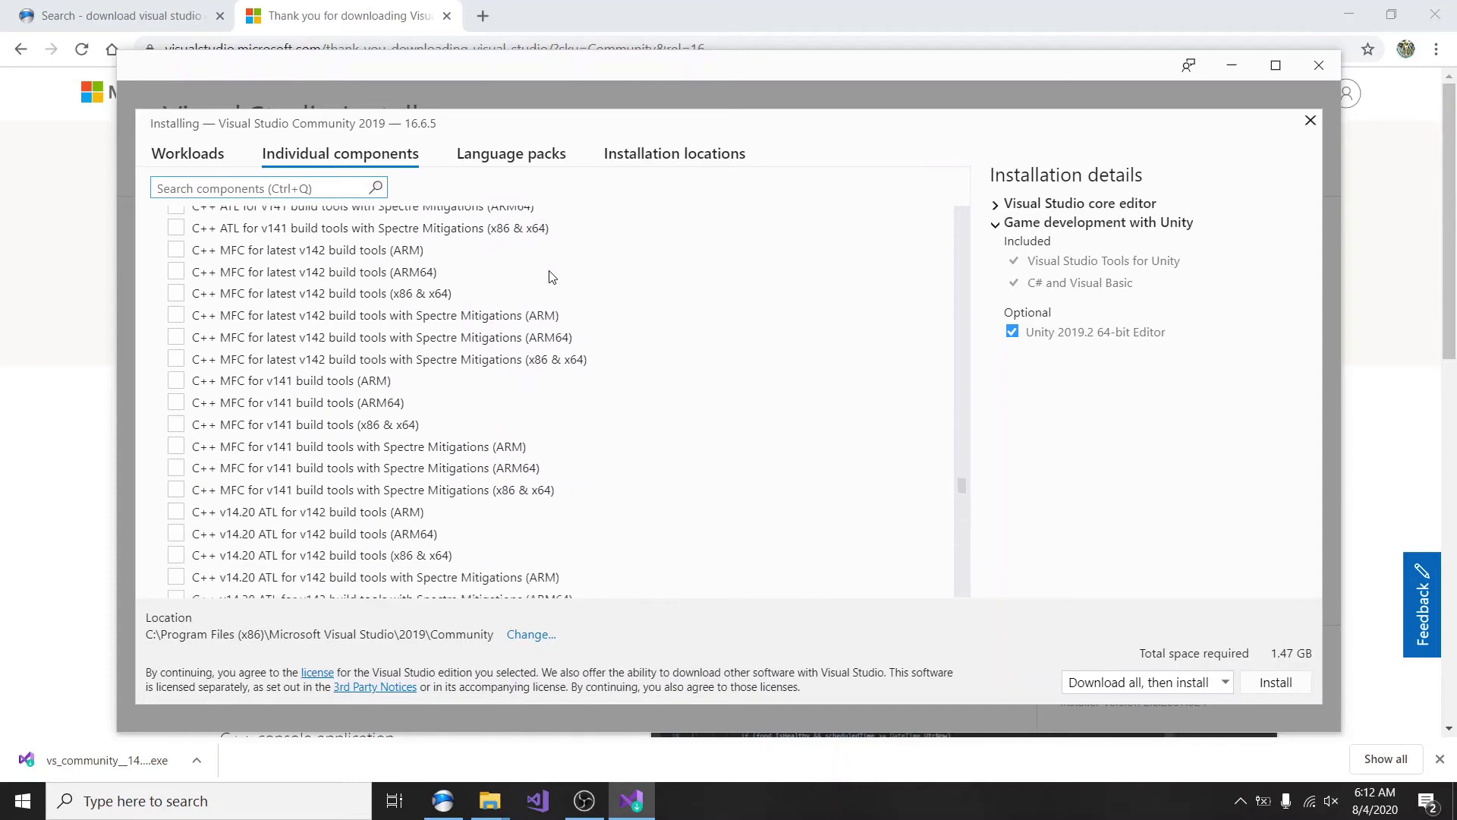
pyautogui.scroll(-5, 552, 277)
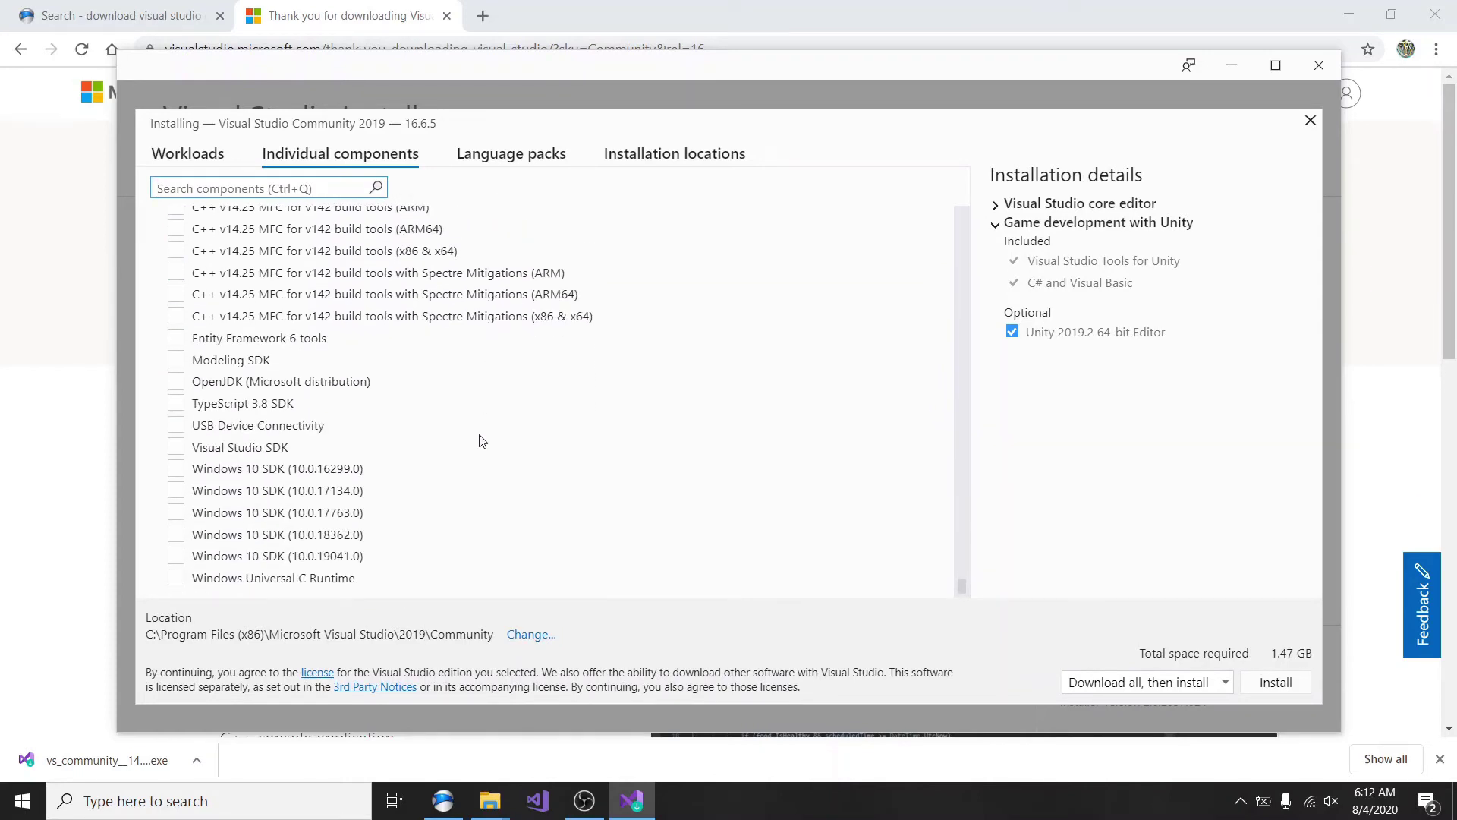
pyautogui.scroll(15, 483, 441)
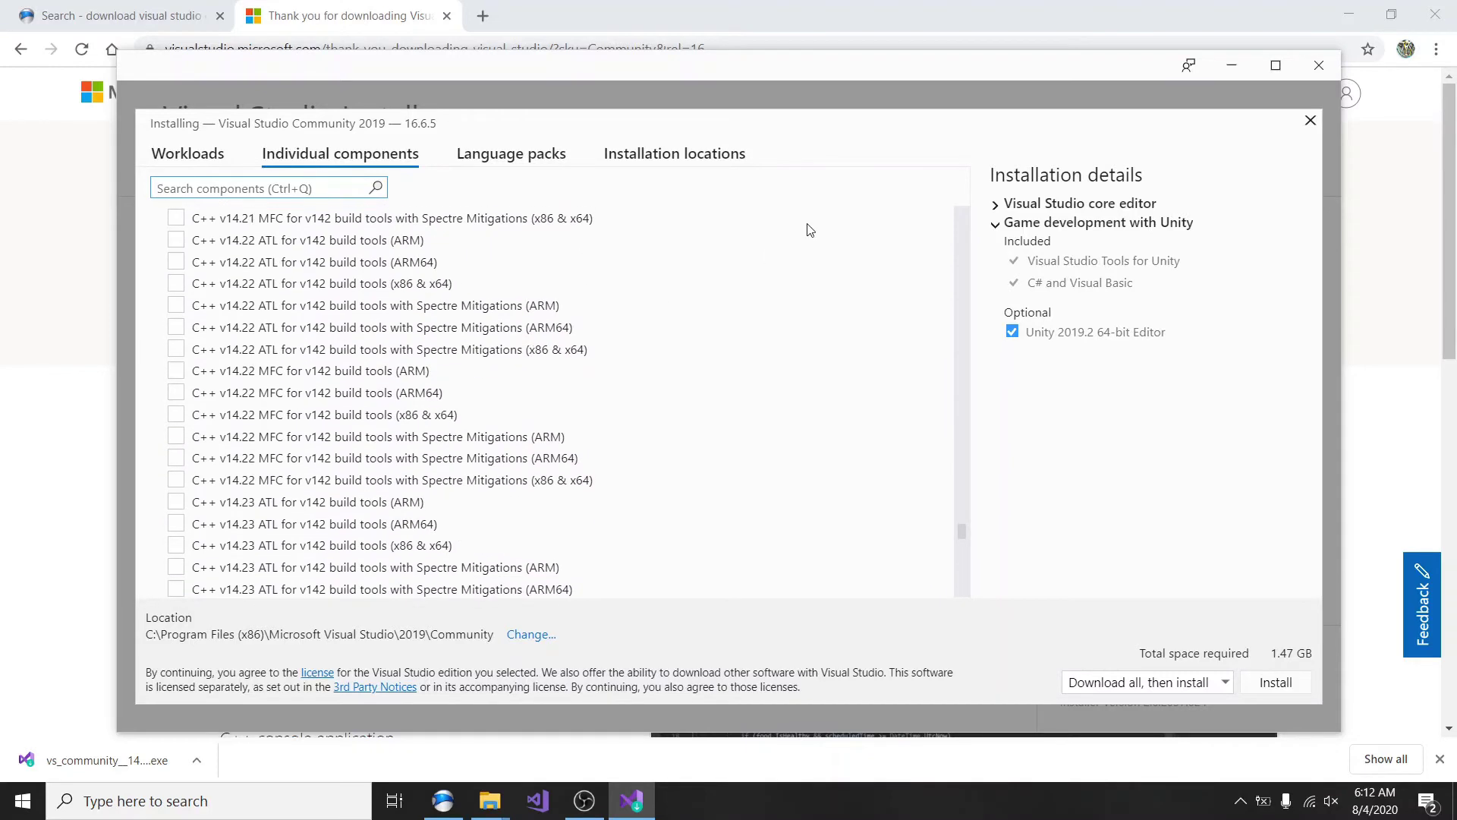
# Step: Review the language packs and installation locations, opening the folder chooser for the Visual Studio IDE path and dismissing it without a change
pyautogui.click(531, 158)
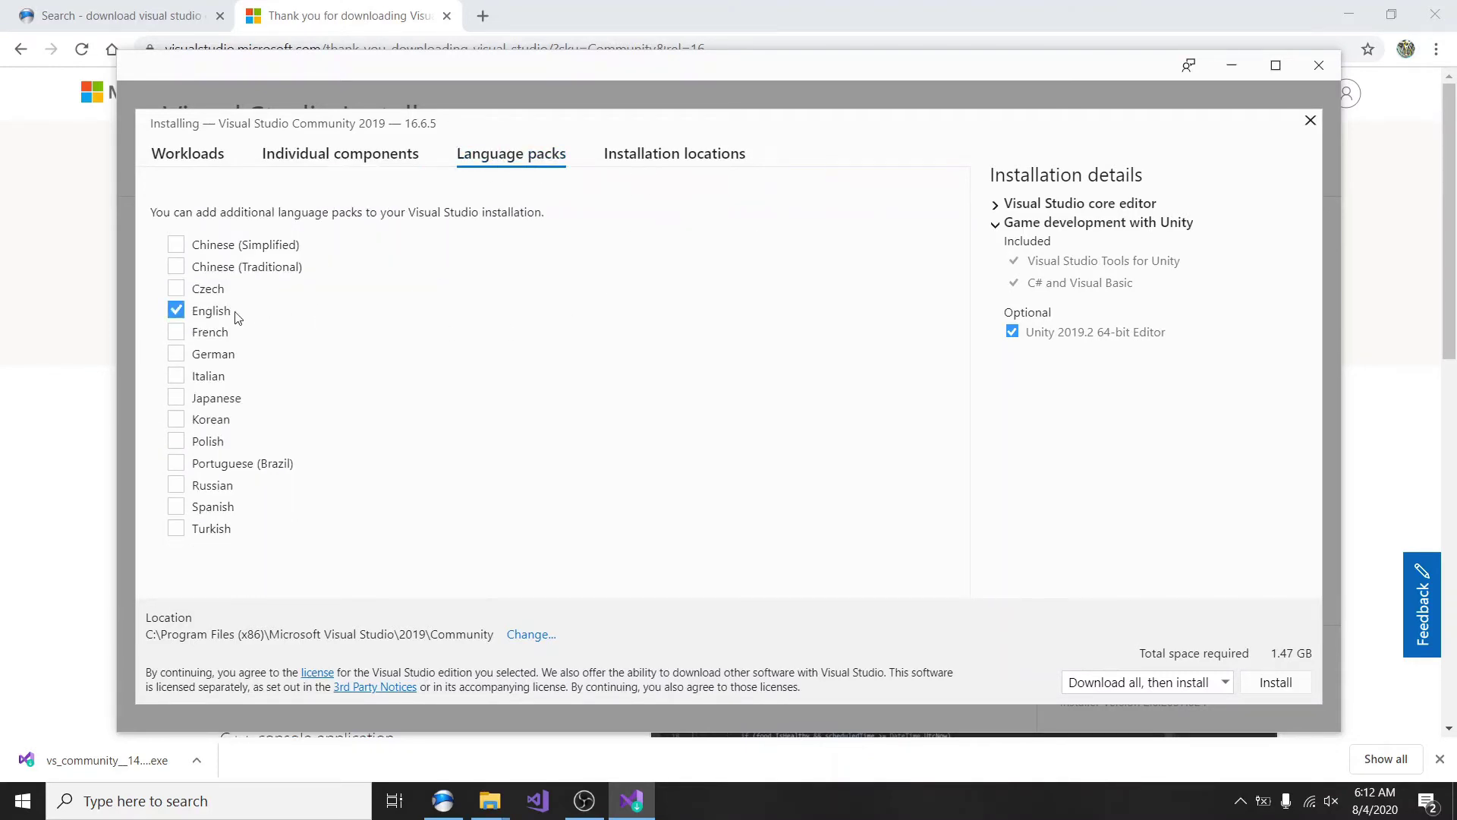
pyautogui.click(641, 156)
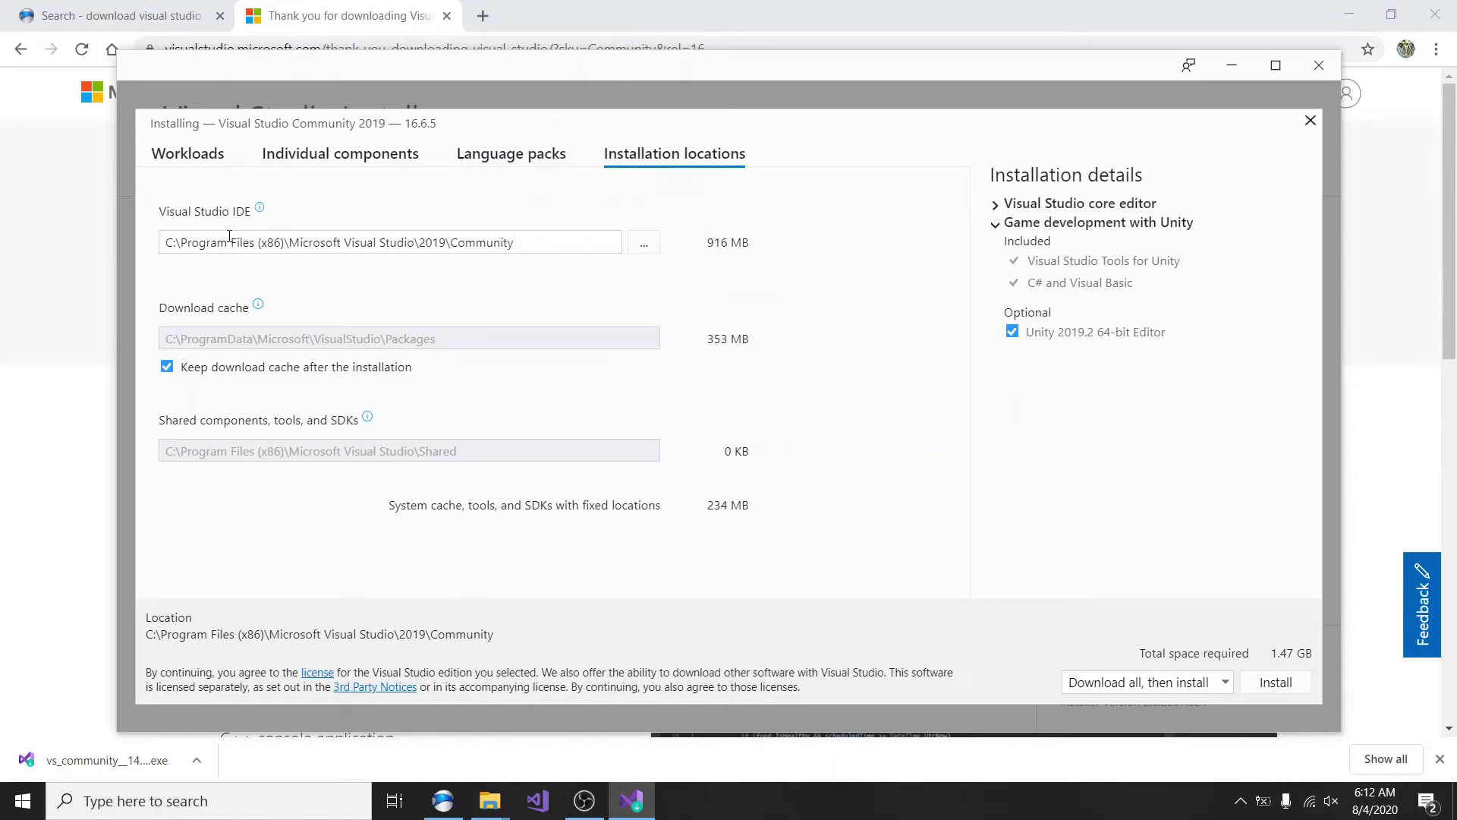
pyautogui.click(642, 242)
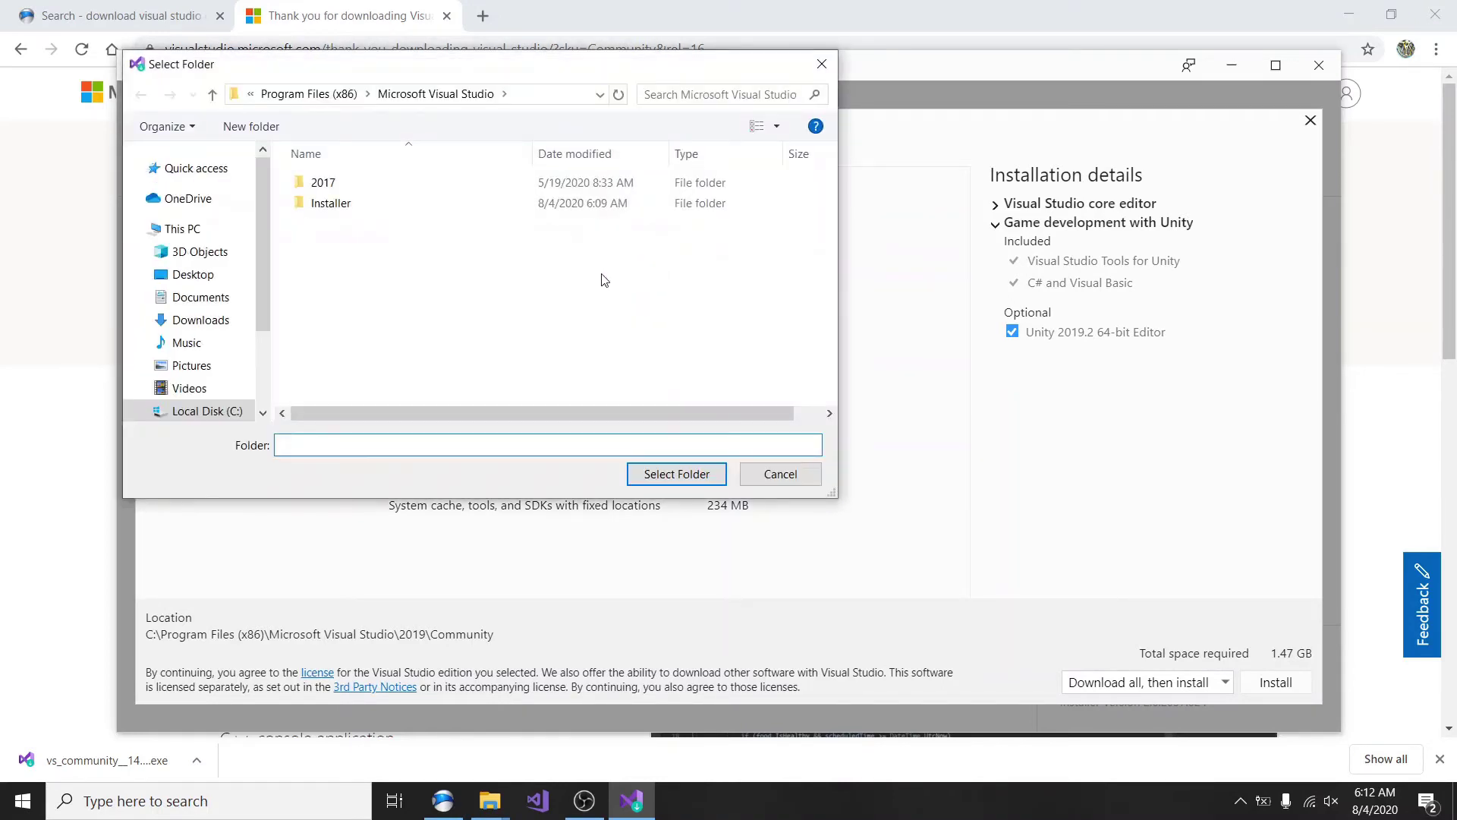
pyautogui.click(822, 64)
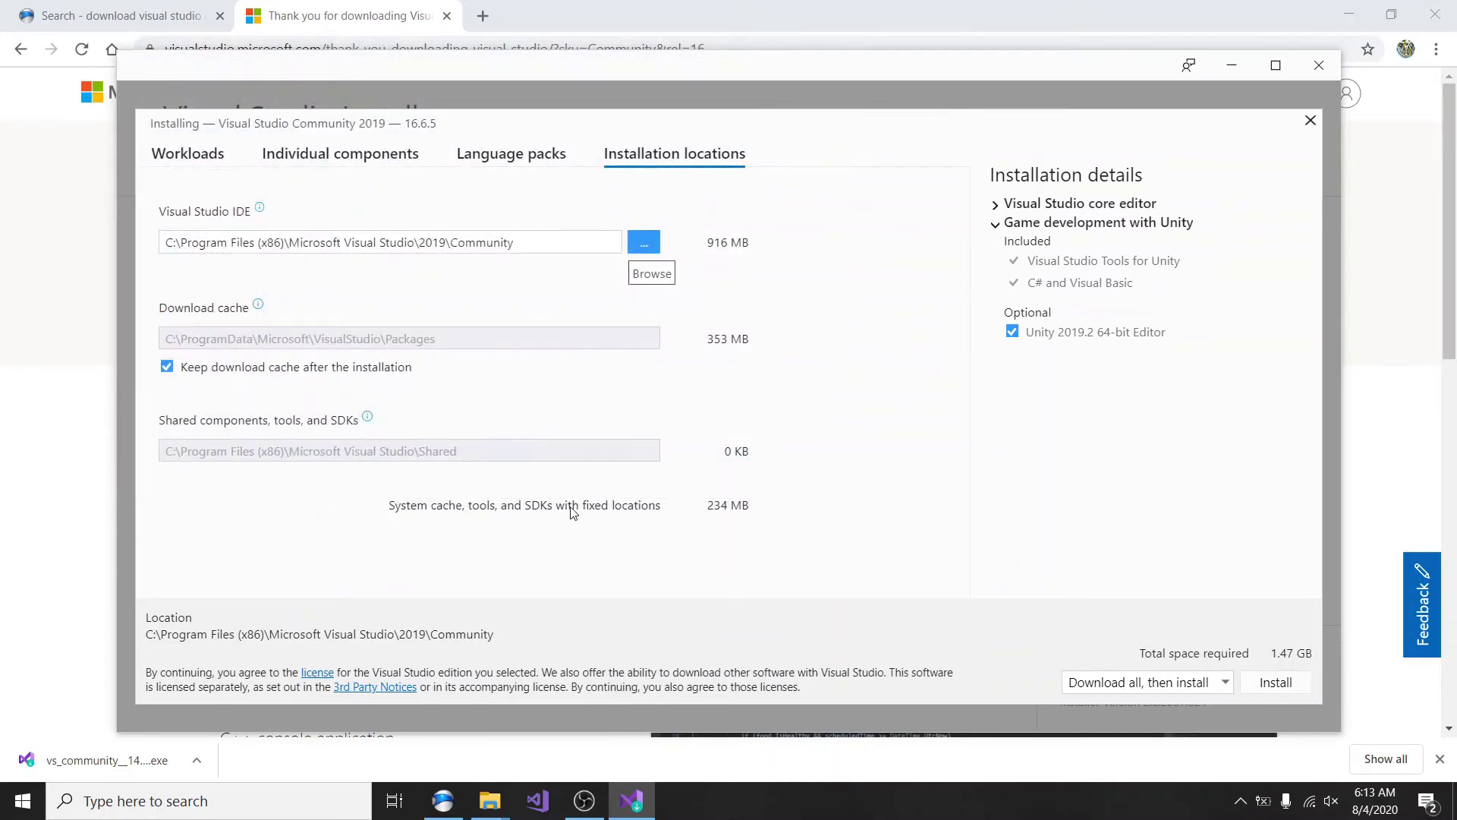
# Step: Turn off keeping the download cache after the installation and start installing Visual Studio Community 2019
pyautogui.click(167, 368)
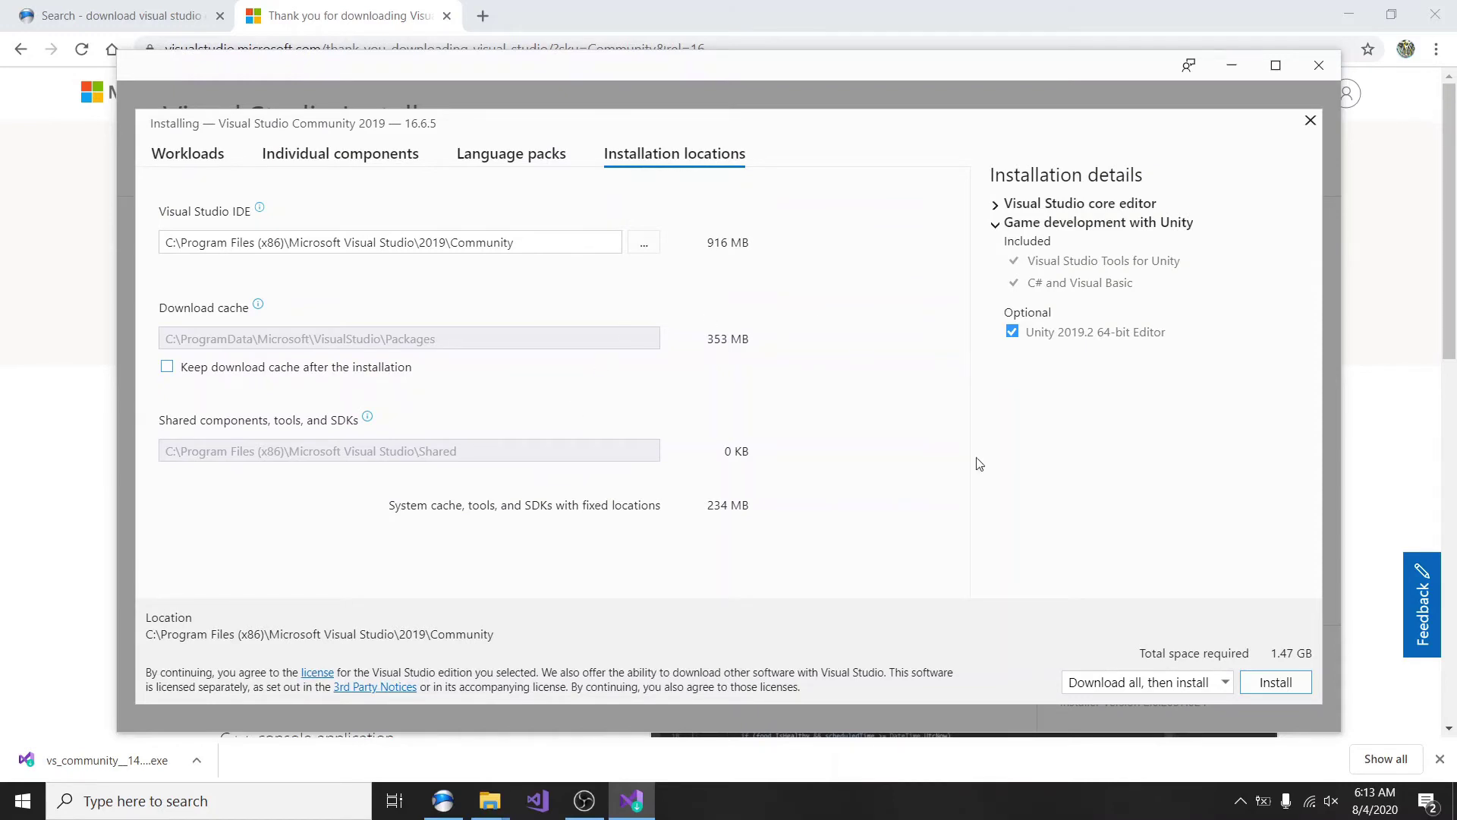
pyautogui.click(1269, 683)
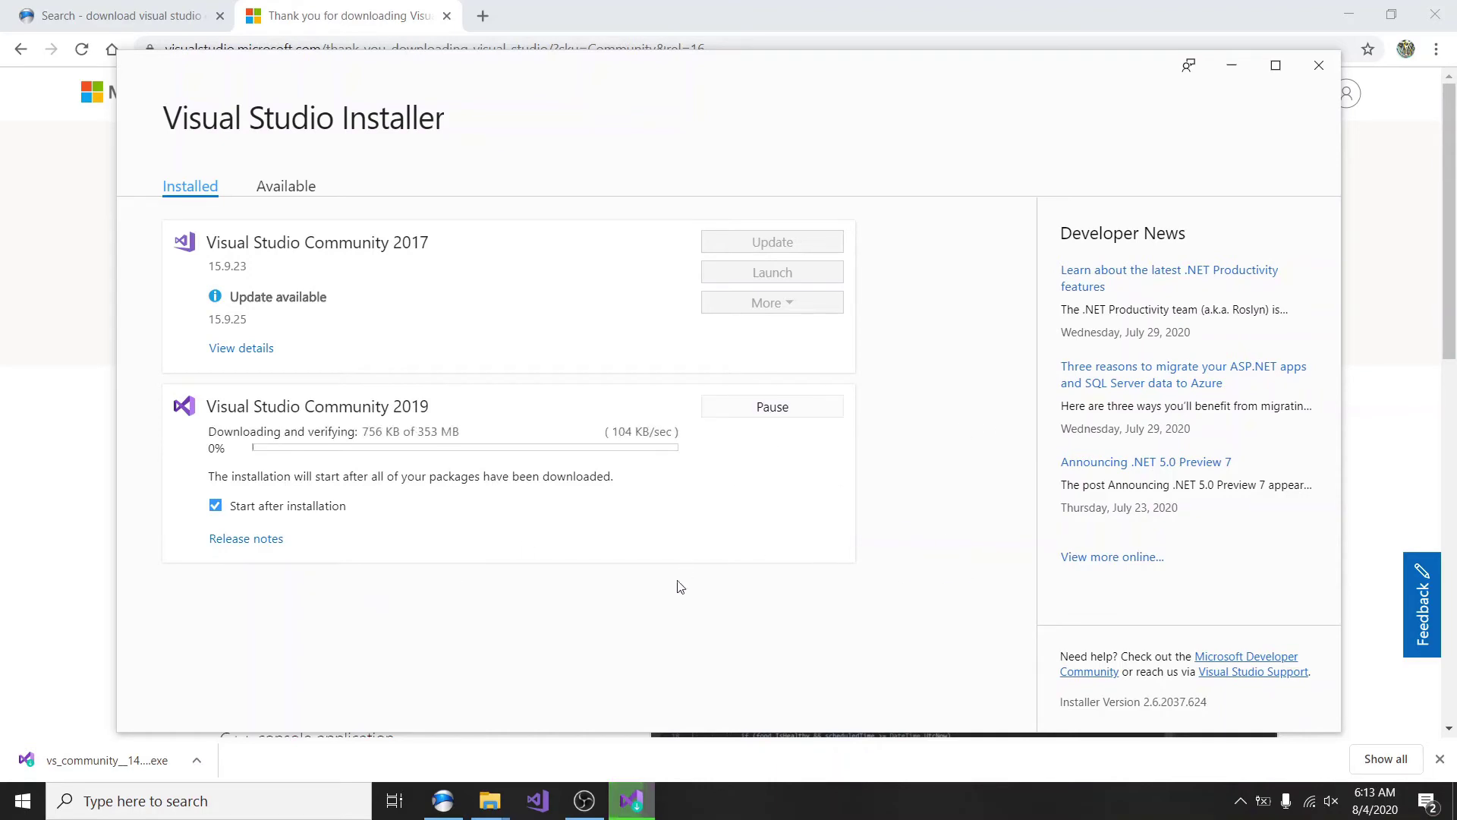
pyautogui.click(584, 801)
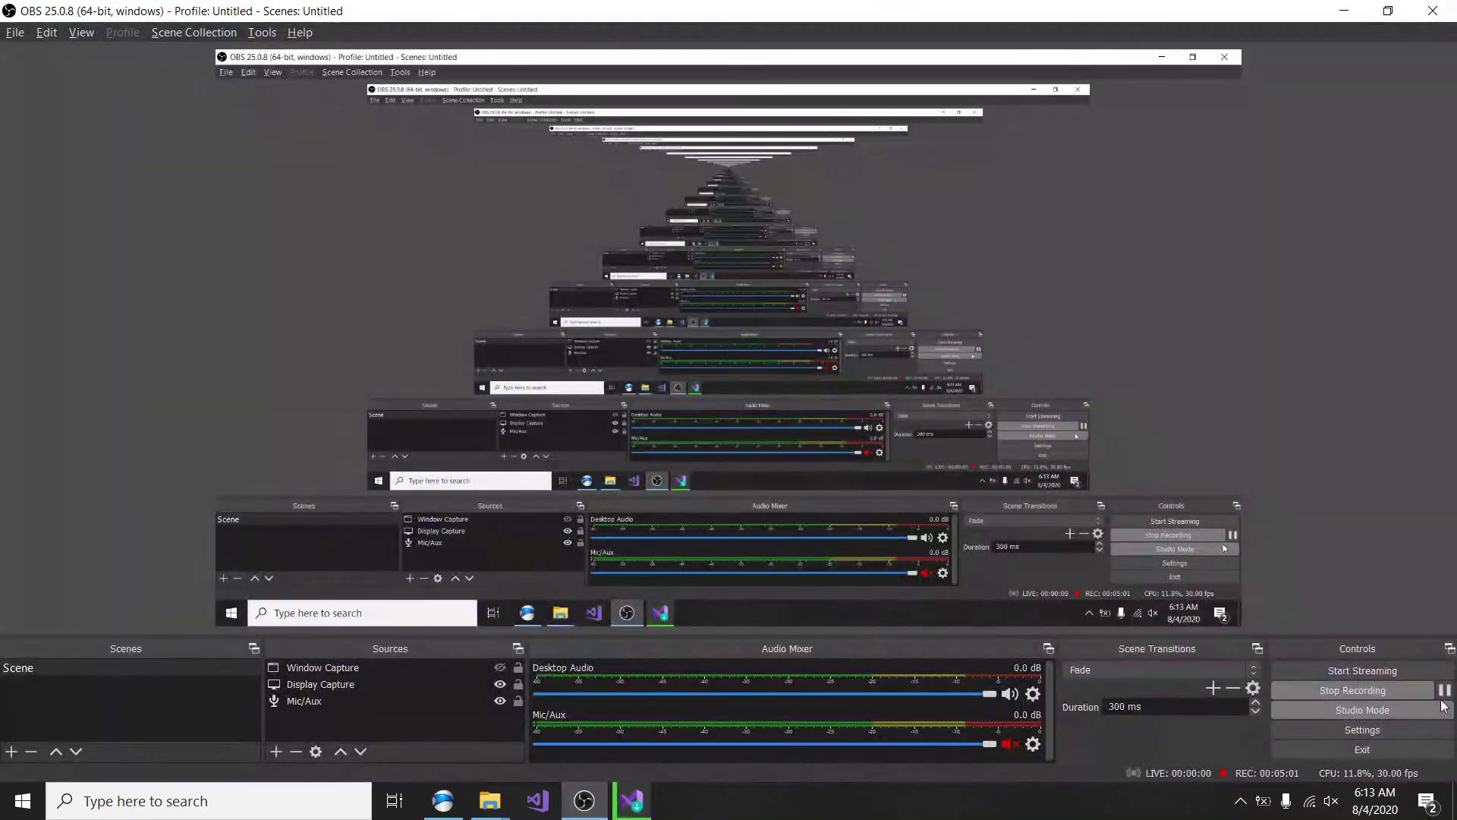
pyautogui.hotkey('alt', 'Tab')
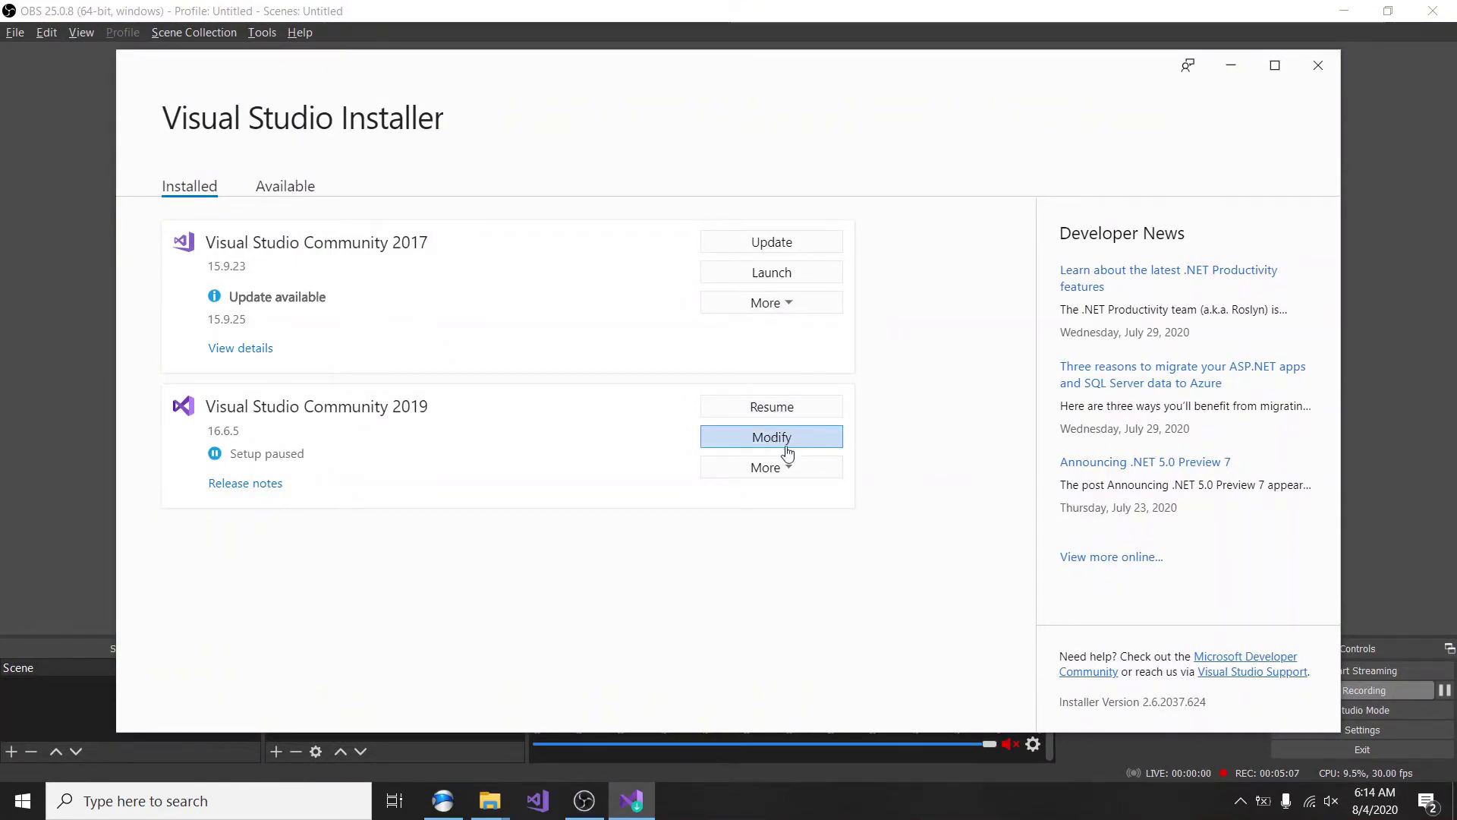
pyautogui.doubleClick(286, 456)
pyautogui.click(353, 457)
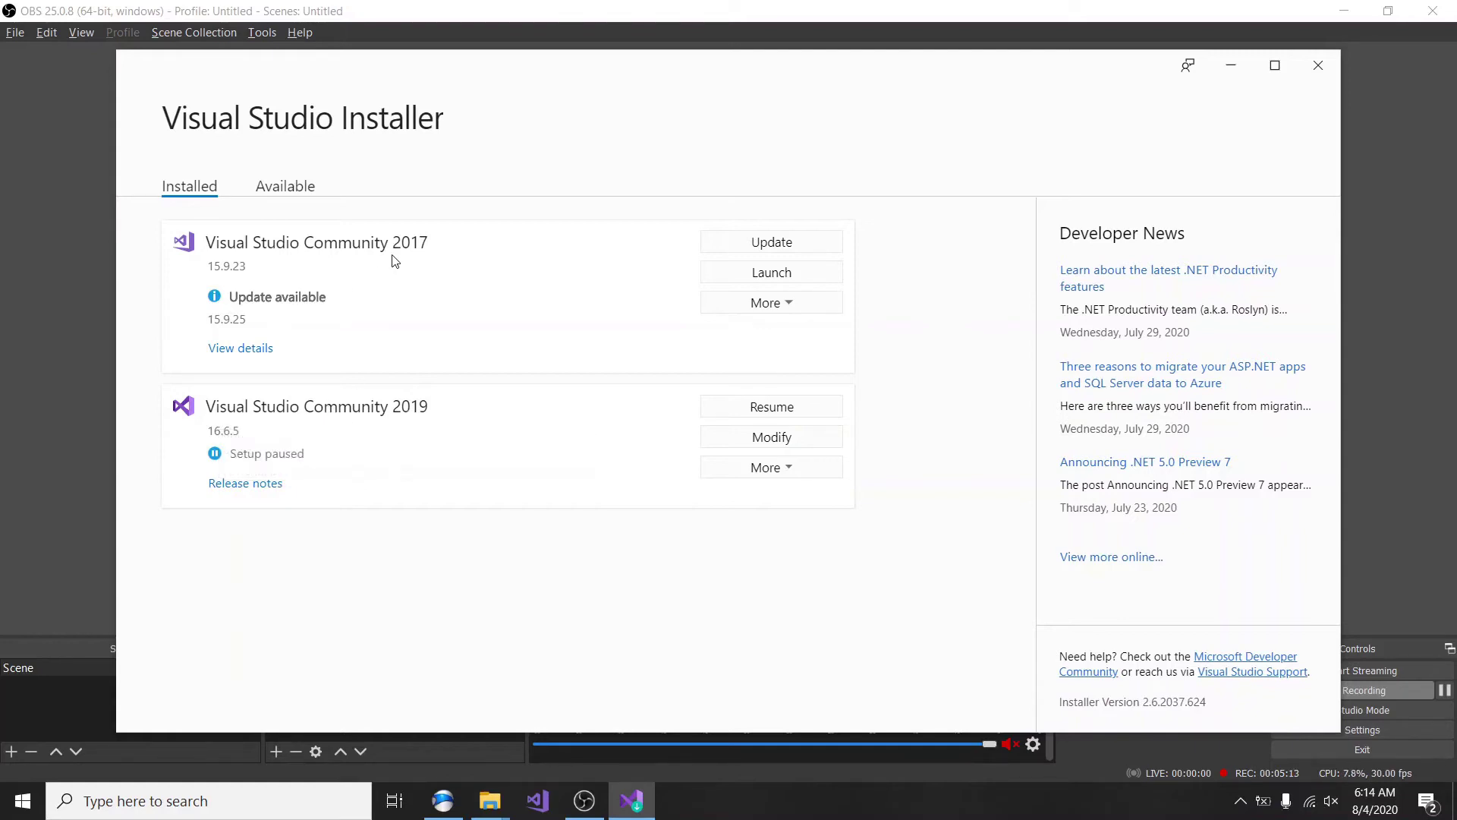
pyautogui.doubleClick(417, 243)
pyautogui.doubleClick(417, 407)
pyautogui.click(563, 327)
# Step: Remove the paused Visual Studio Community 2019 setup, confirm the uninstall and decline the survey
pyautogui.click(769, 469)
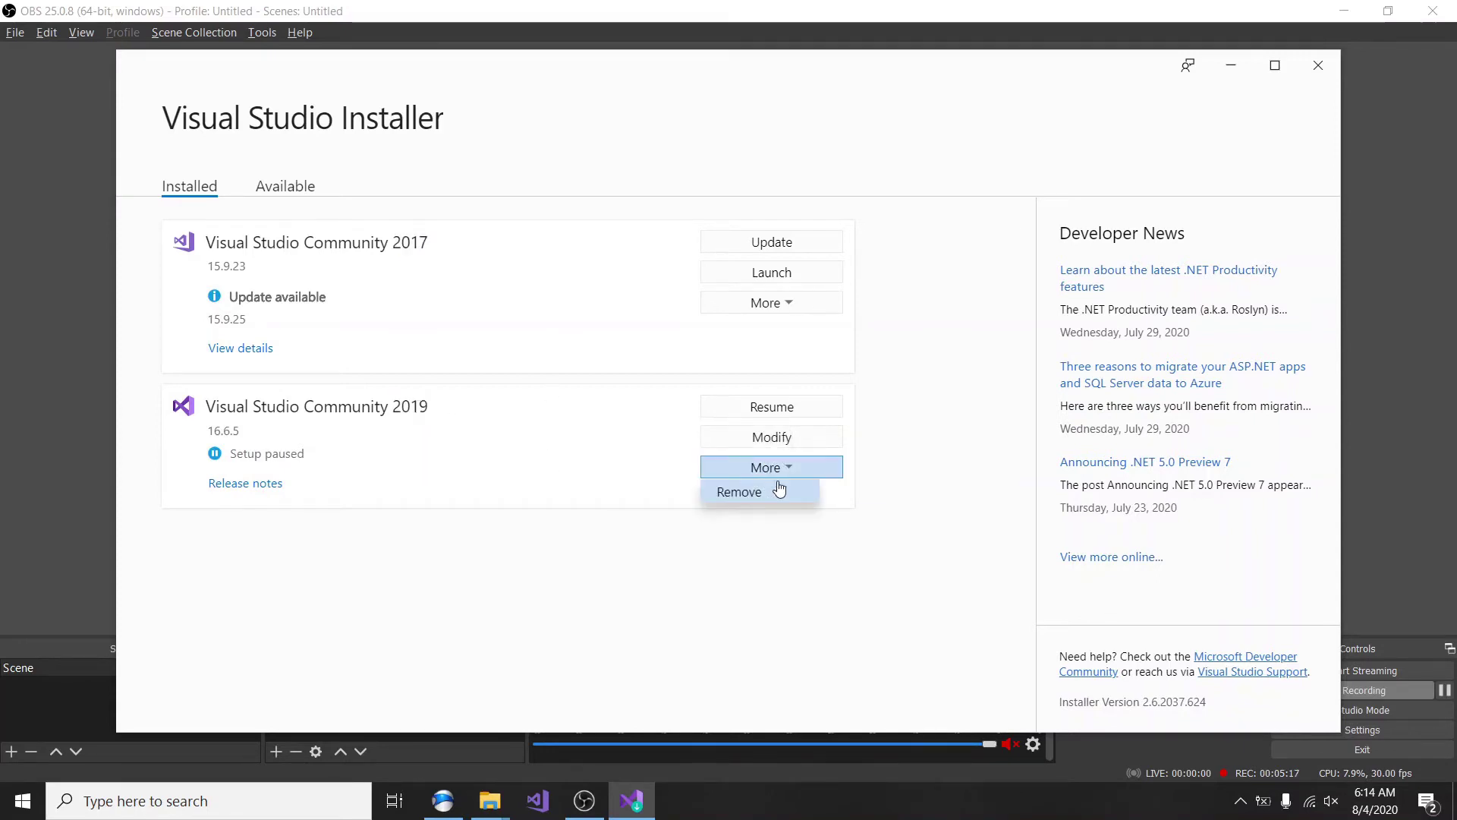
pyautogui.click(761, 501)
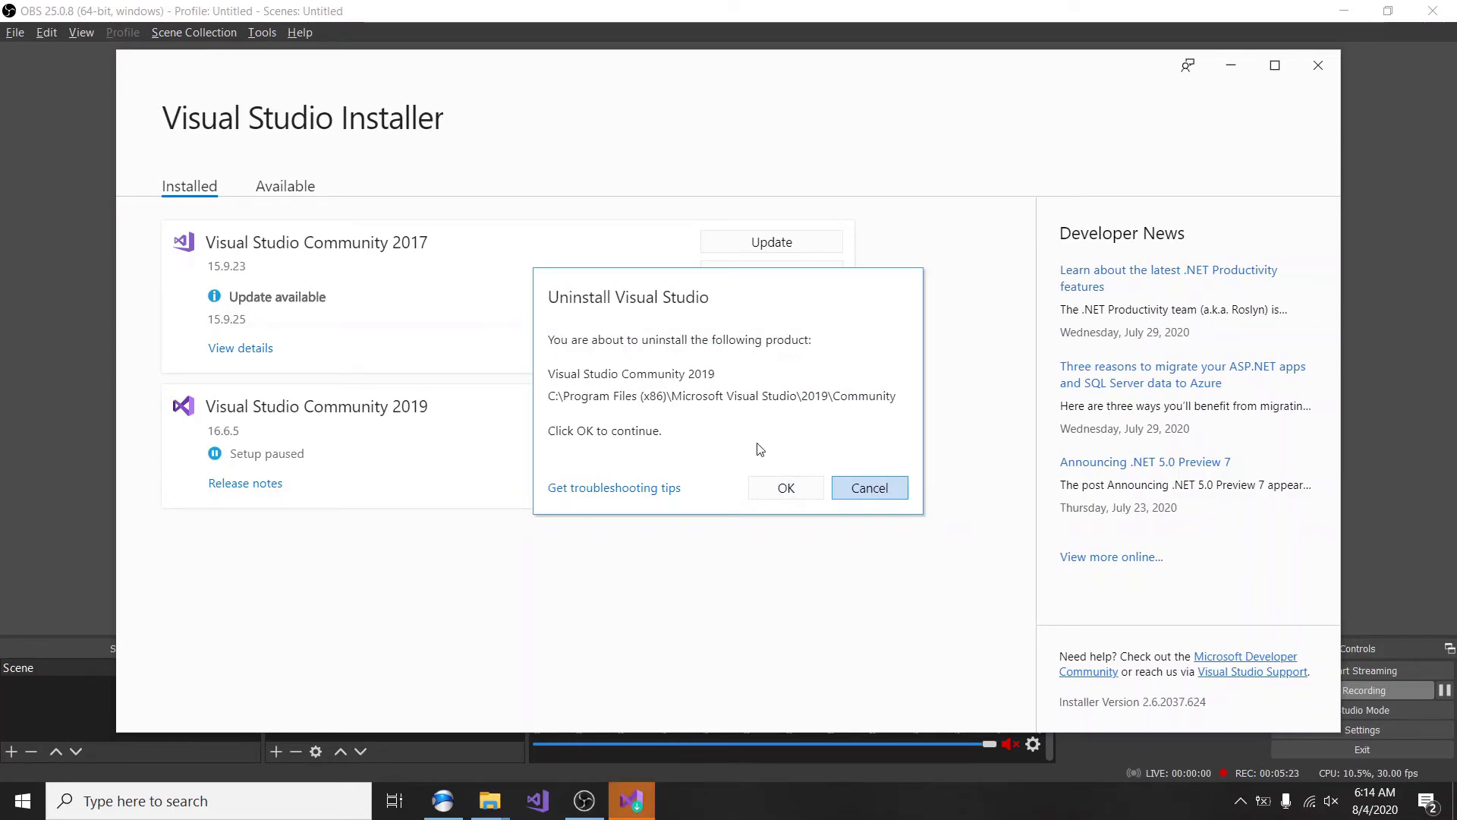
pyautogui.click(793, 489)
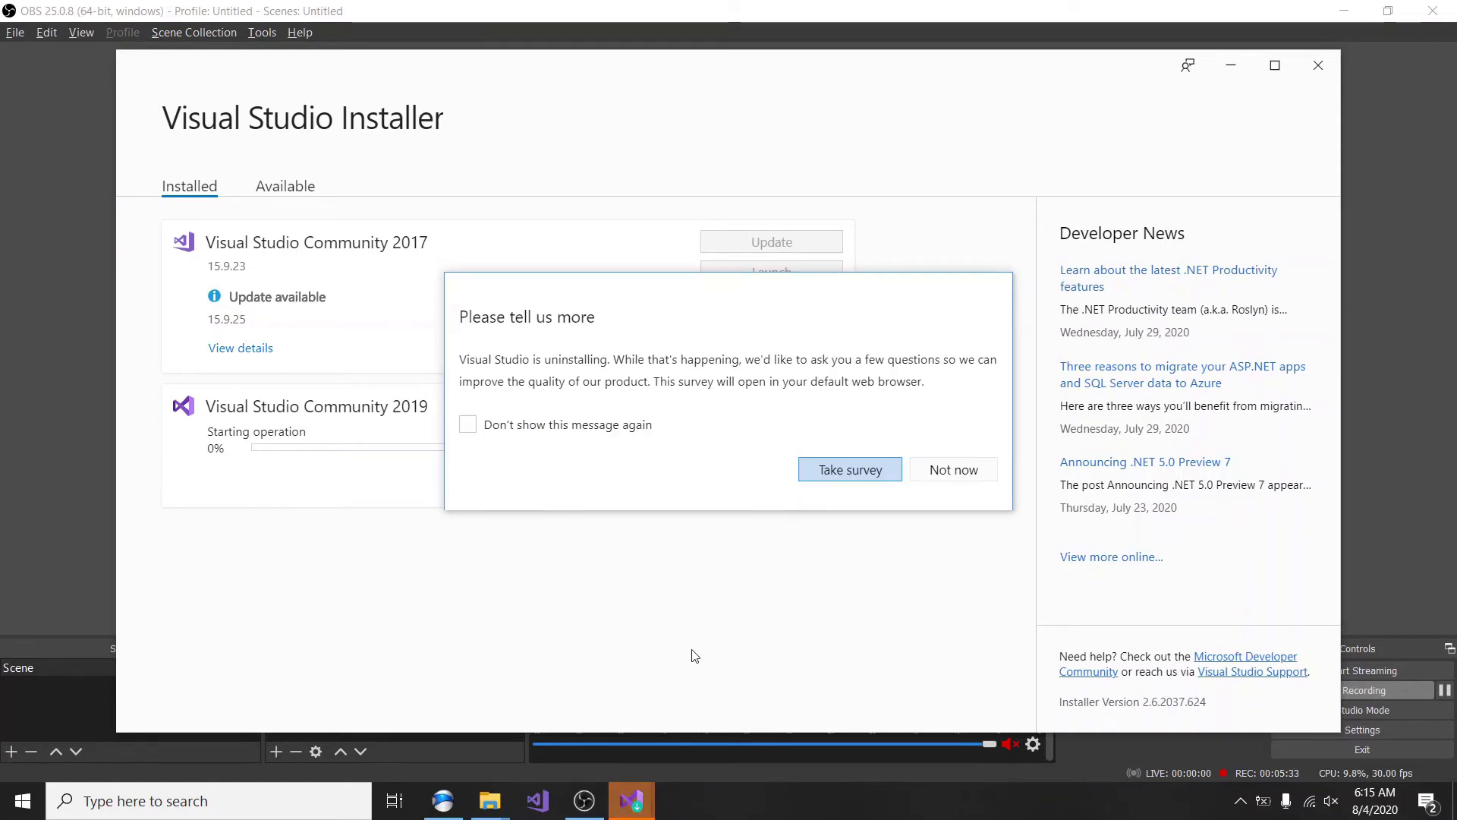
pyautogui.click(945, 475)
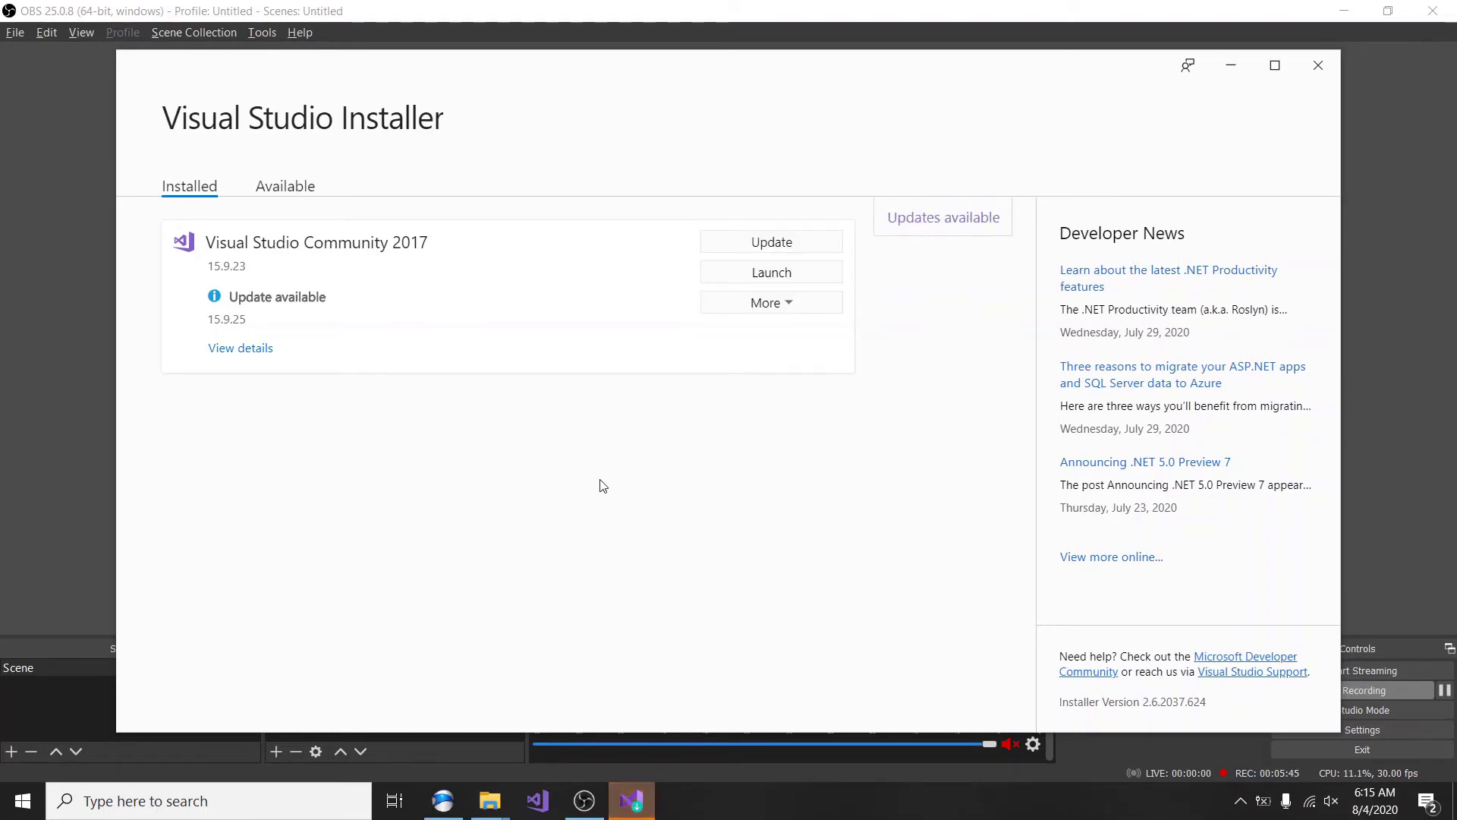
# Step: Switch to the browser and review the Visual Studio download page address and the "download visual studio offline" search
pyautogui.doubleClick(416, 243)
pyautogui.click(417, 414)
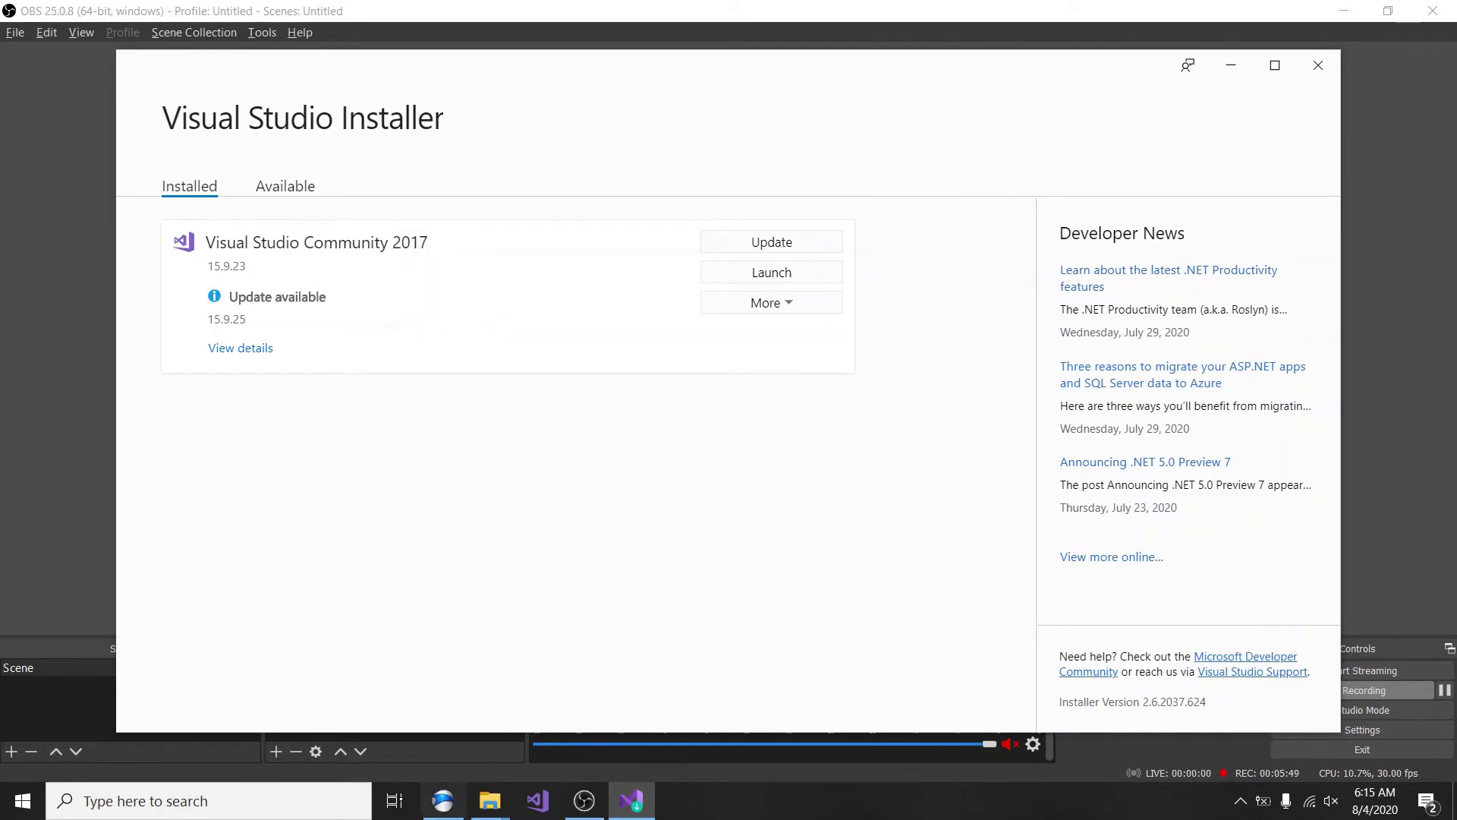
pyautogui.click(443, 802)
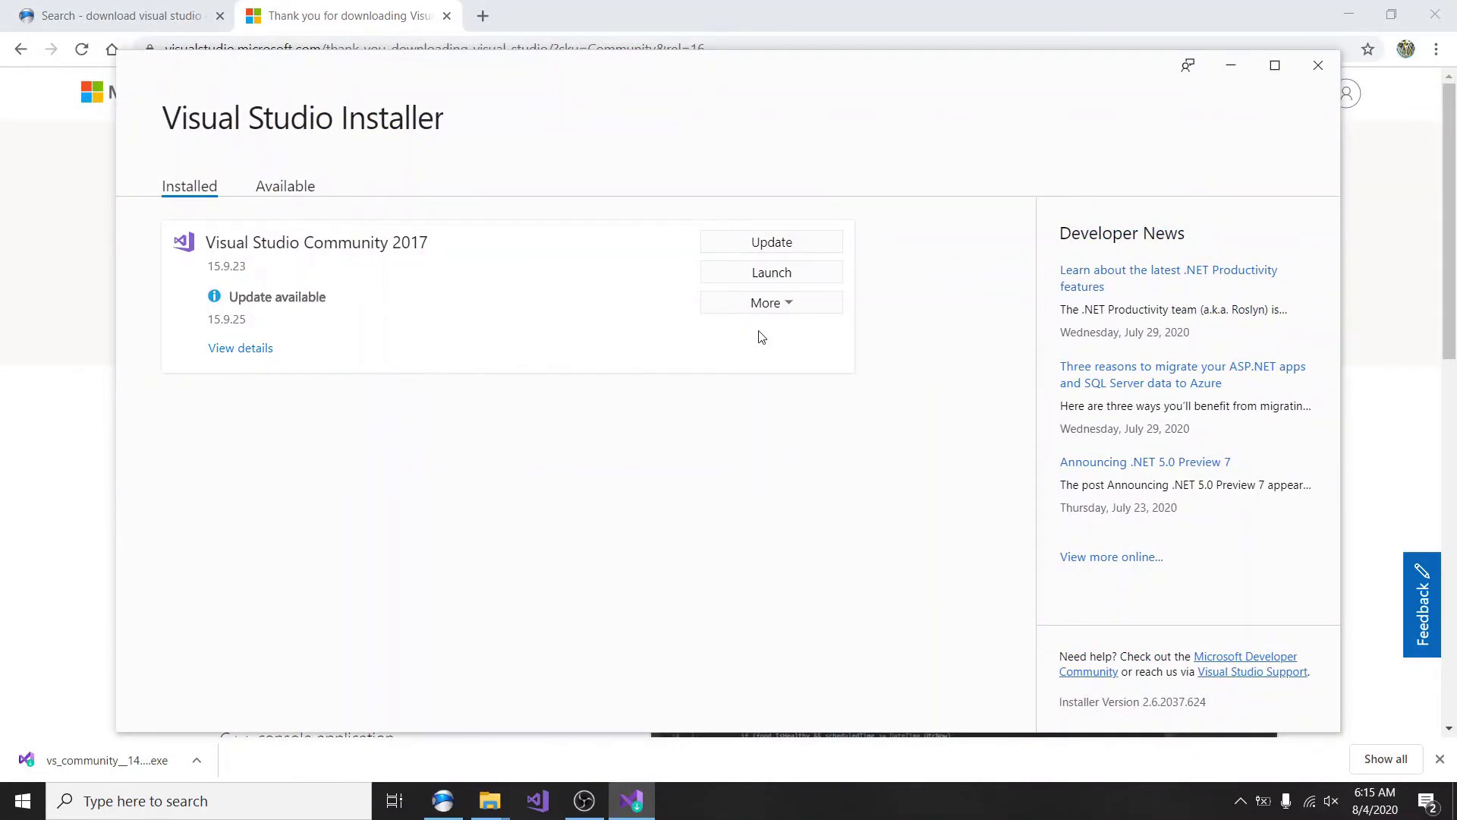
pyautogui.click(101, 256)
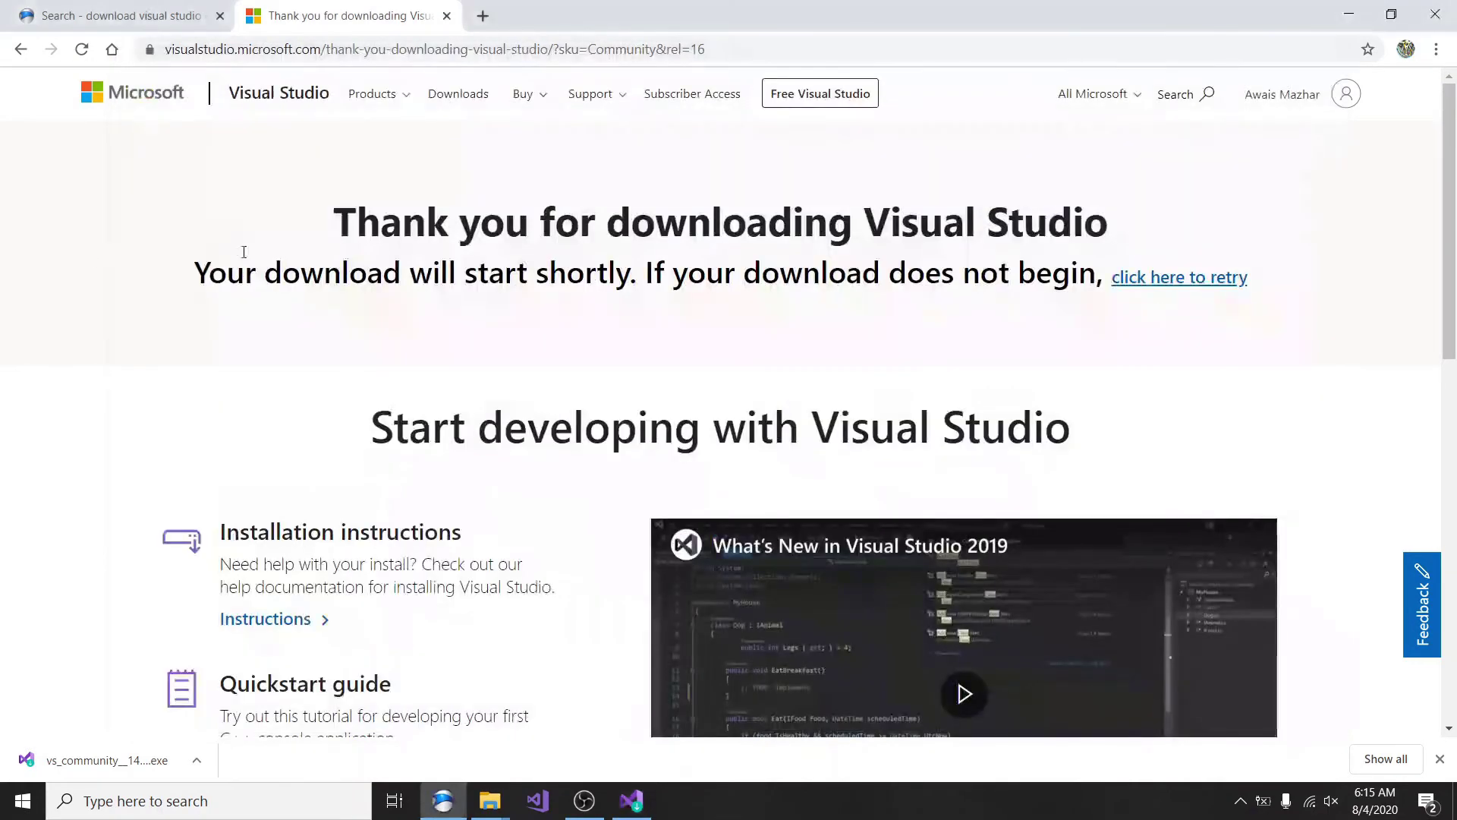
pyautogui.click(395, 50)
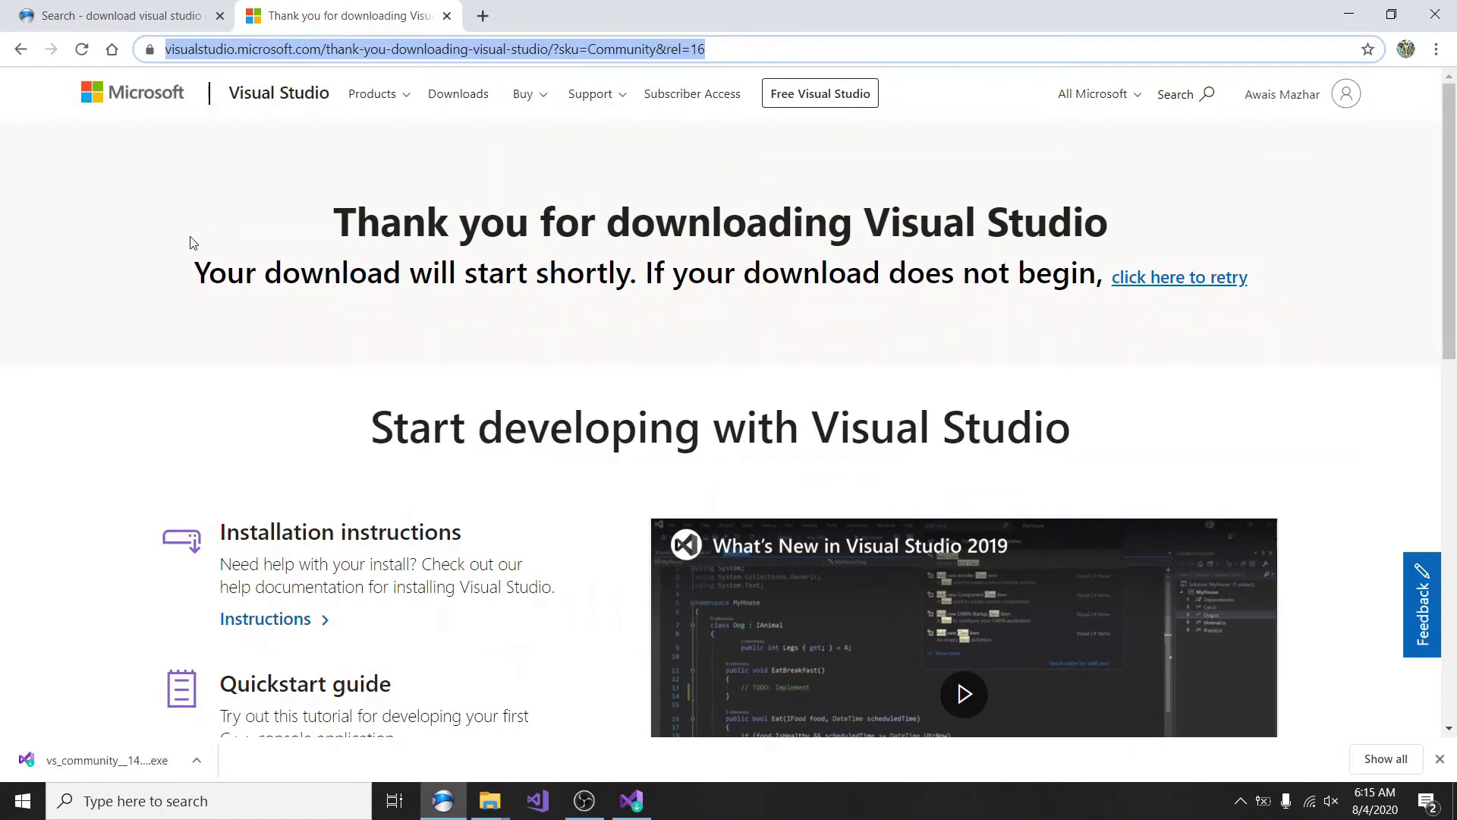
pyautogui.click(110, 15)
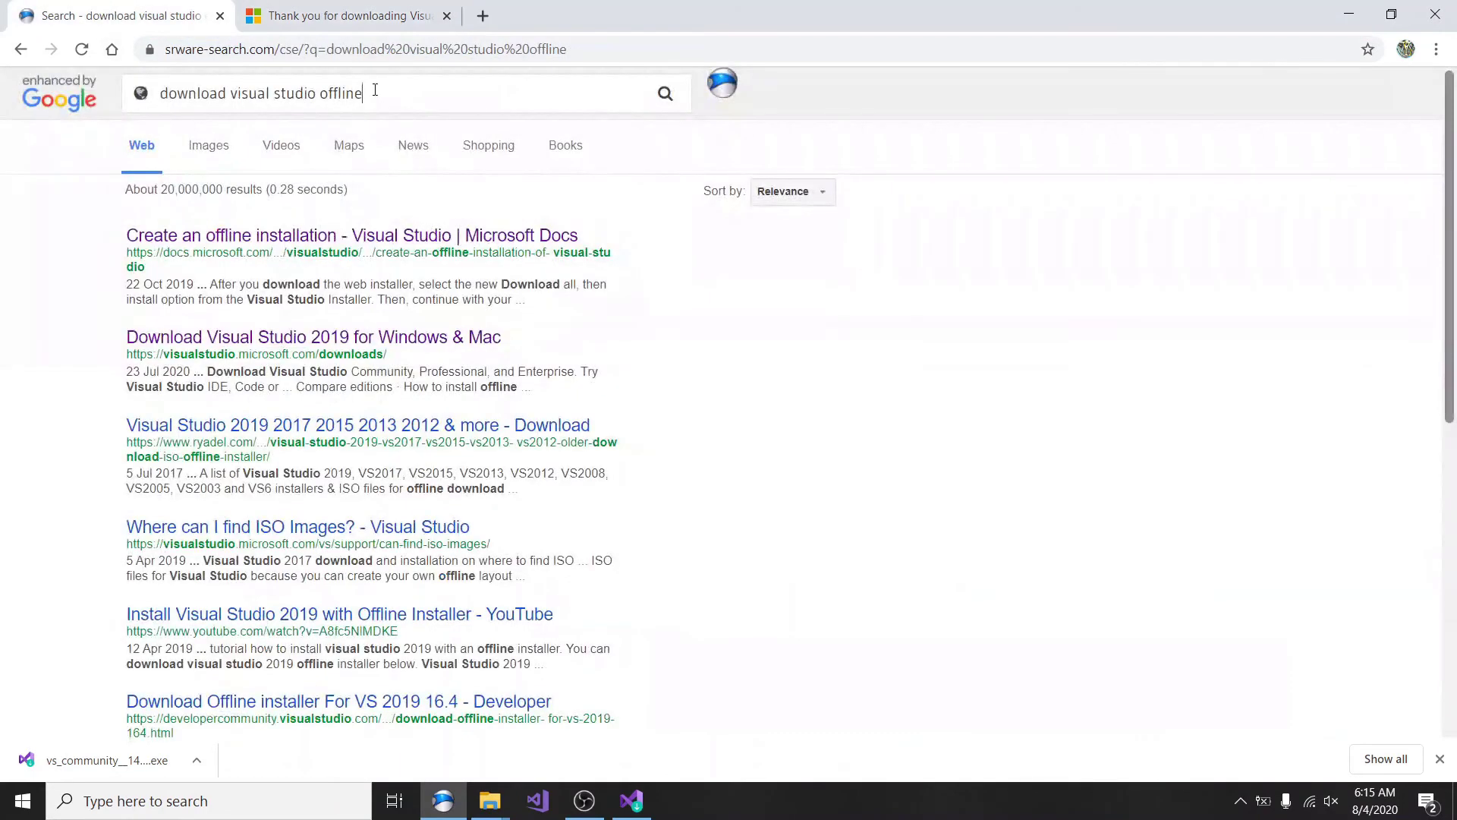
pyautogui.tripleClick(375, 89)
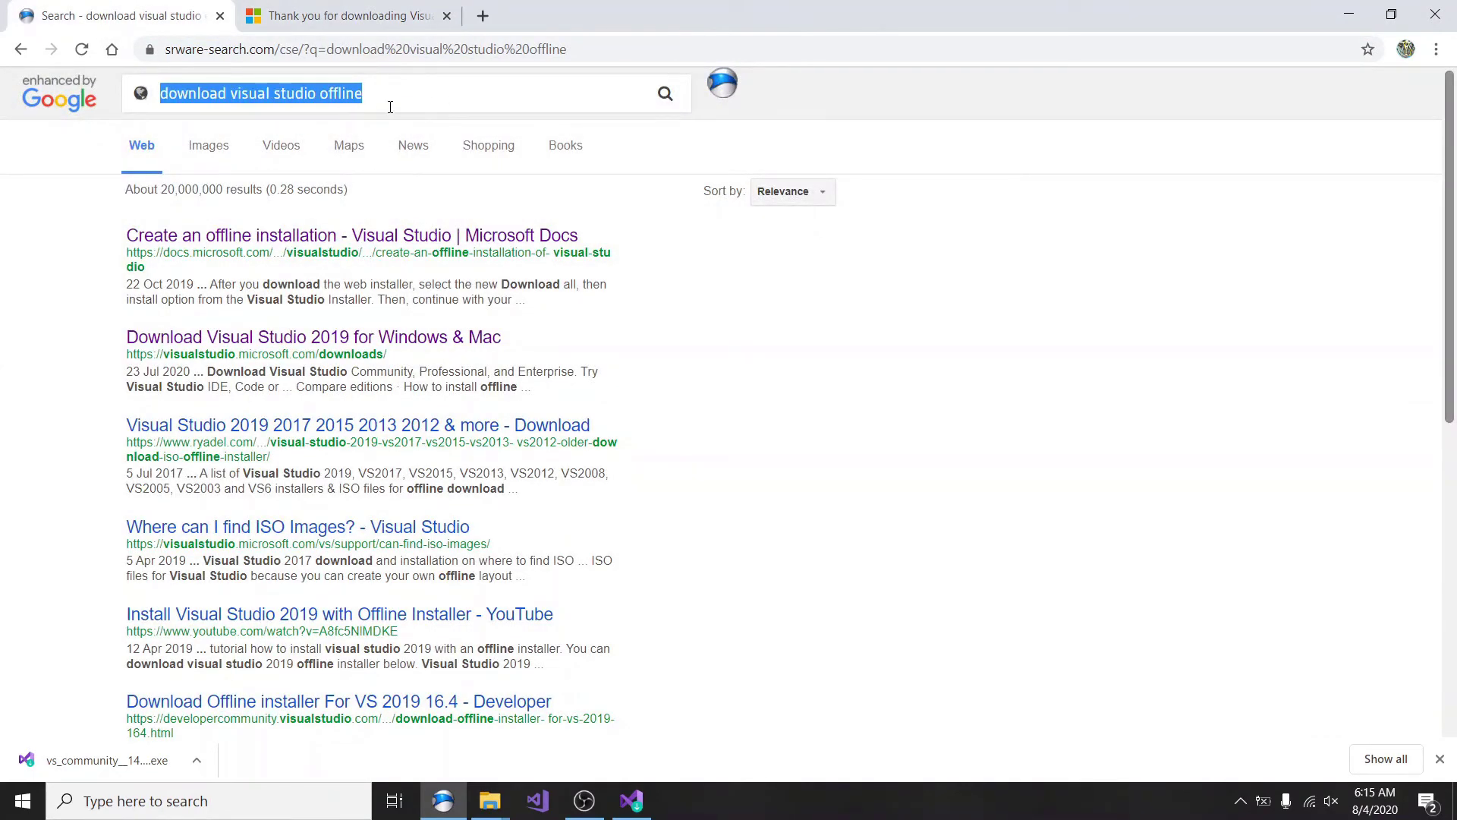
pyautogui.click(393, 92)
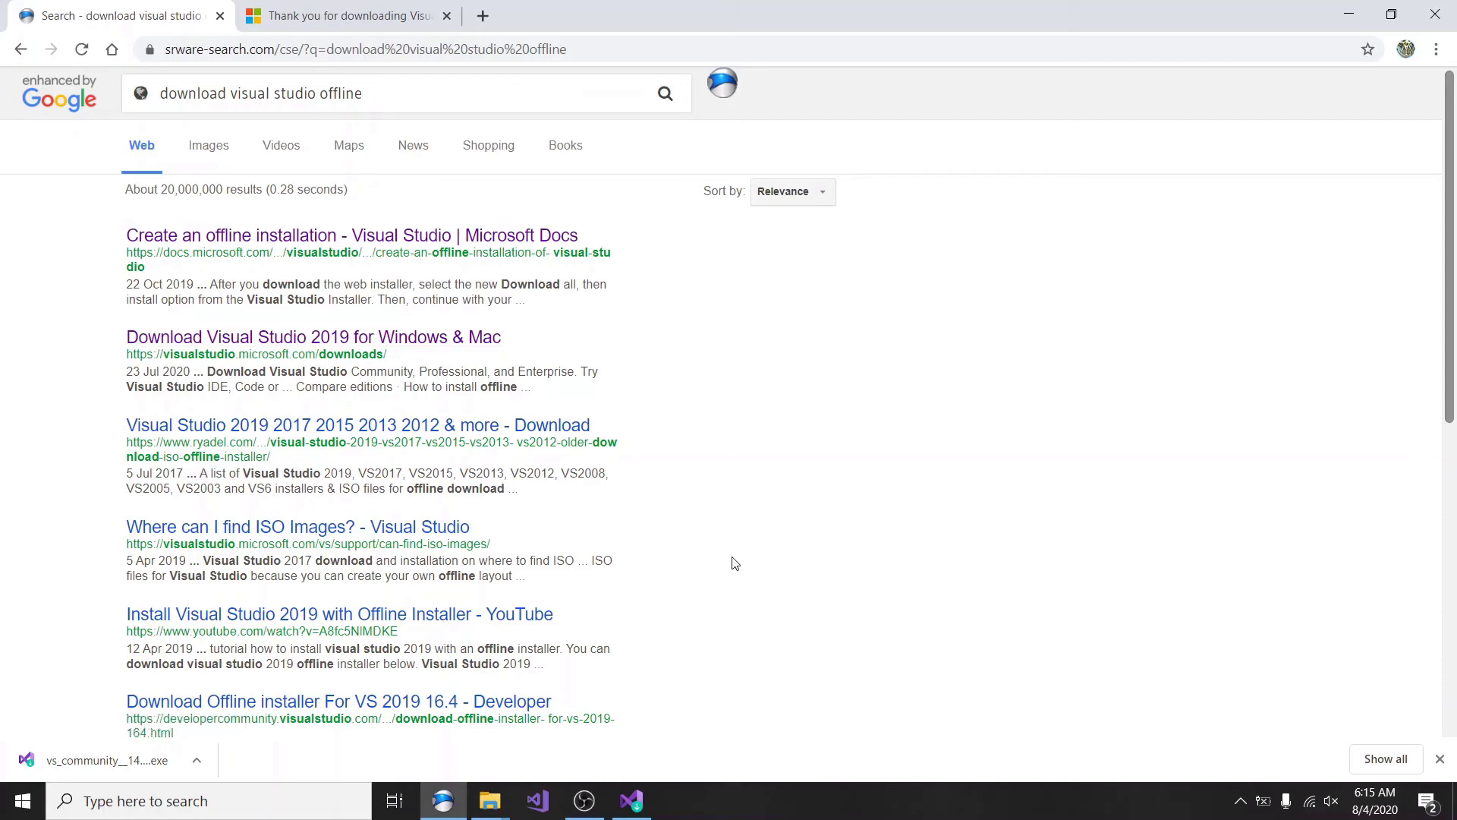
pyautogui.click(585, 801)
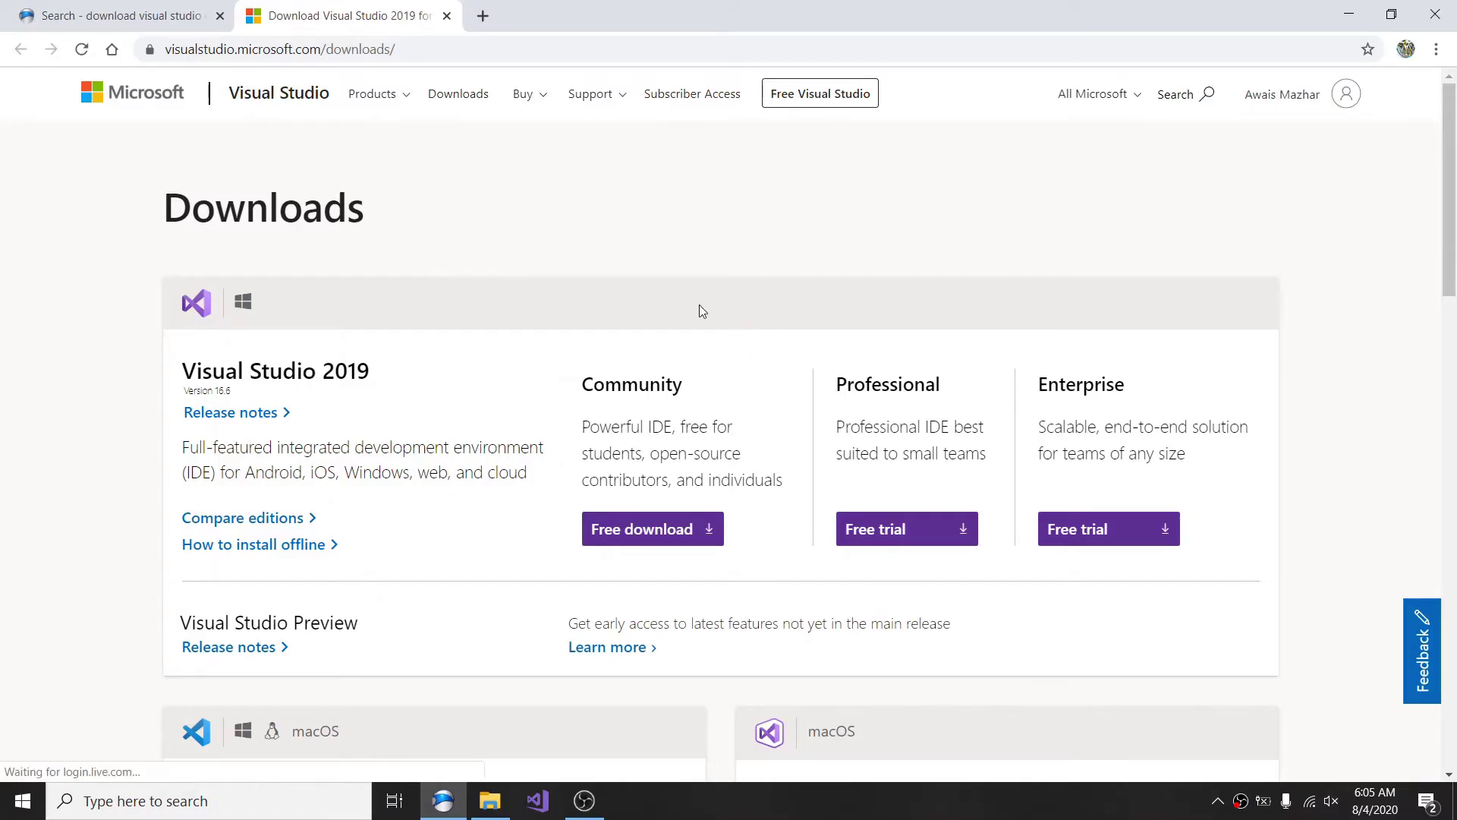
# Step: Examine the editions on the Visual Studio downloads page, view the Visual Studio 2019 product page and return to the downloads
pyautogui.scroll(-1, 497, 270)
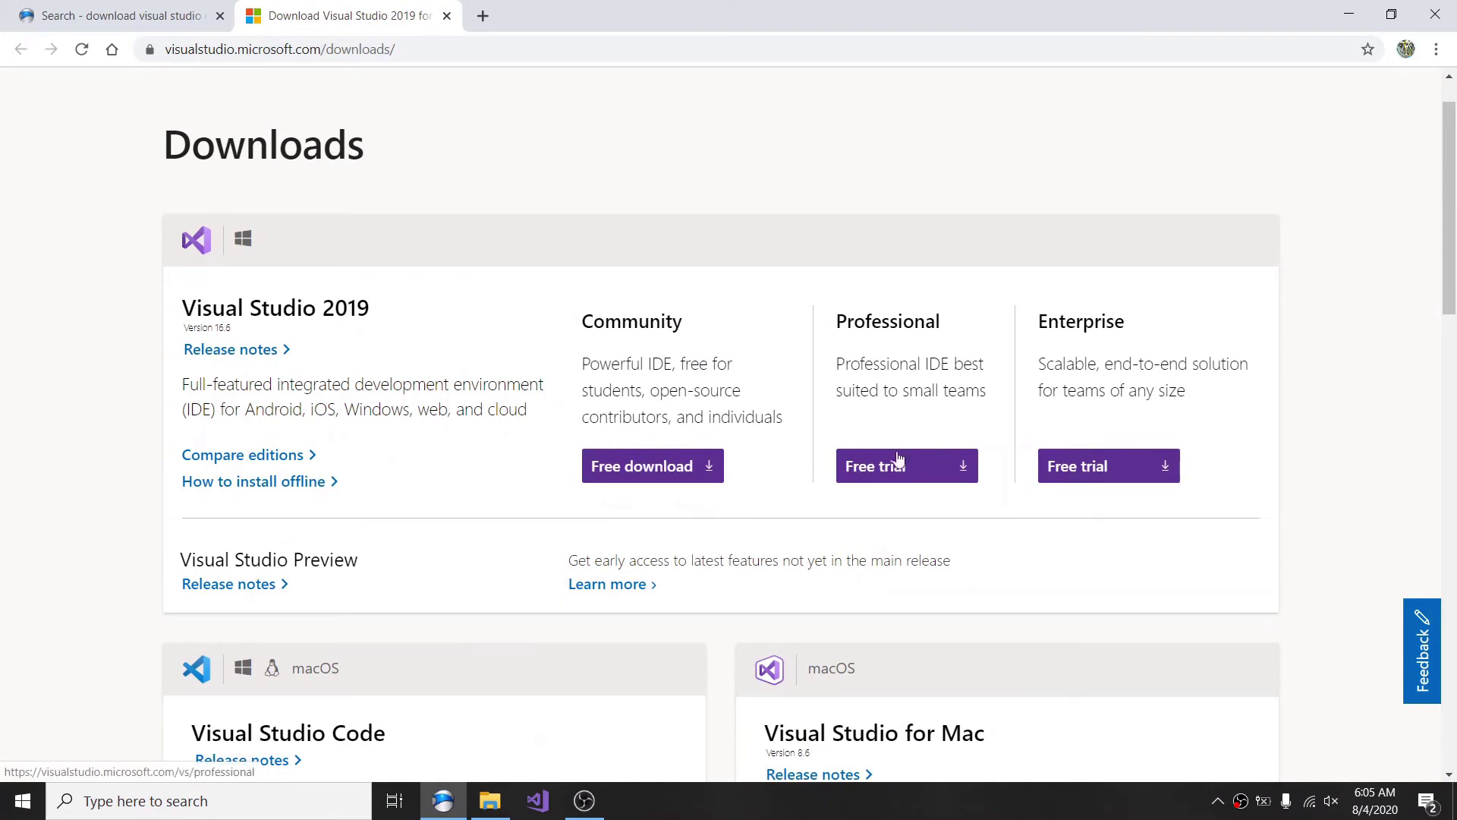
pyautogui.click(1086, 469)
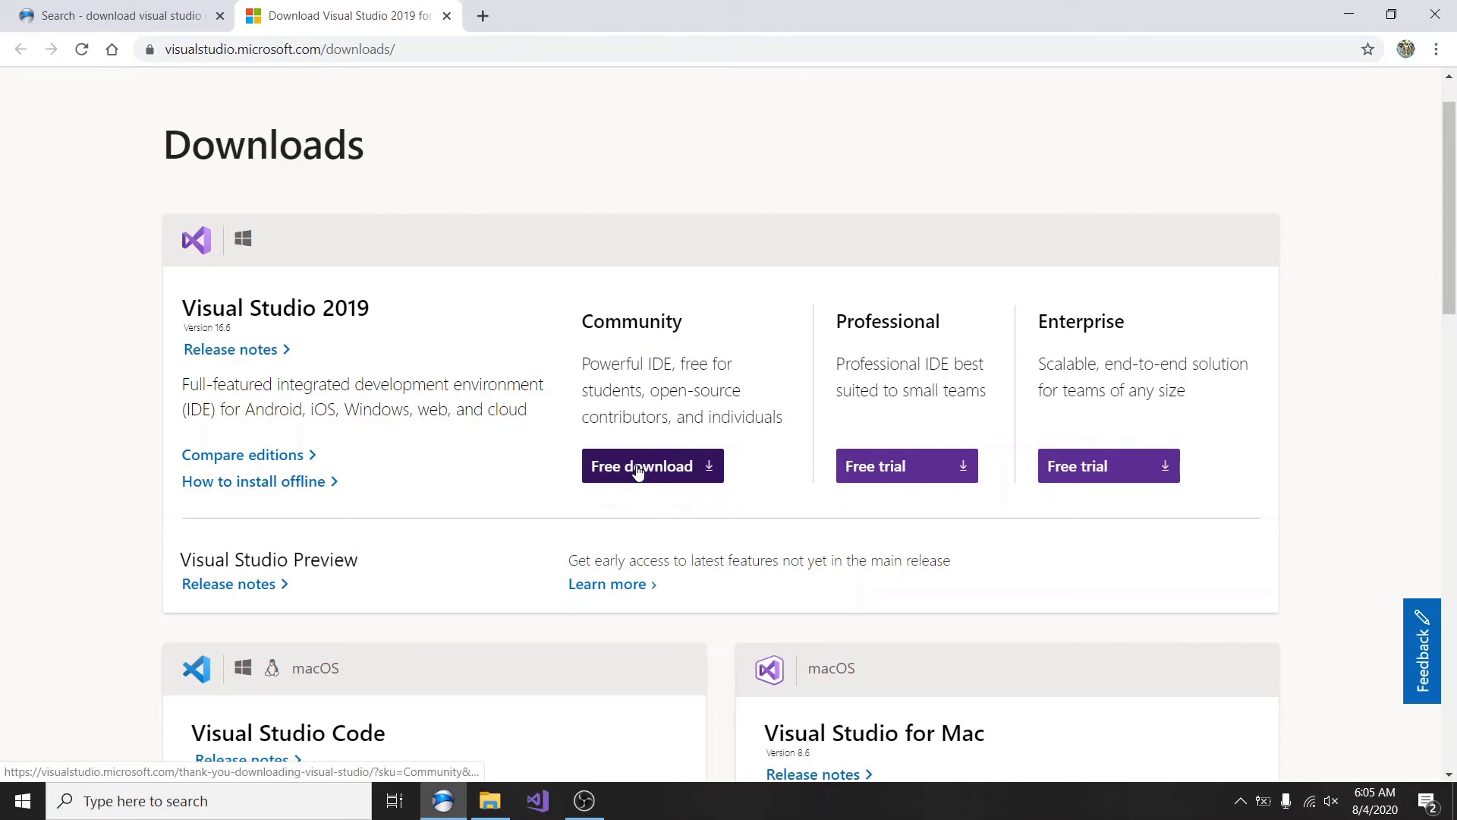
pyautogui.scroll(-8, 637, 471)
pyautogui.scroll(9, 638, 470)
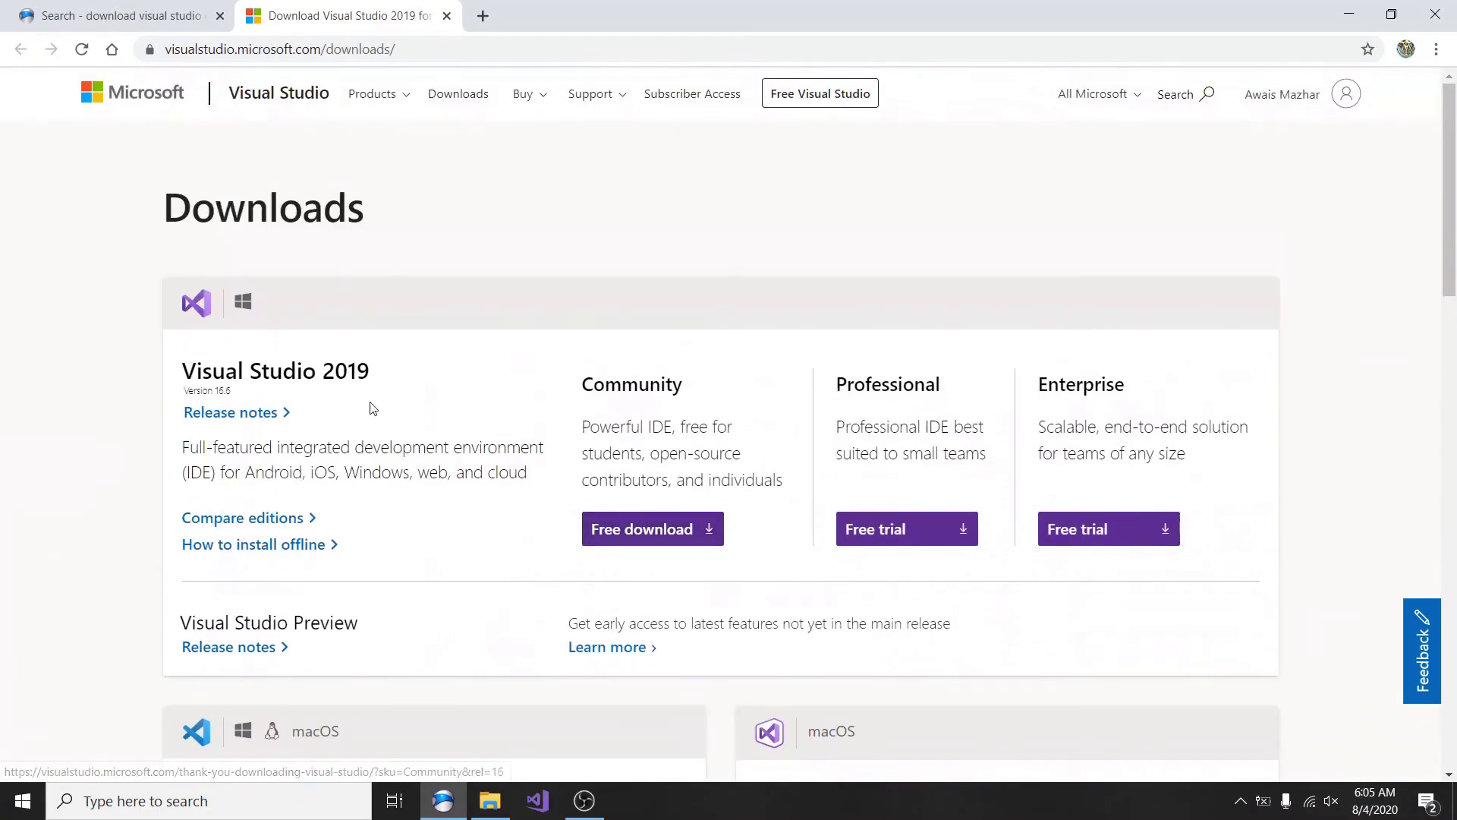
pyautogui.click(366, 372)
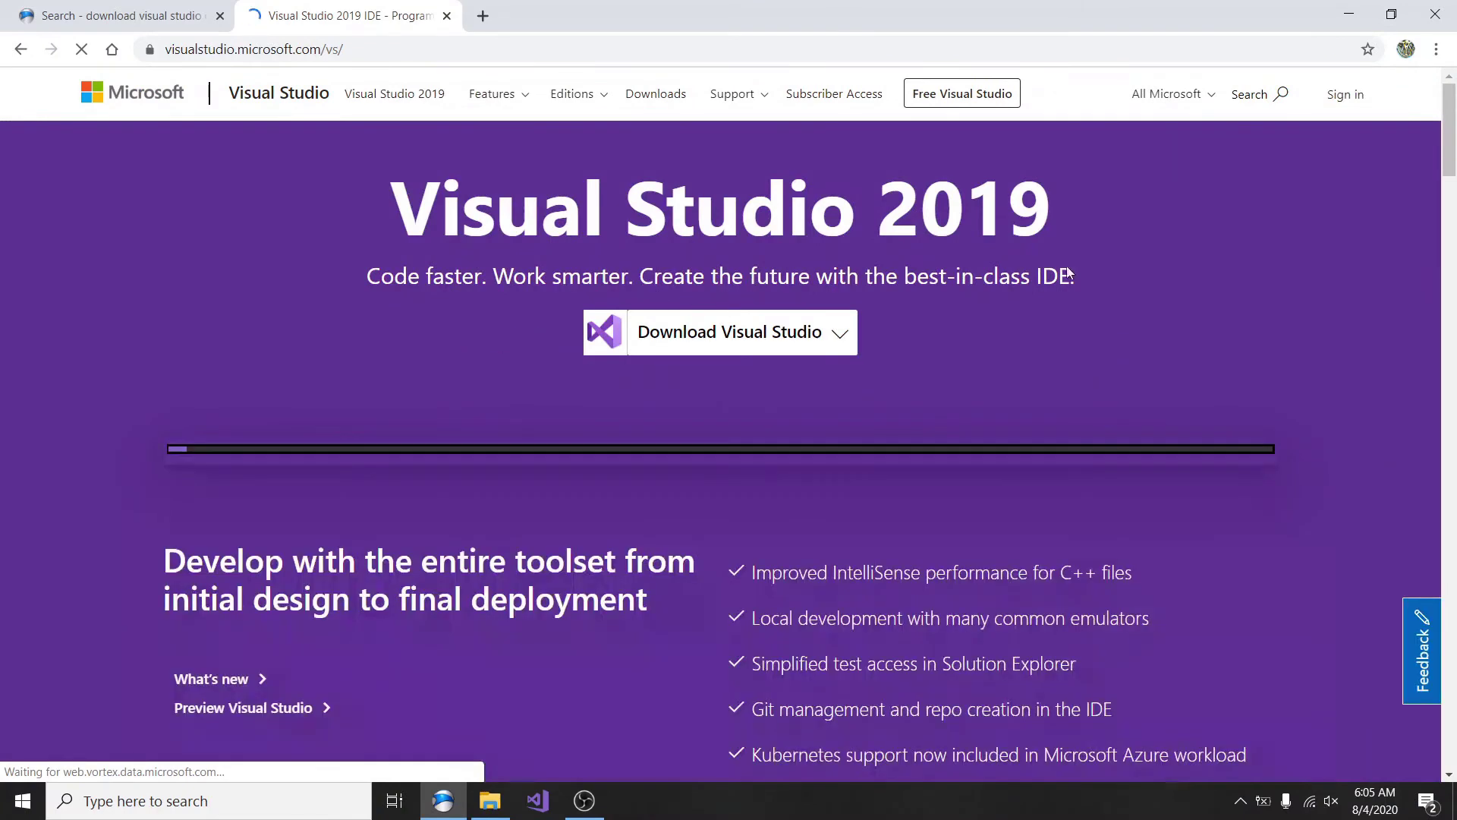
pyautogui.moveTo(1173, 221); pyautogui.dragTo(387, 205)
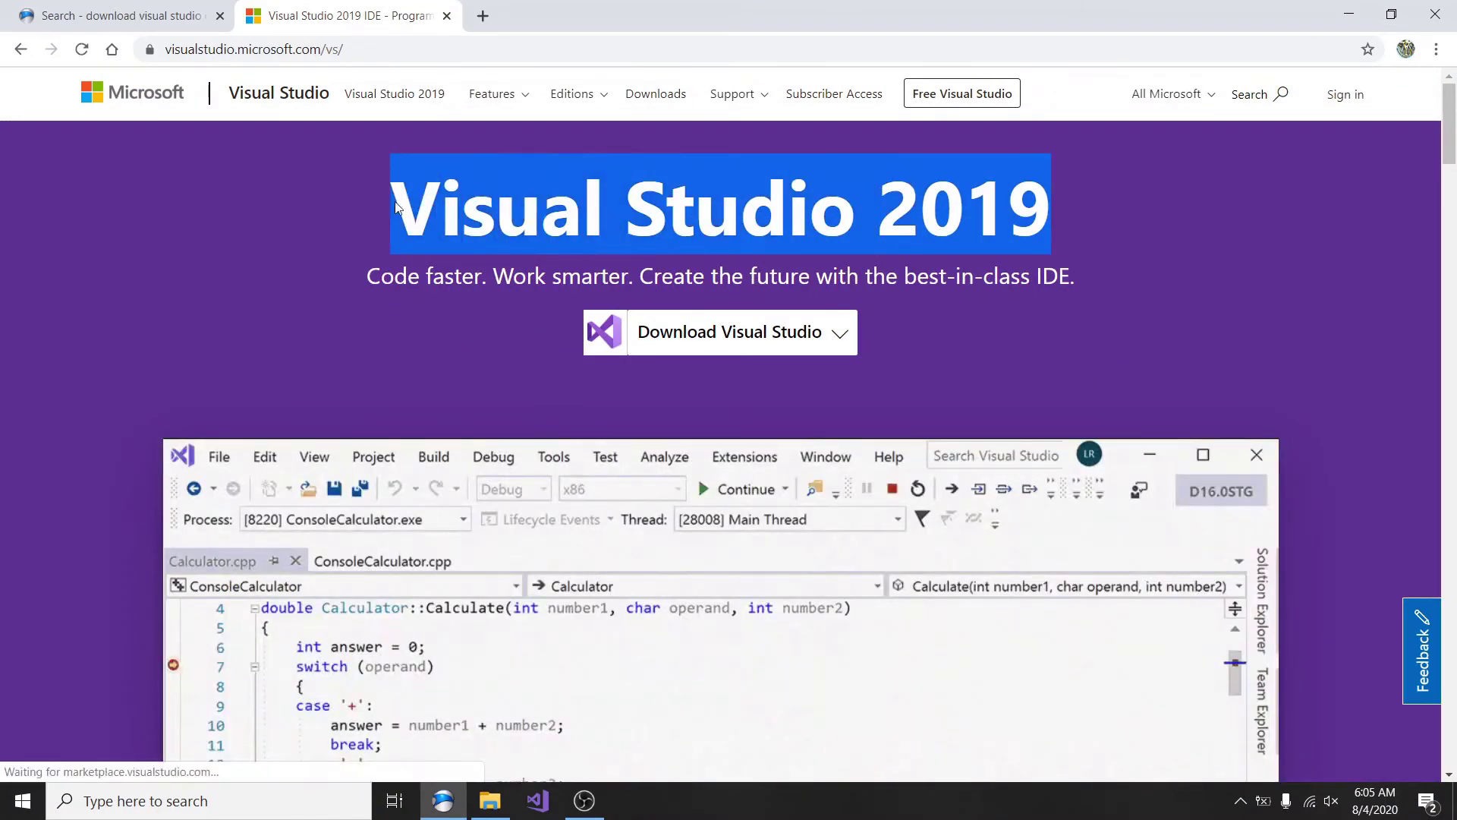
pyautogui.click(235, 202)
pyautogui.click(19, 49)
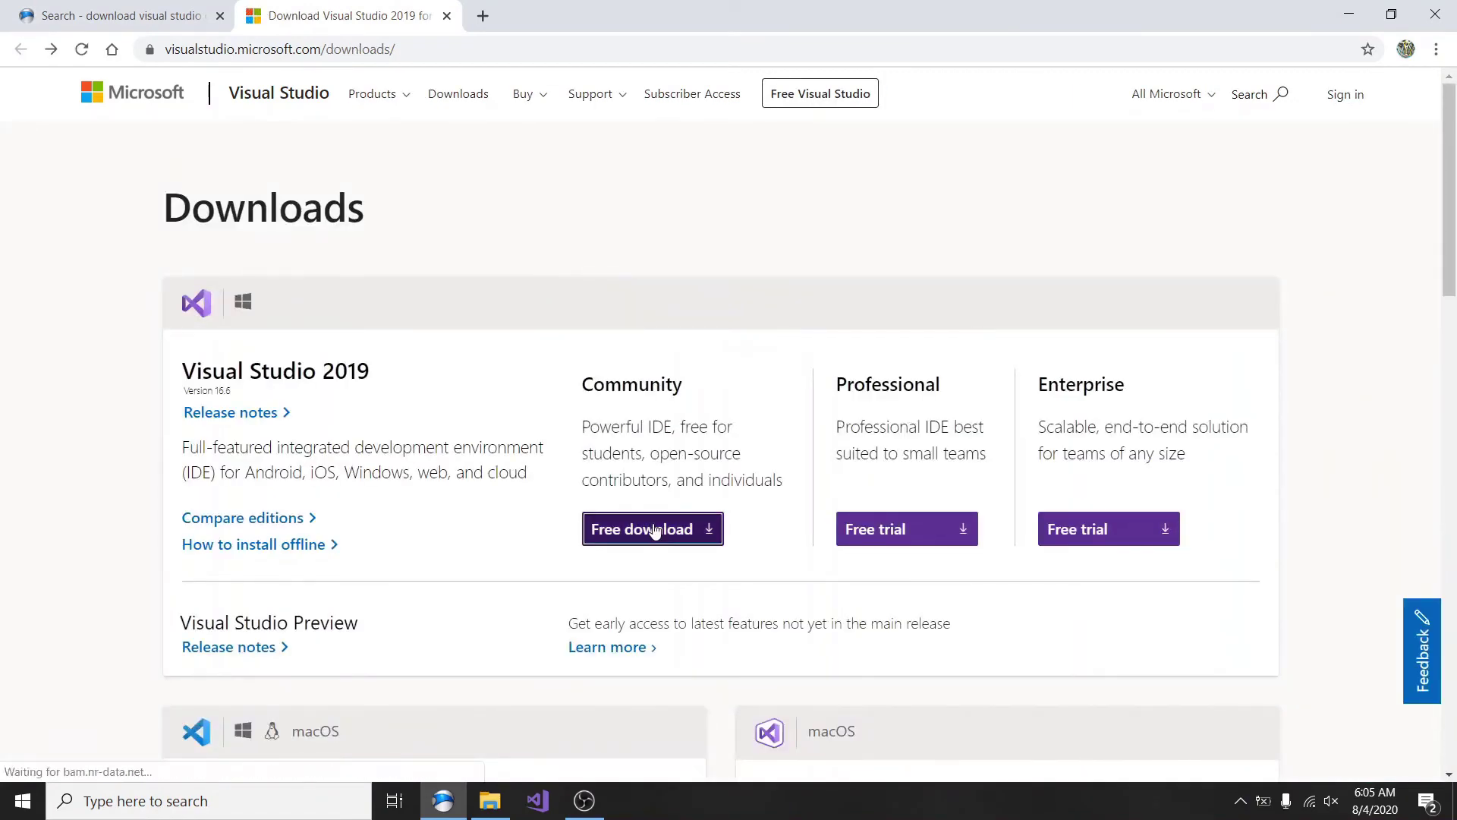
# Step: Download the Visual Studio 2019 Community installer, dismissing the tips form and keeping the file, and show it in its folder
pyautogui.click(653, 529)
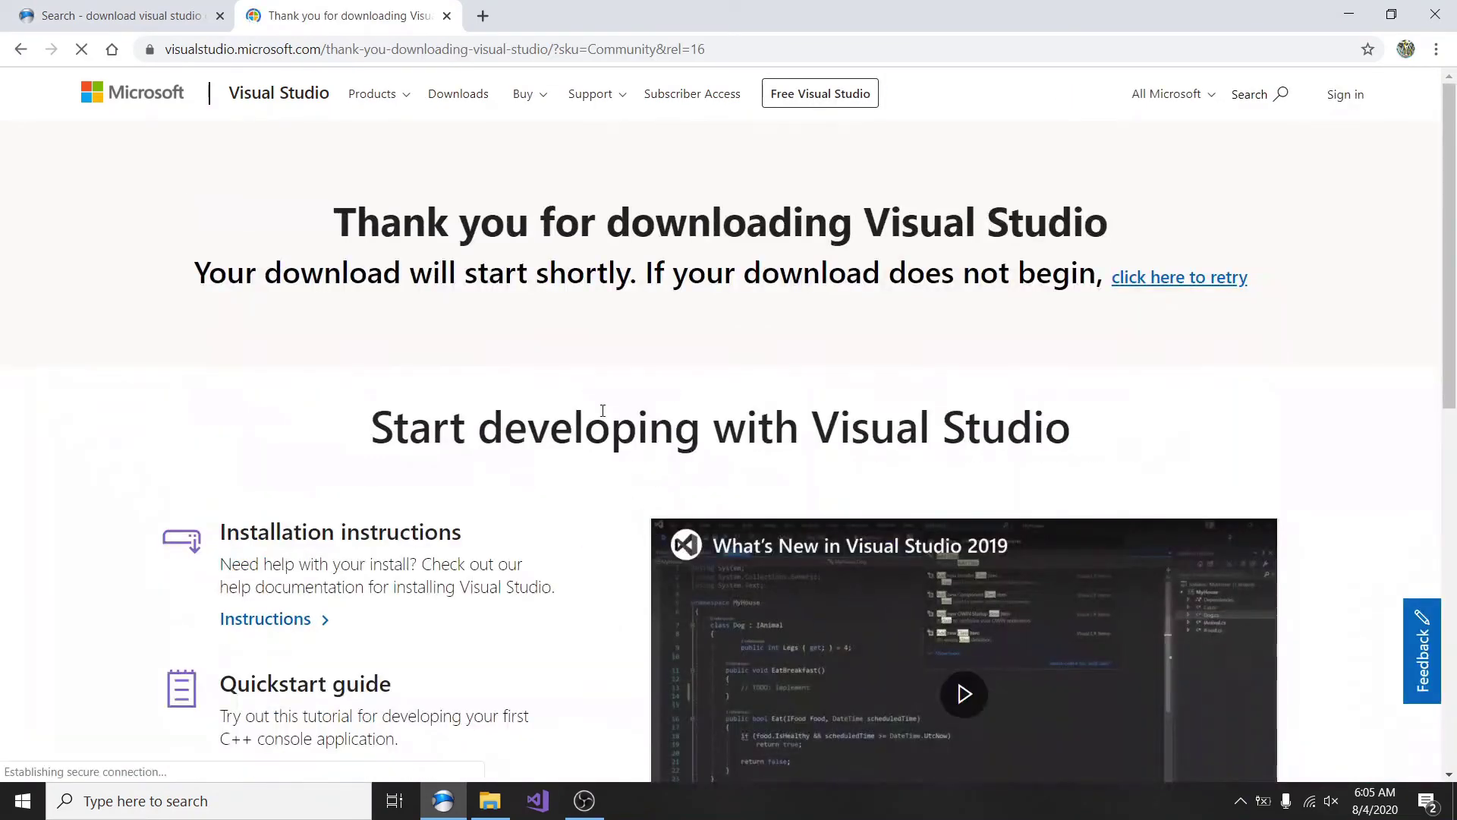
pyautogui.scroll(-4, 683, 374)
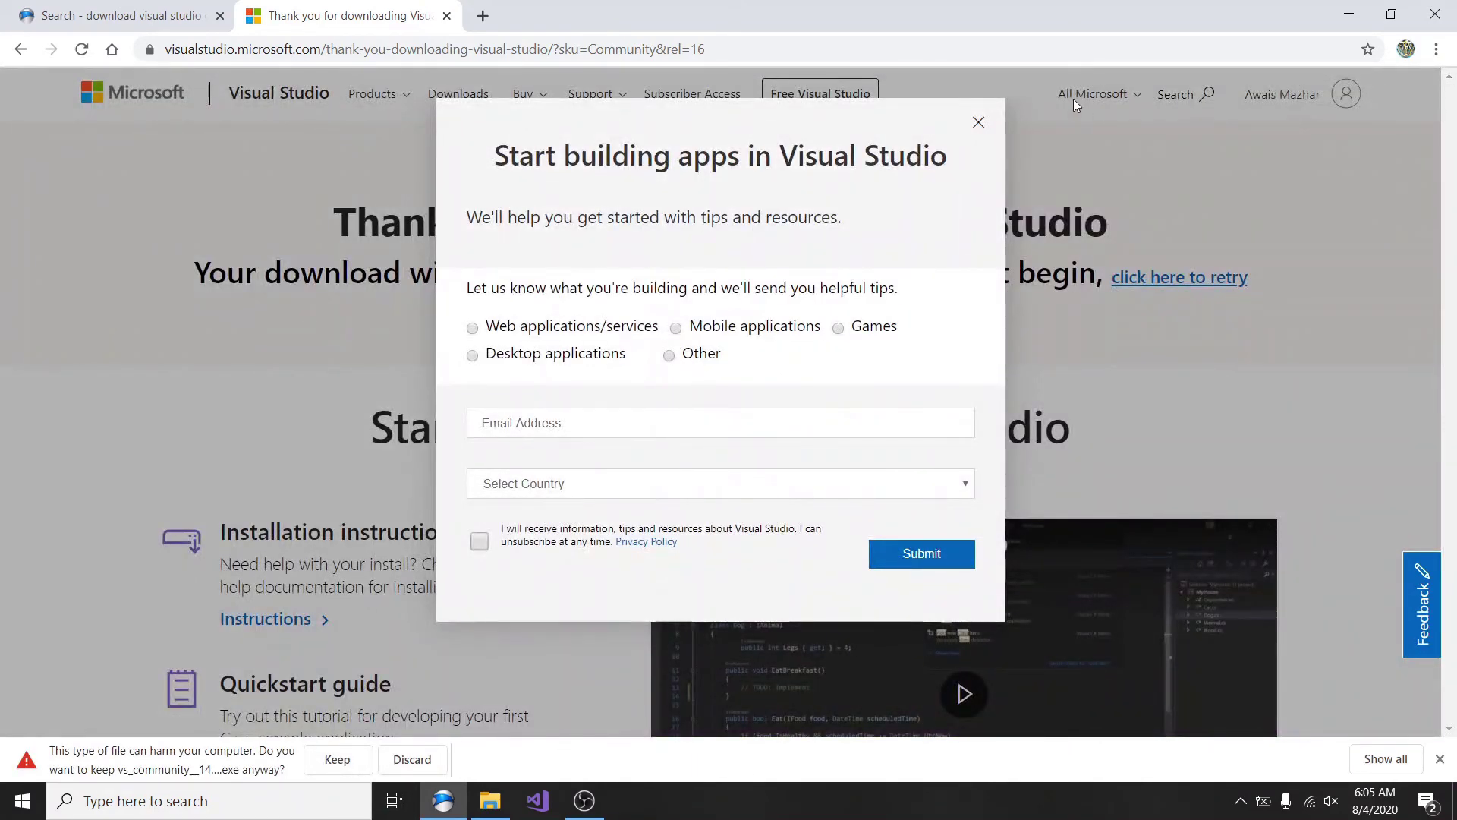
pyautogui.click(978, 124)
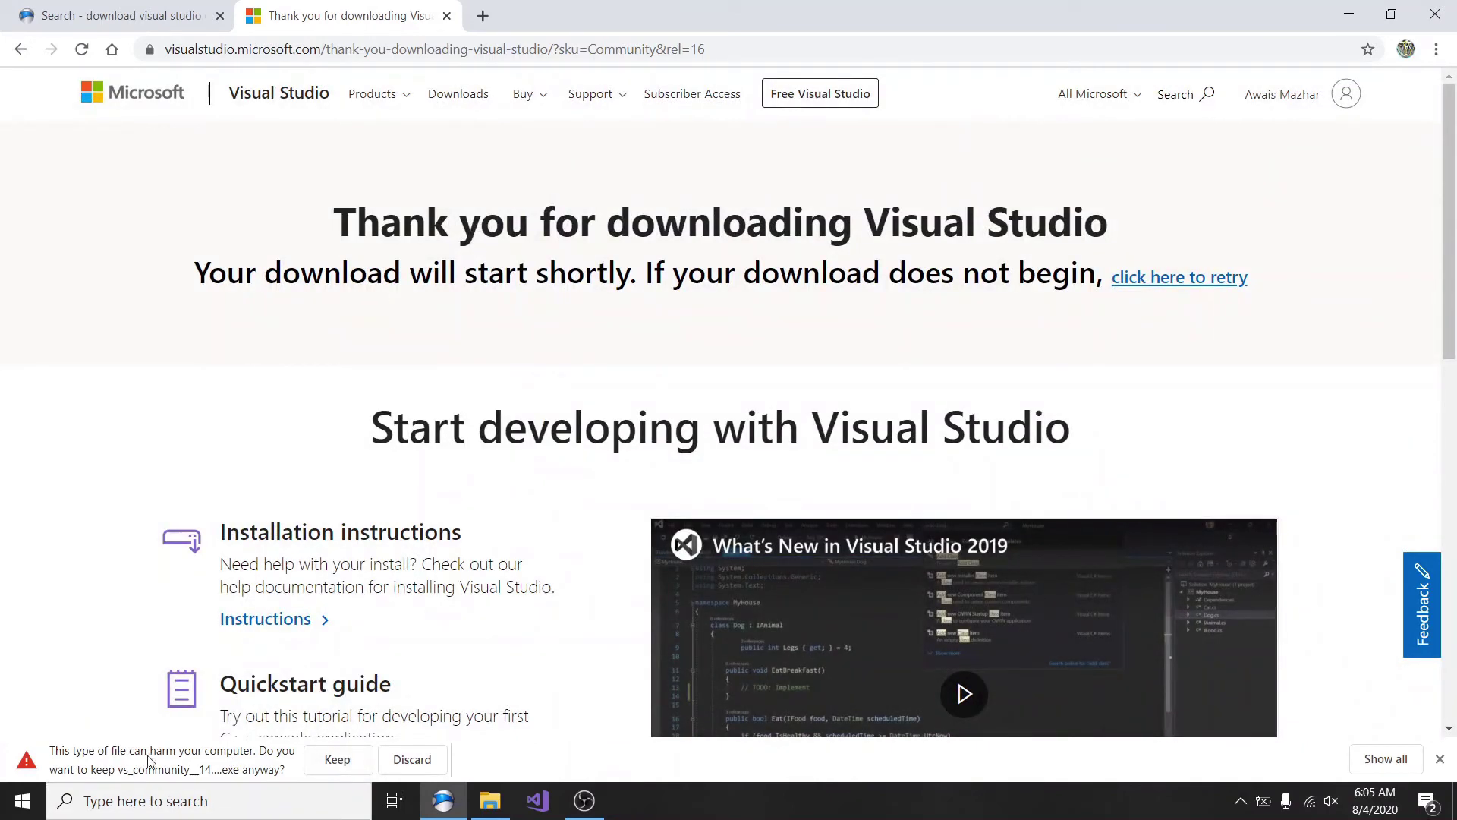
pyautogui.click(337, 760)
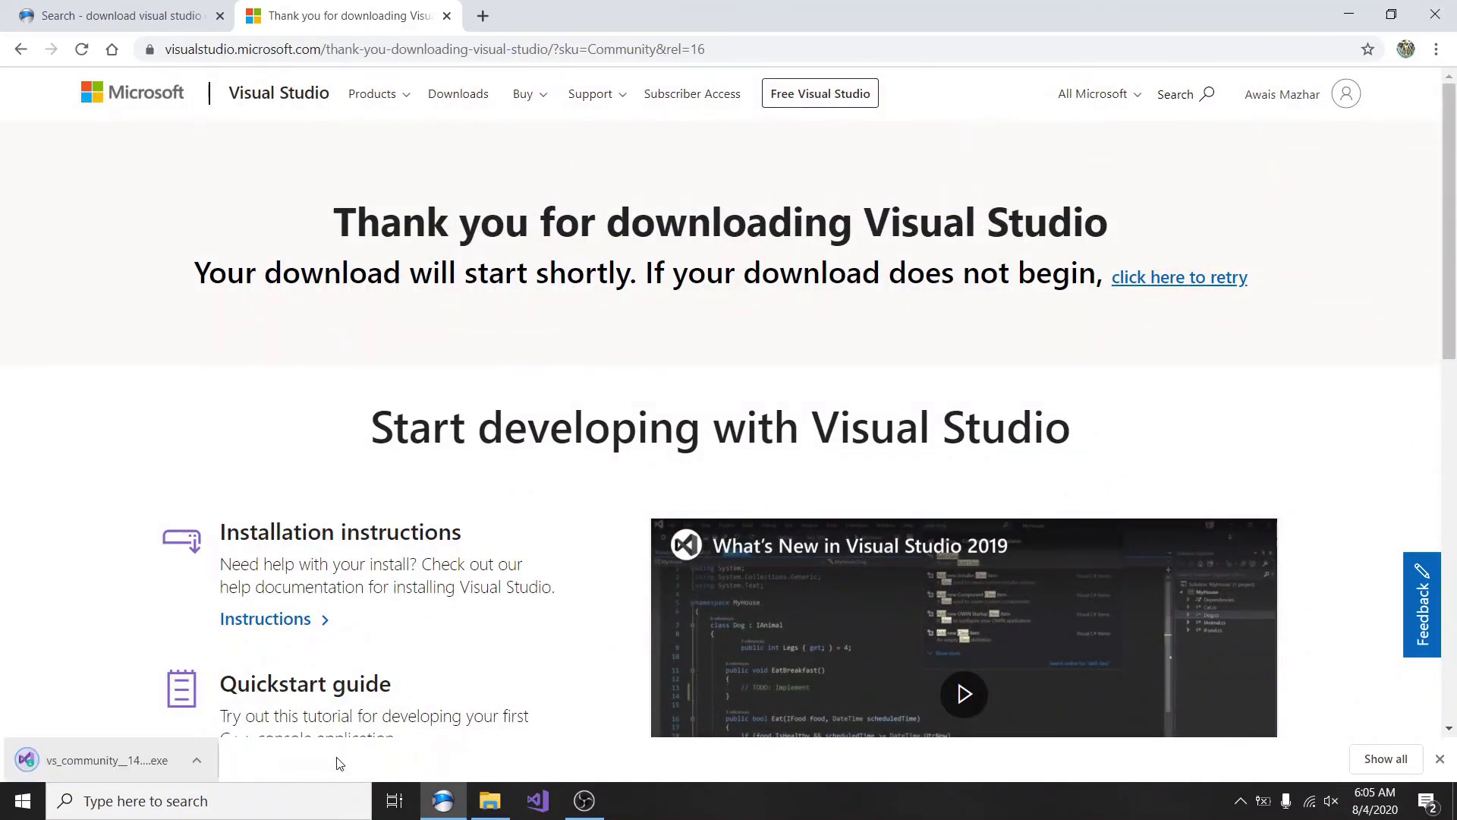
pyautogui.click(194, 763)
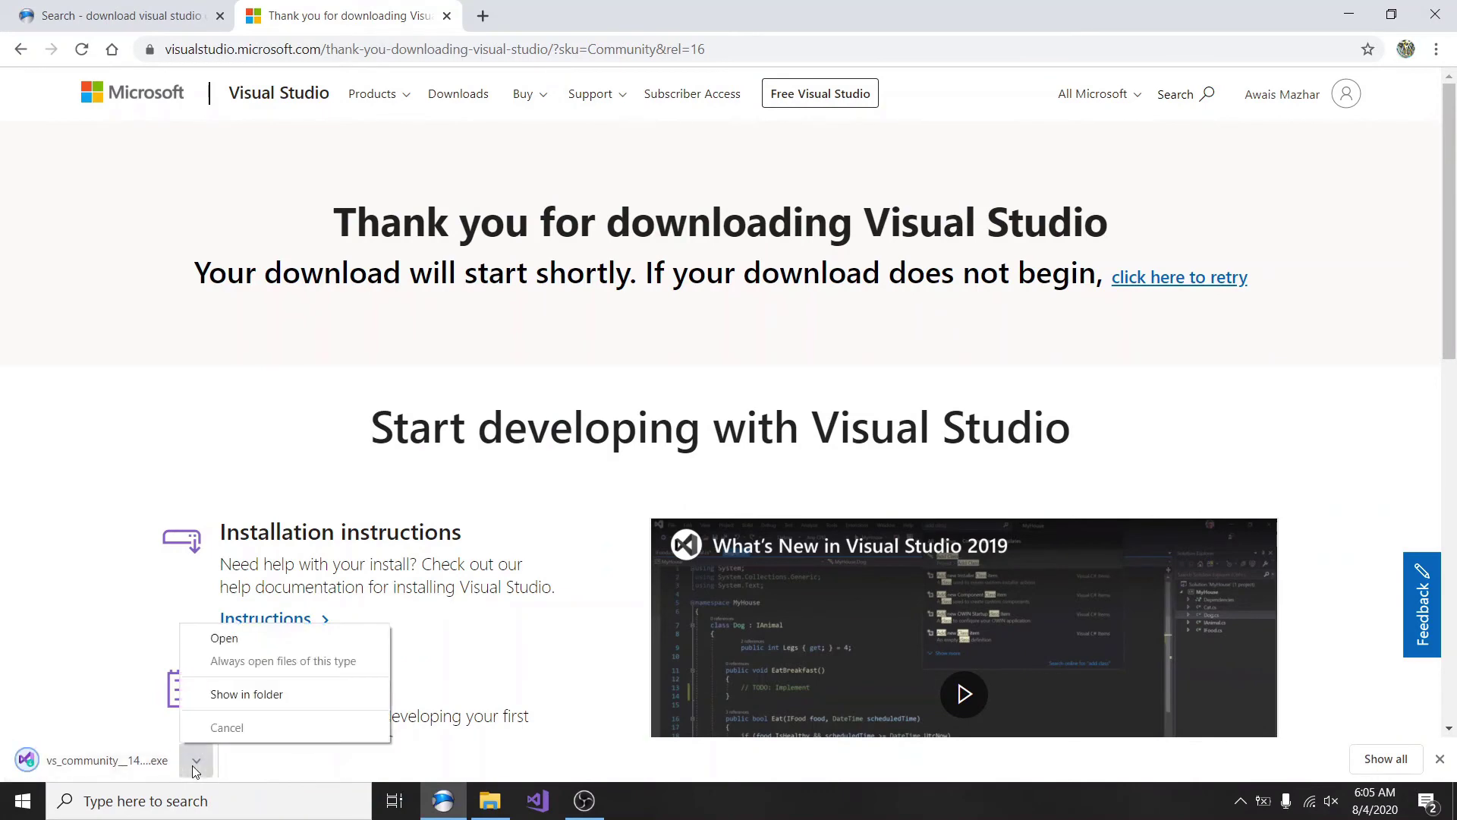
pyautogui.click(254, 703)
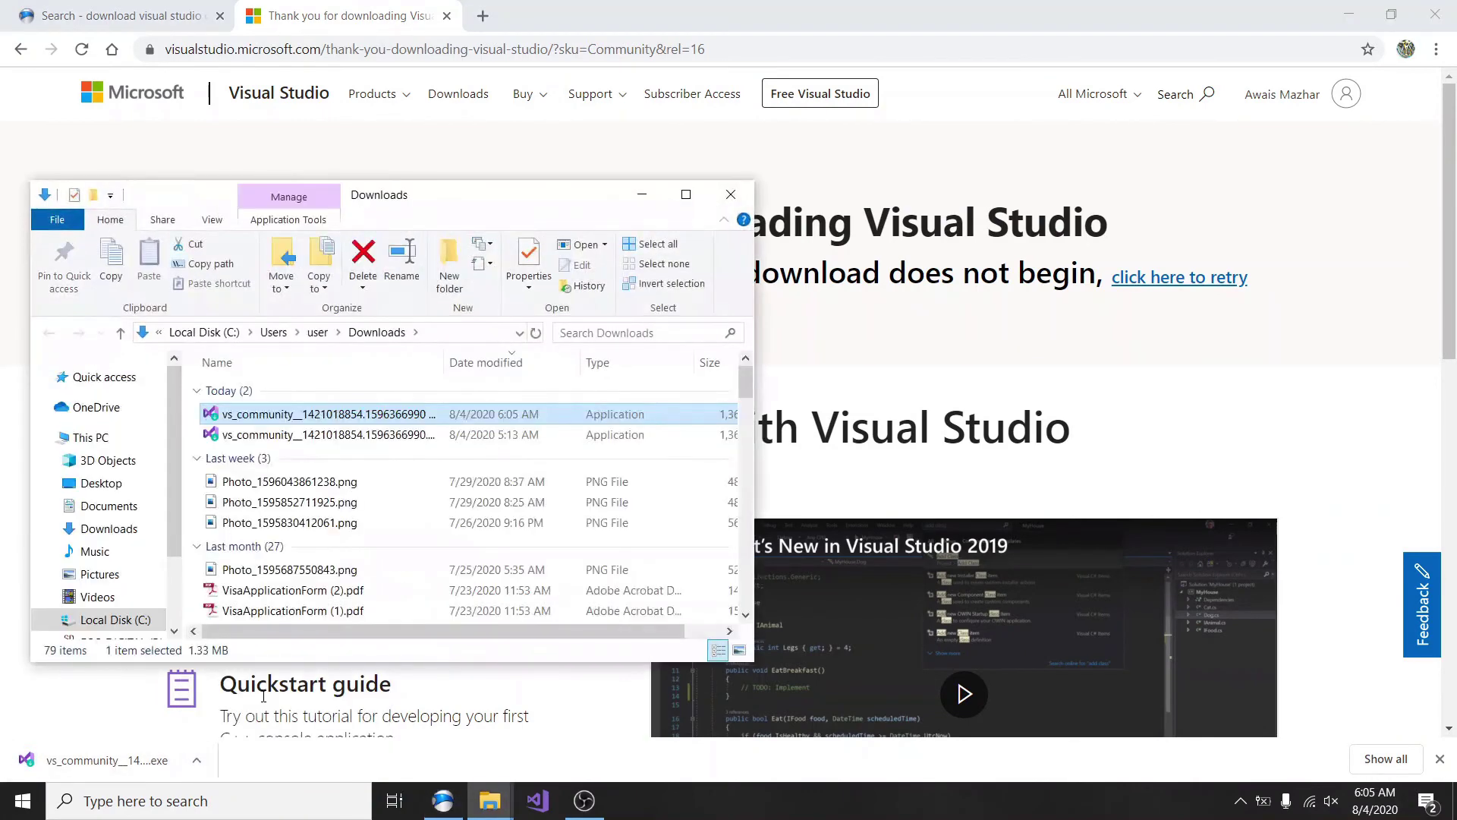